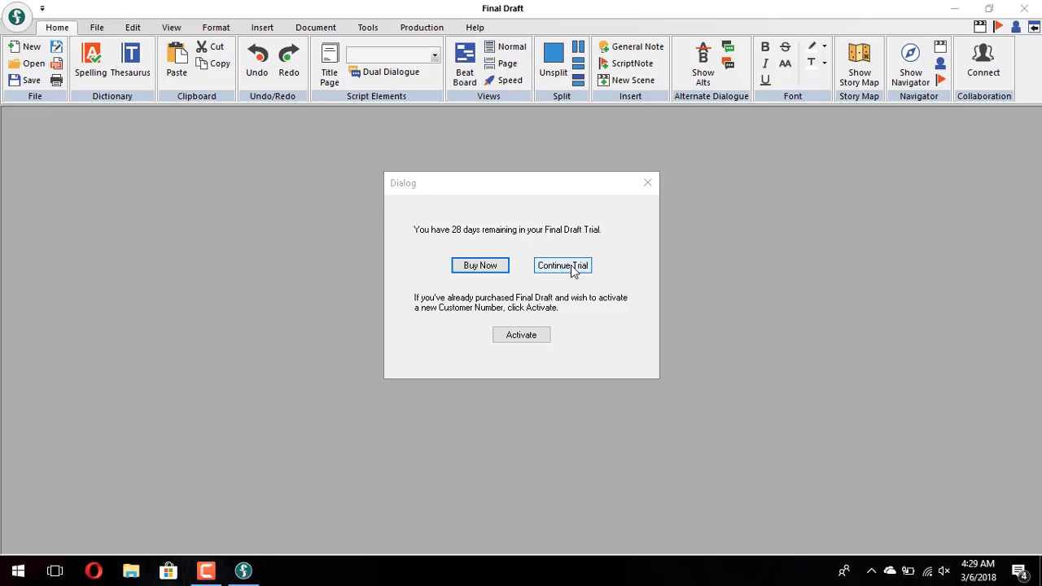
# Step: Continue the trial, dismiss the What's New window and maximize the untitled screenplay document
pyautogui.click(571, 267)
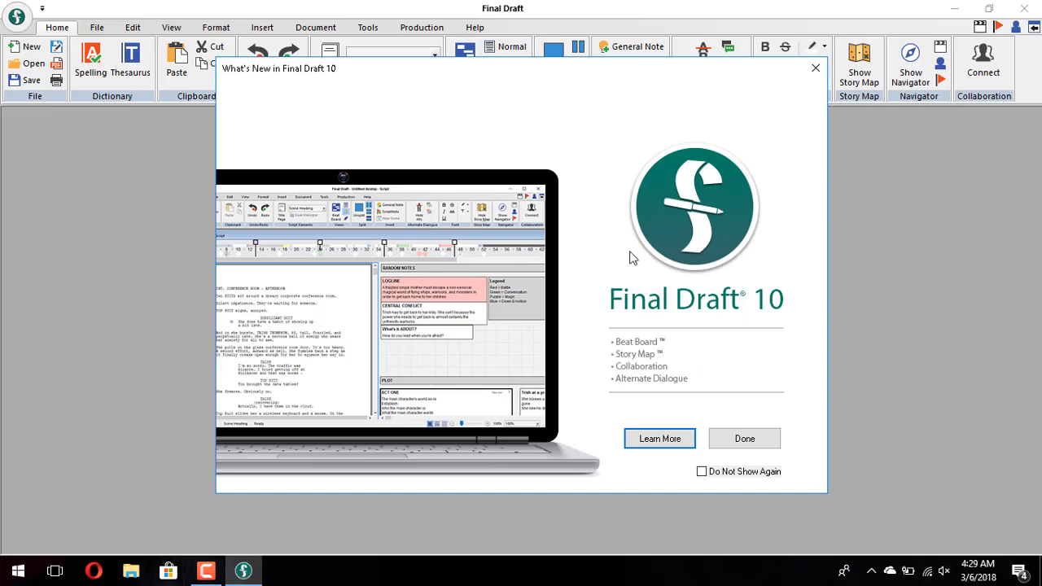
pyautogui.click(729, 444)
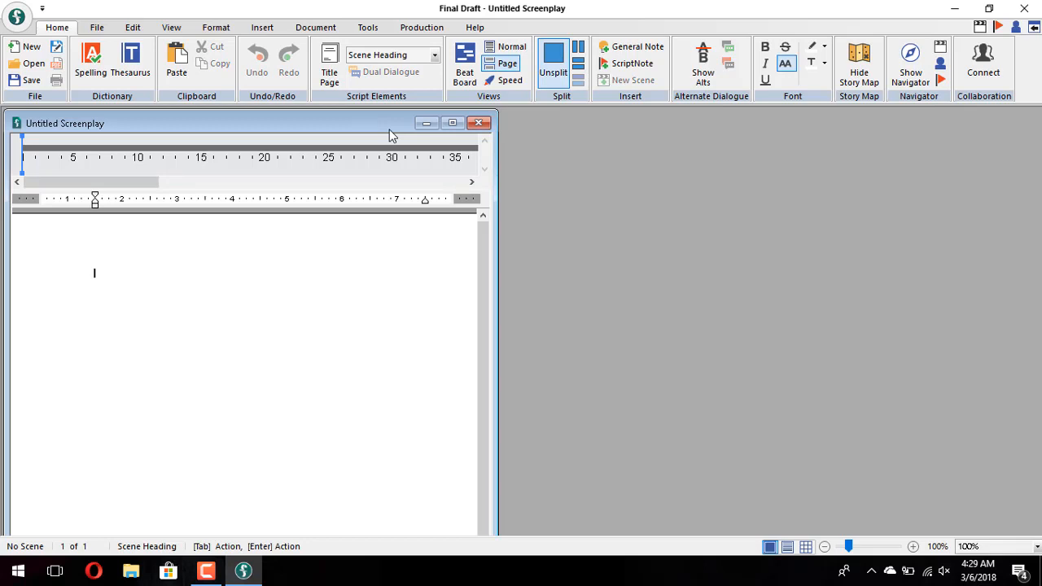
pyautogui.click(454, 122)
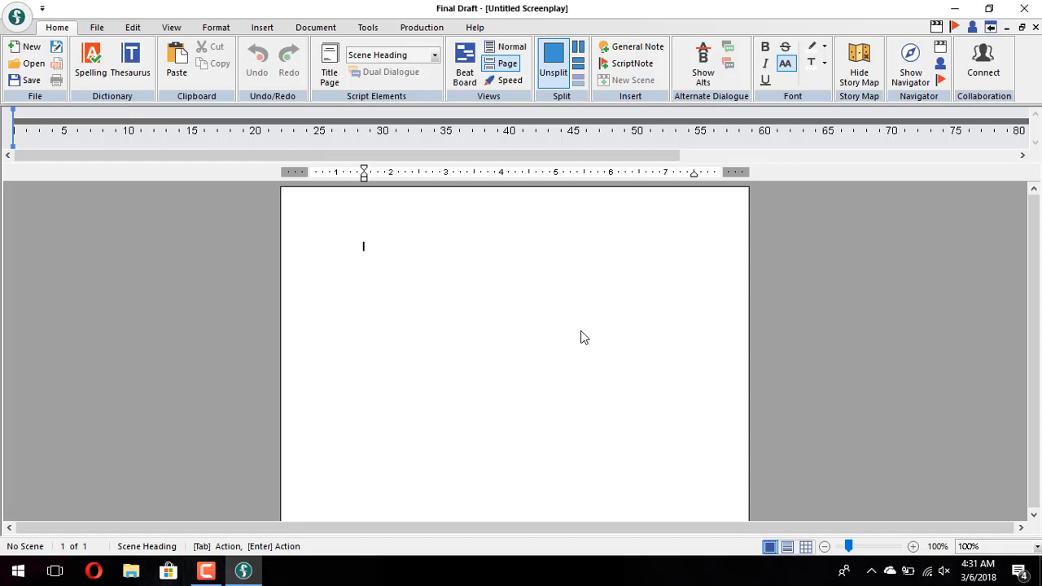
# Step: Open the screenplay's title page and replace the script title placeholder with PLATOON
pyautogui.click(335, 74)
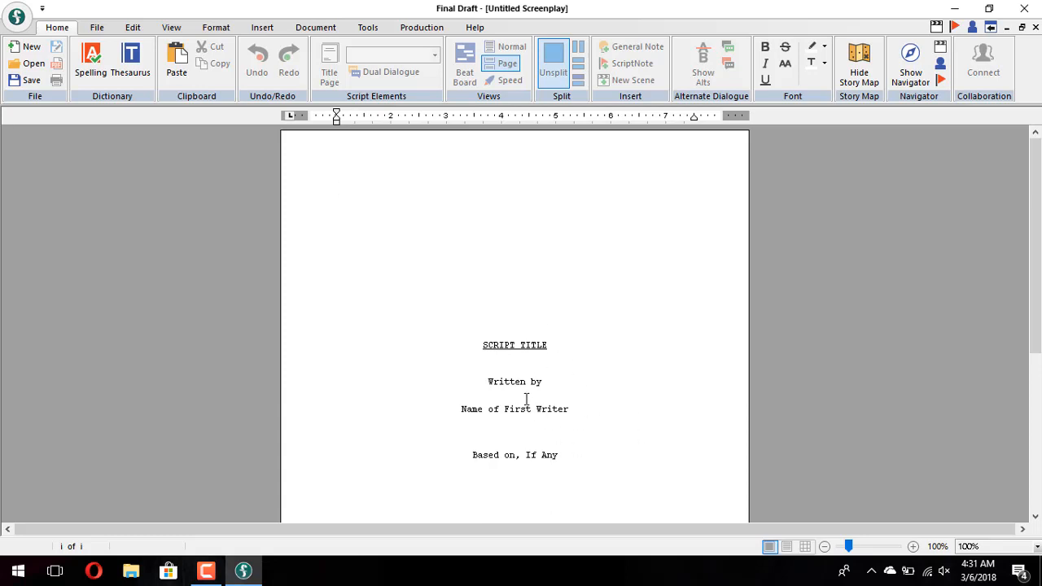
pyautogui.scroll(-5, 574, 368)
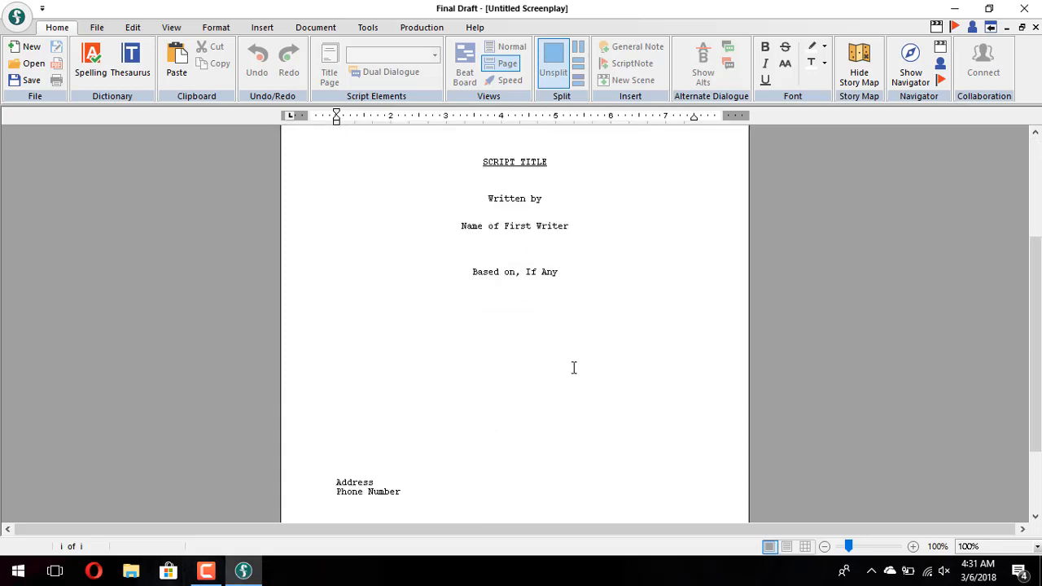
pyautogui.scroll(2, 574, 368)
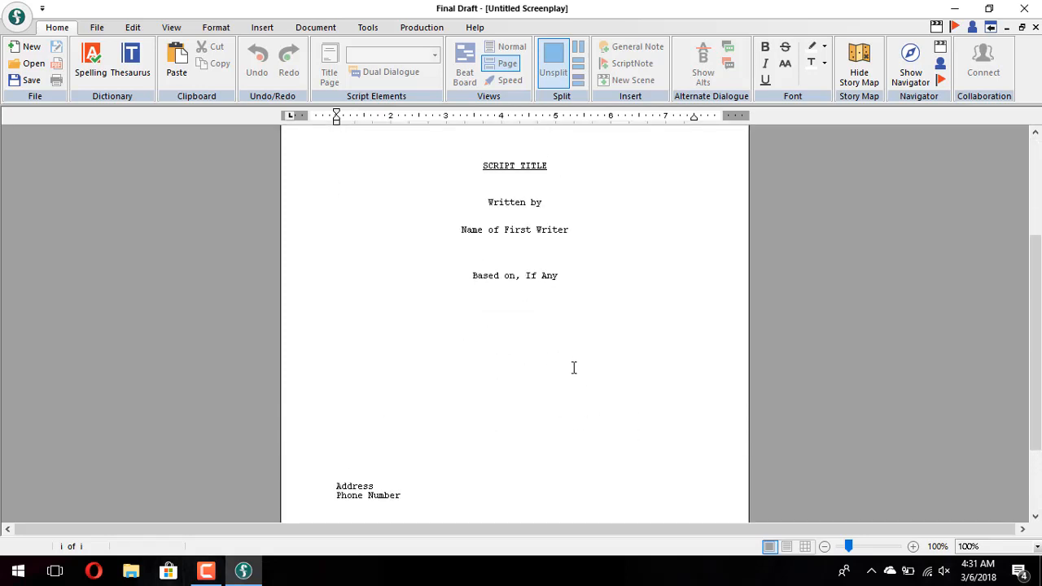
pyautogui.scroll(-2, 574, 368)
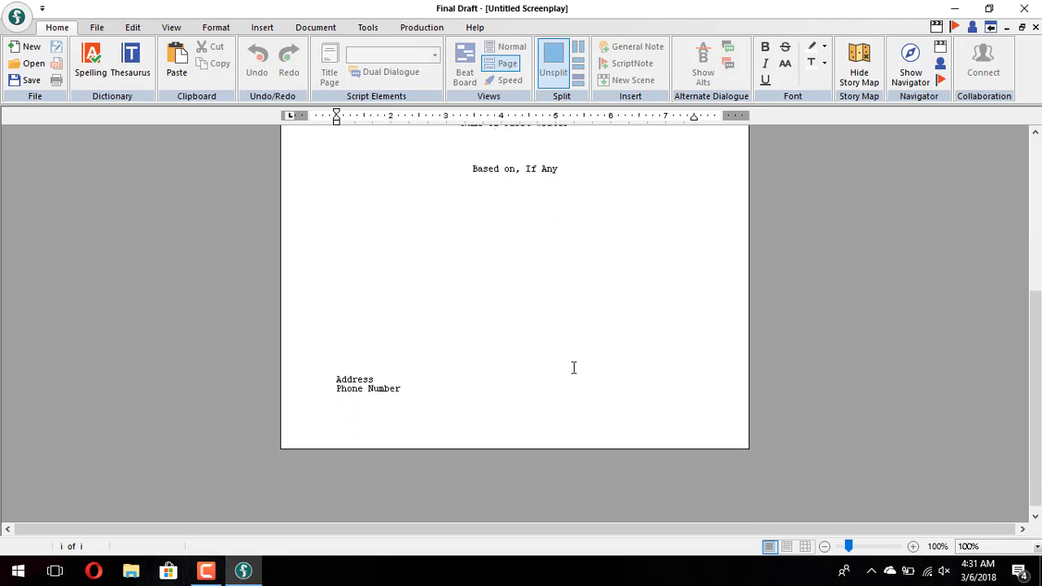
pyautogui.scroll(1, 574, 368)
pyautogui.scroll(2, 574, 368)
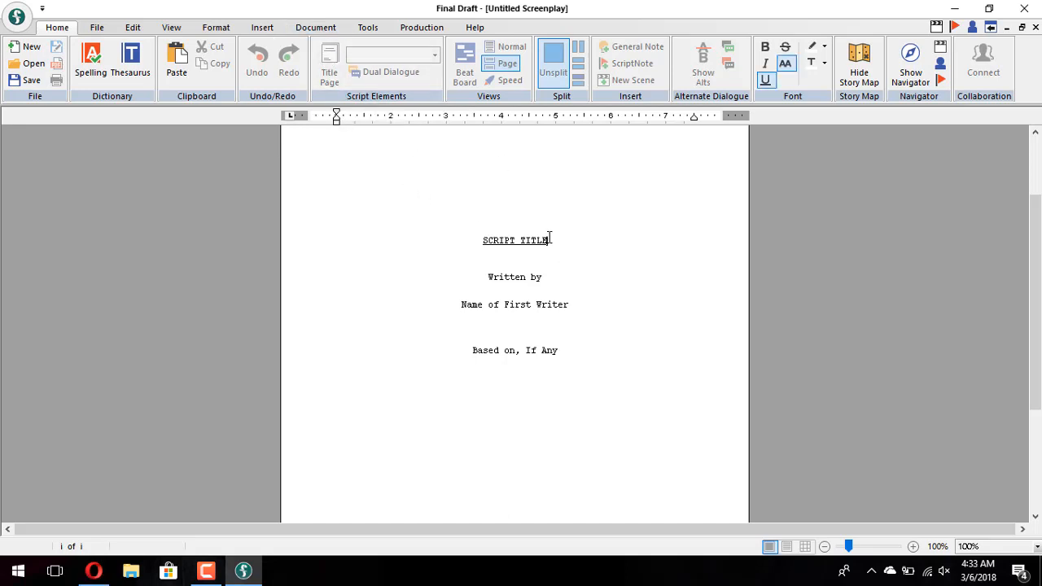
pyautogui.moveTo(548, 240); pyautogui.dragTo(482, 242)
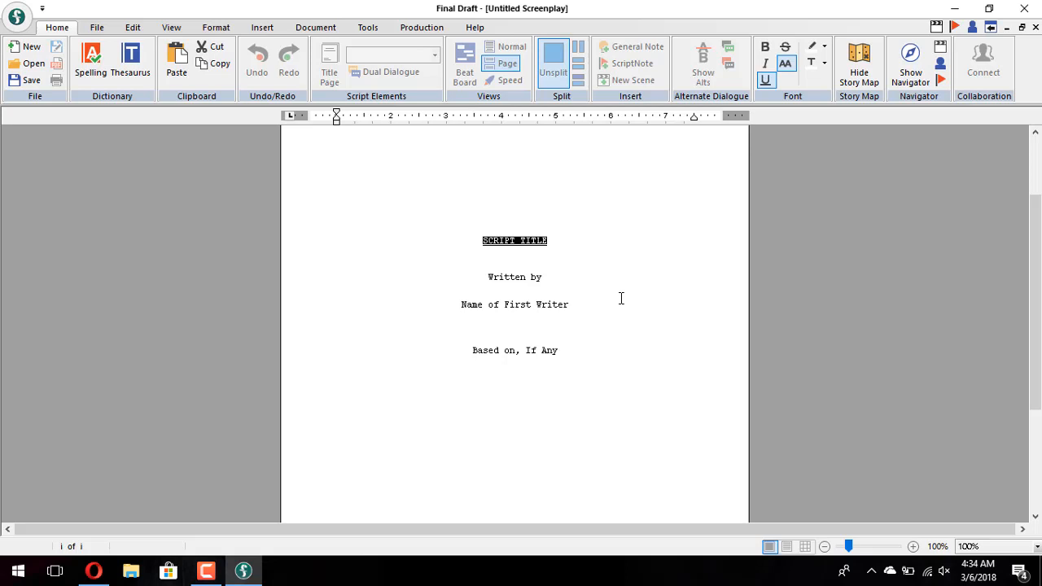
pyautogui.write('PLA')
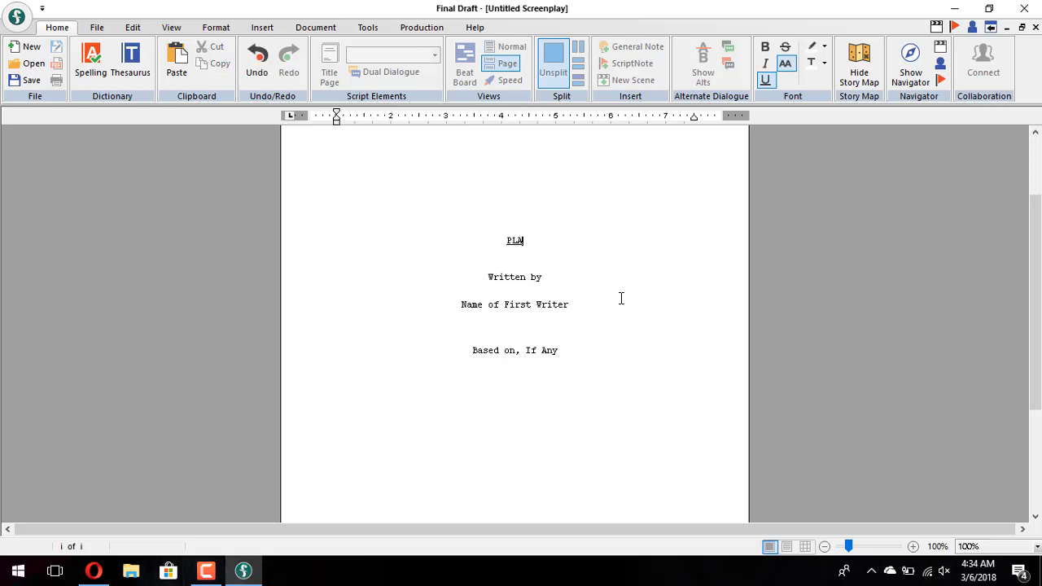
pyautogui.write('TOON')
# Step: Replace the first writer placeholder under "Written by" with the writer's full name
pyautogui.click(570, 304)
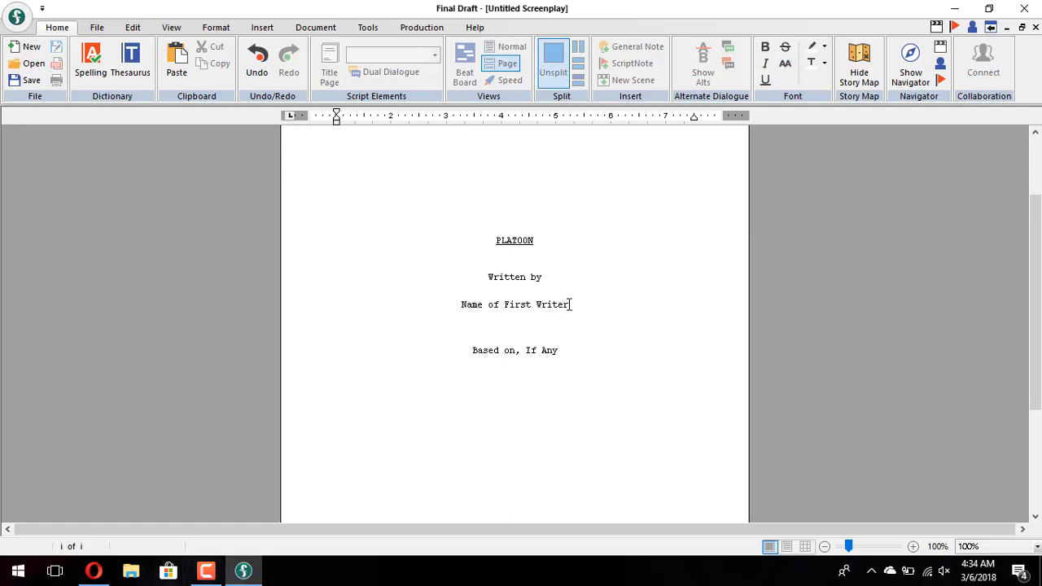
pyautogui.moveTo(570, 304); pyautogui.dragTo(462, 304)
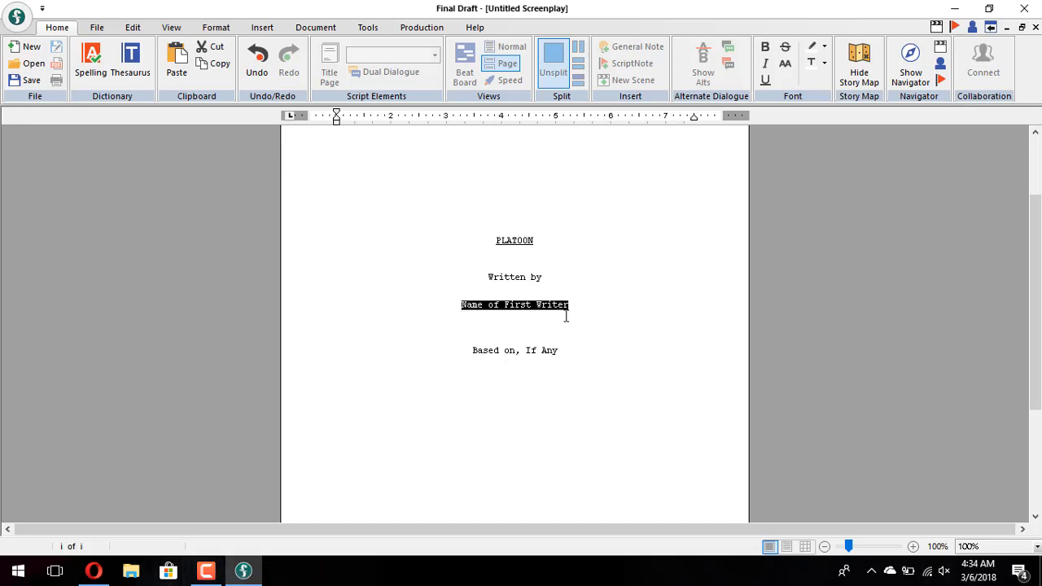
pyautogui.write('Lawren')
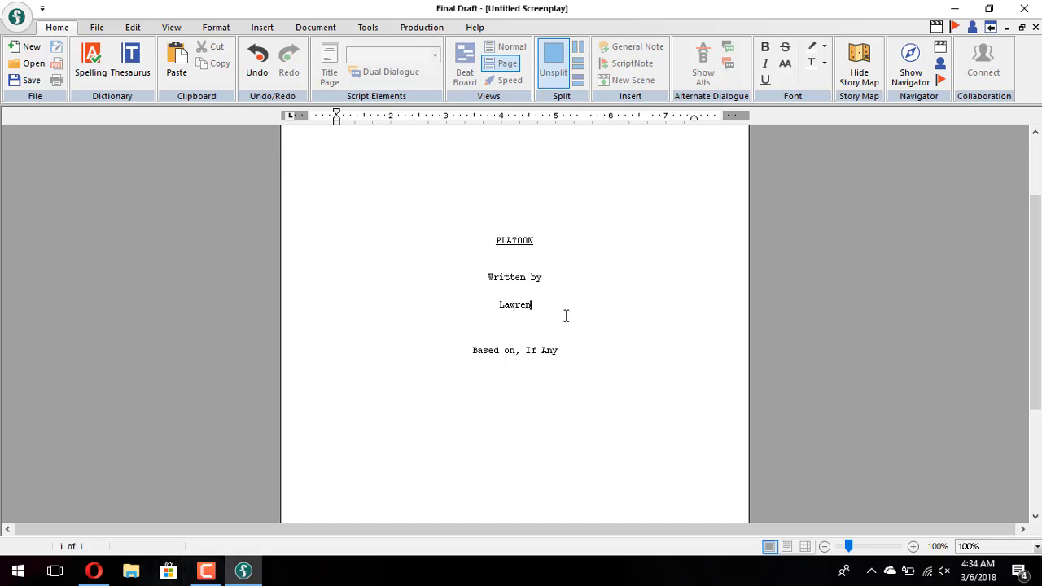
pyautogui.write('ce Hinson III')
# Step: Complete the source credit line on the title page as "Based on, the Oliver Stone film of the same name"
pyautogui.moveTo(558, 353); pyautogui.dragTo(475, 348)
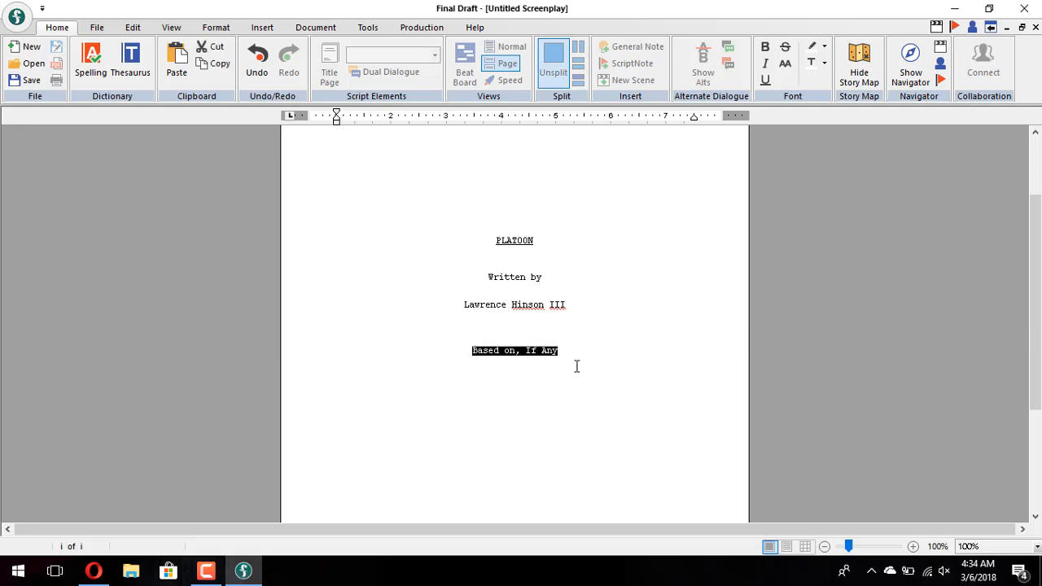
pyautogui.click(569, 342)
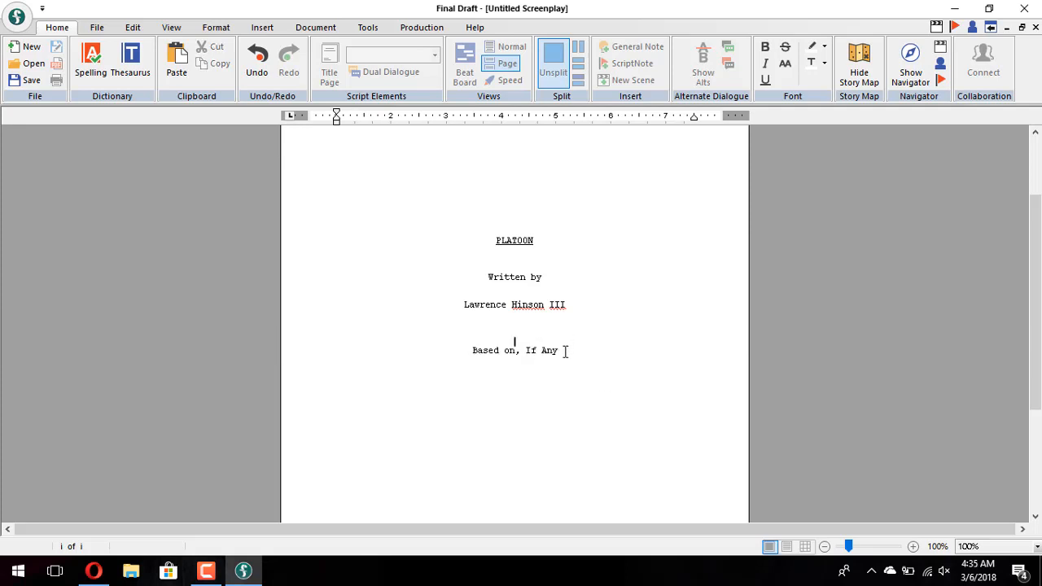
pyautogui.click(560, 352)
pyautogui.press('BackSpace')
pyautogui.press('BackSpace')
pyautogui.press('BackSpace')
pyautogui.press('BackSpace')
pyautogui.press('BackSpace')
pyautogui.press('BackSpace')
pyautogui.write('the')
pyautogui.press('BackSpace')
pyautogui.press('BackSpace')
pyautogui.press('BackSpace')
pyautogui.write('the ')
pyautogui.write('01')
pyautogui.write('iver Sto')
pyautogui.write('ne film of ')
pyautogui.write('the same name')
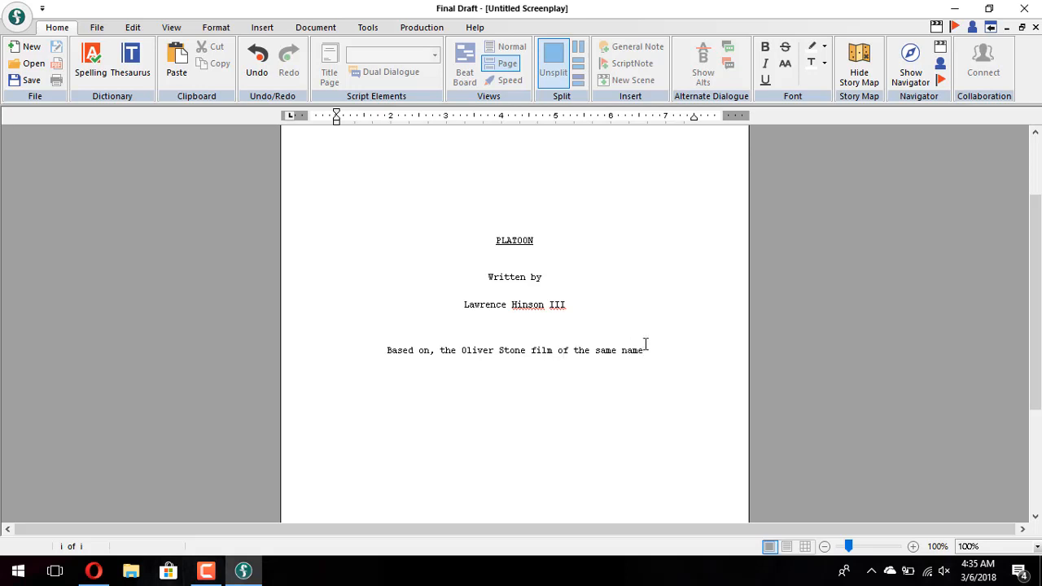
# Step: Examine the address and phone number placeholders at the foot of the title page and review the credits above
pyautogui.scroll(-3, 644, 344)
pyautogui.scroll(-2, 644, 344)
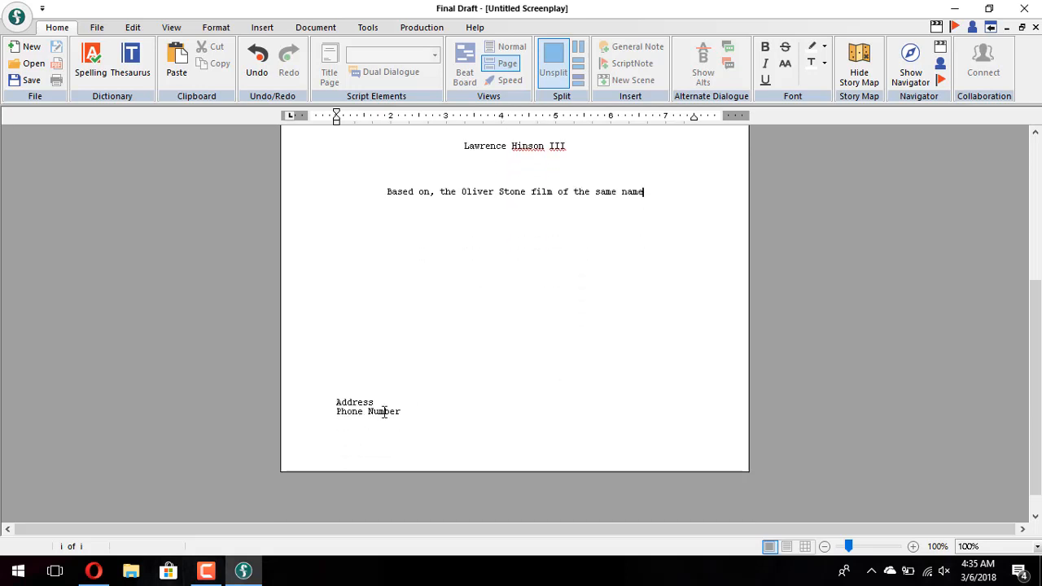
pyautogui.click(384, 401)
pyautogui.click(410, 413)
pyautogui.scroll(-1, 527, 367)
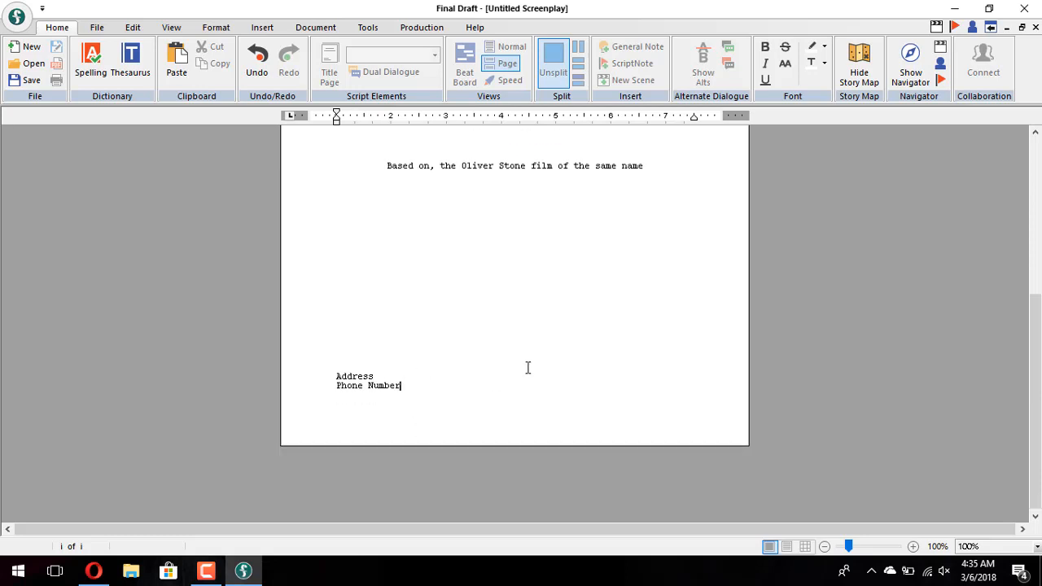
pyautogui.scroll(10, 527, 366)
pyautogui.scroll(-10, 533, 484)
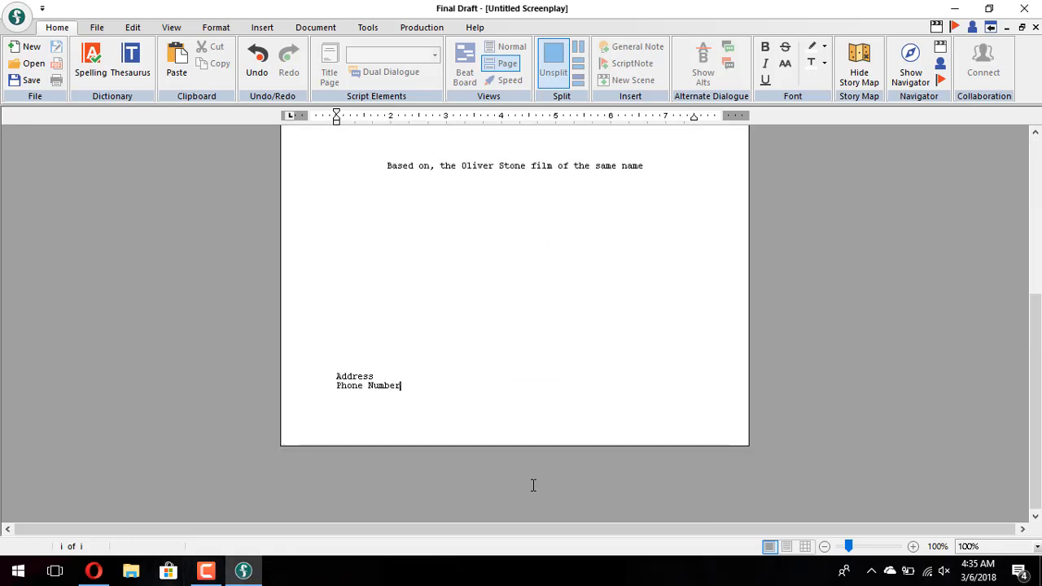
pyautogui.press('Return')
pyautogui.press('BackSpace')
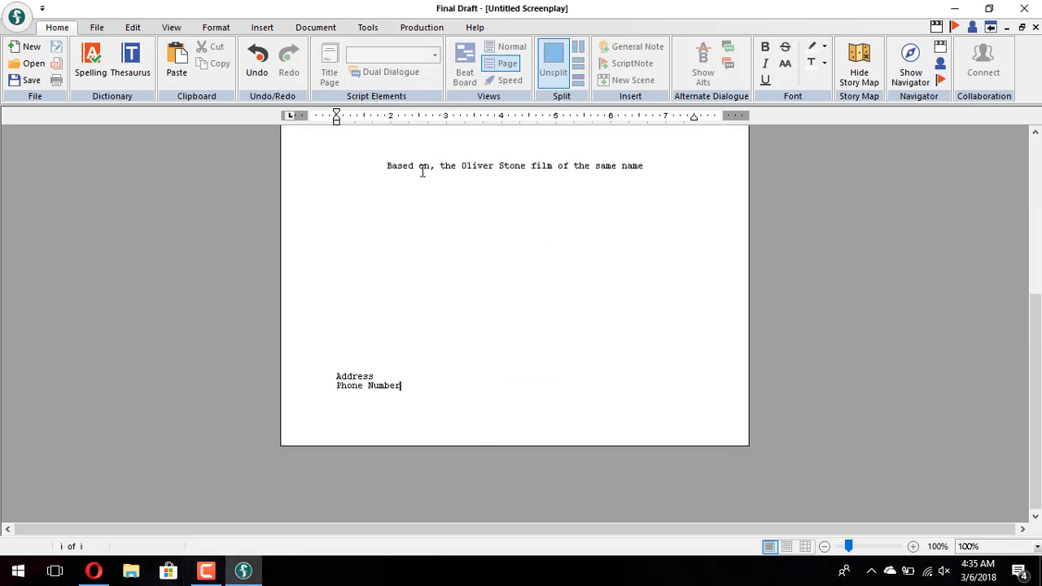
pyautogui.scroll(3, 420, 170)
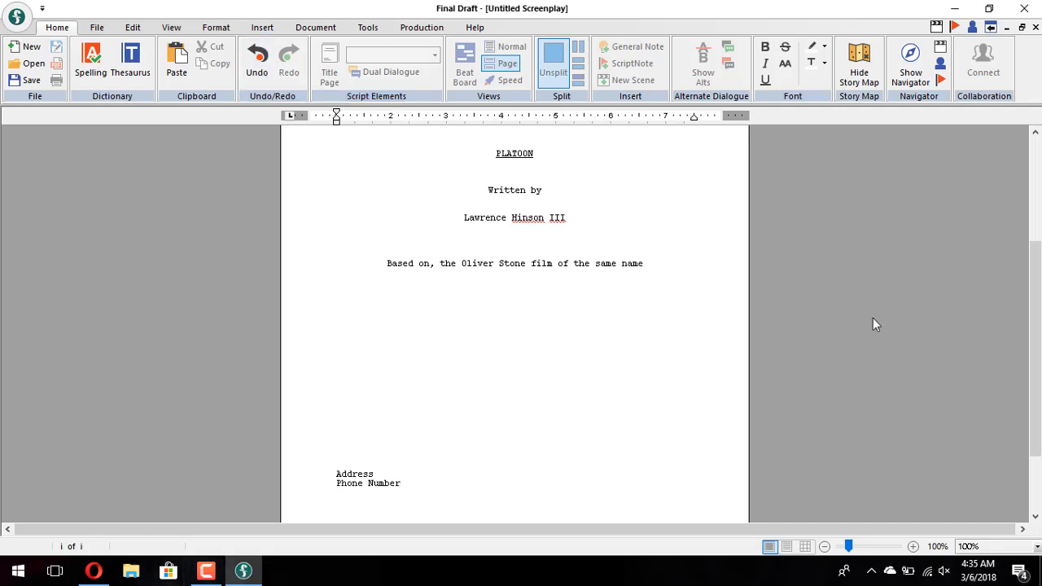
pyautogui.scroll(1, 873, 324)
pyautogui.scroll(1, 873, 324)
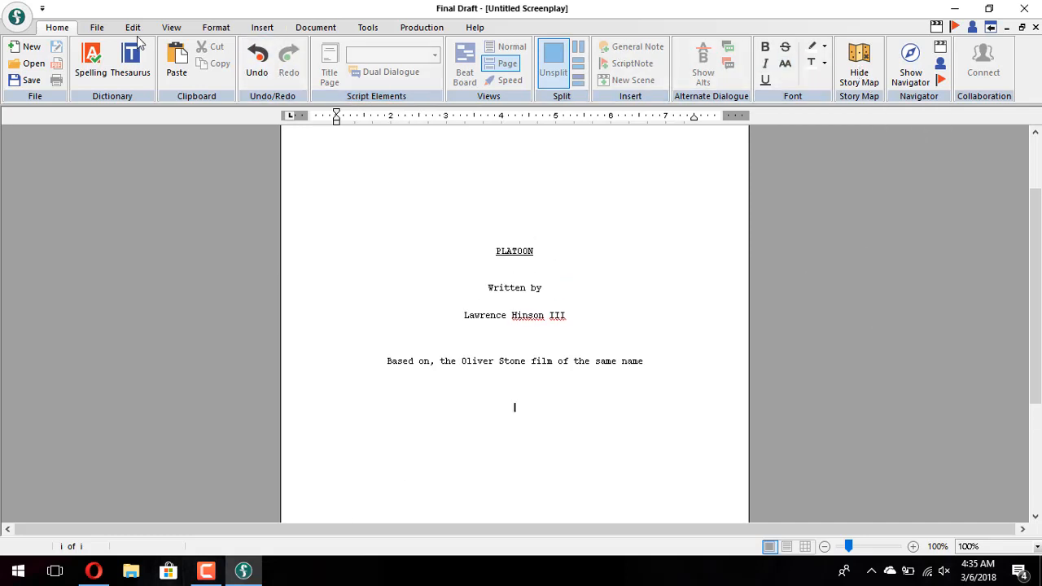
# Step: Save the screenplay in the Documents folder as "Example Screenplay" in Final Draft Document format
pyautogui.click(98, 28)
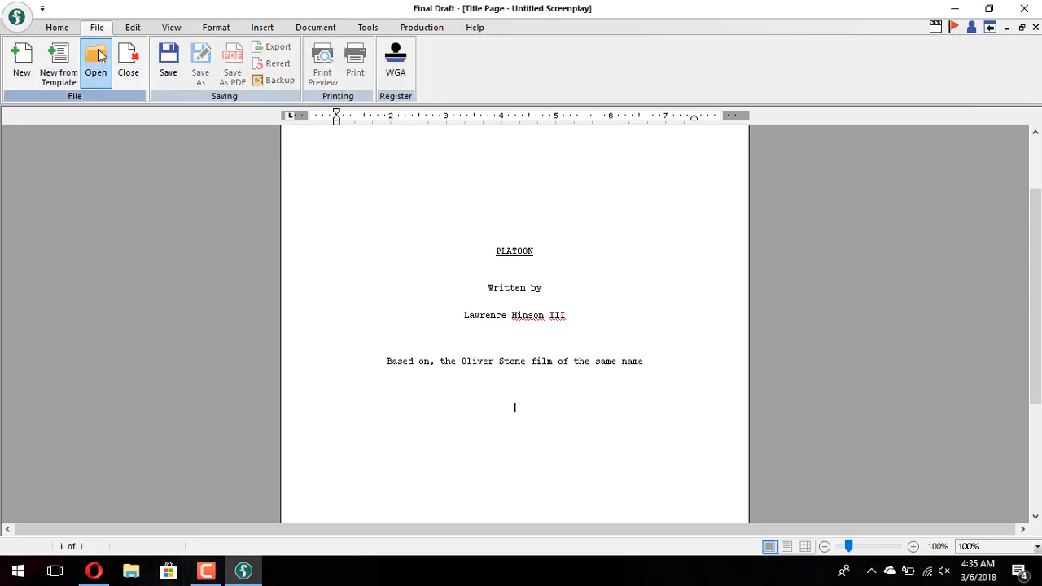
pyautogui.click(166, 74)
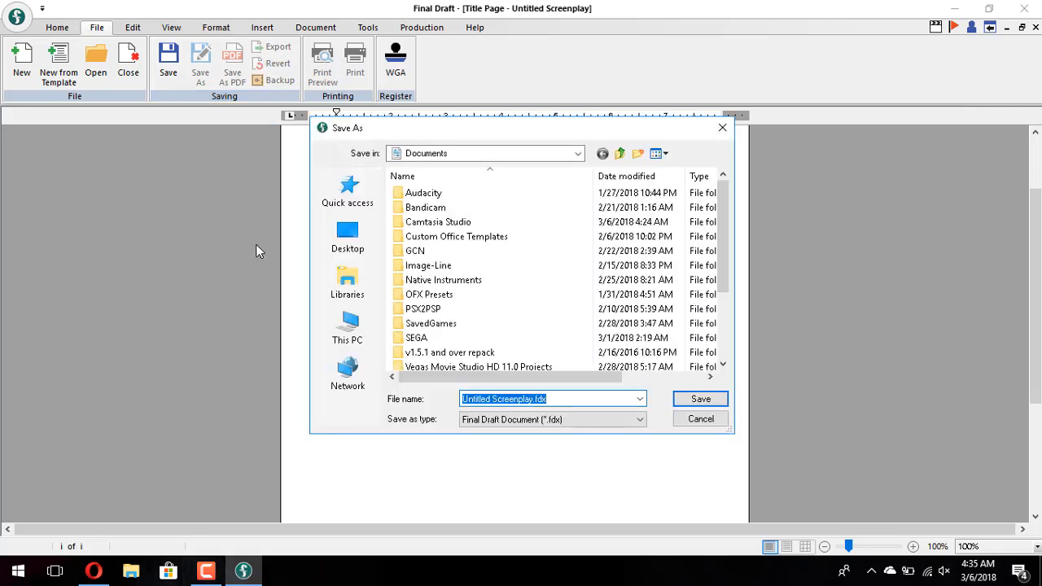
pyautogui.write('Example S')
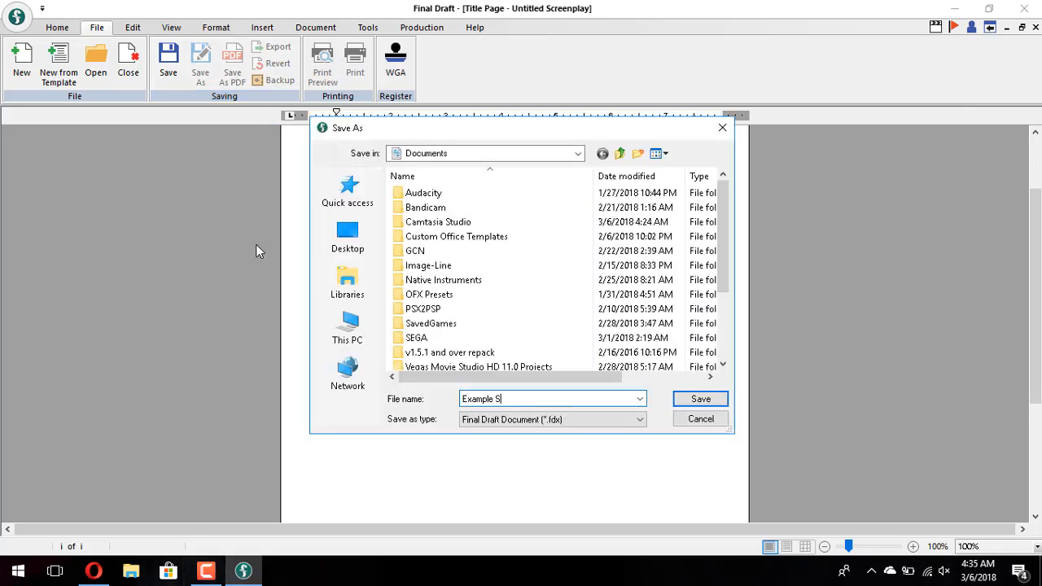
pyautogui.write('creenplay')
pyautogui.press('Return')
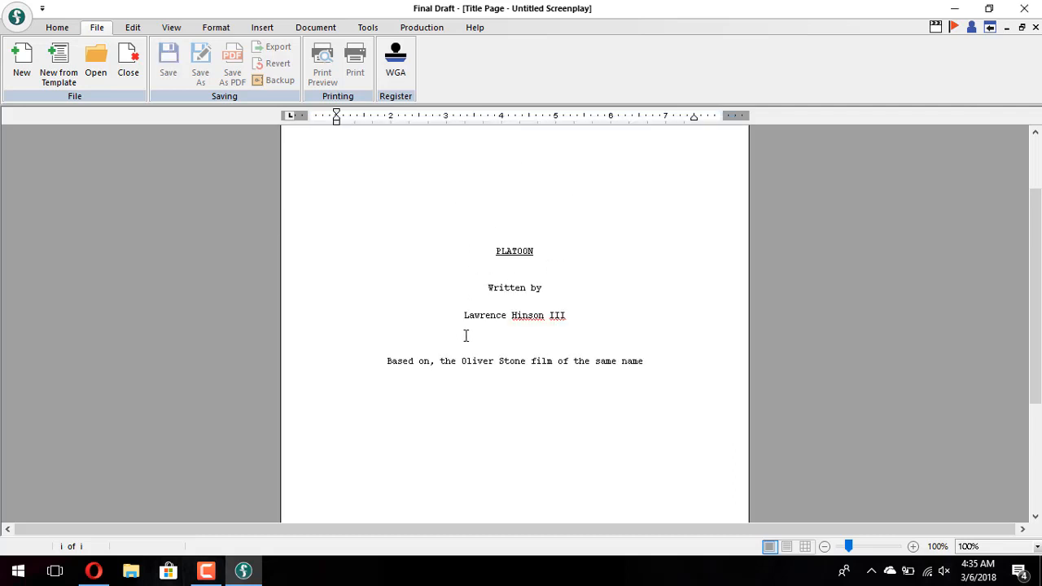
# Step: Check over the finished title page and close it to return to the blank script page
pyautogui.scroll(-3, 621, 310)
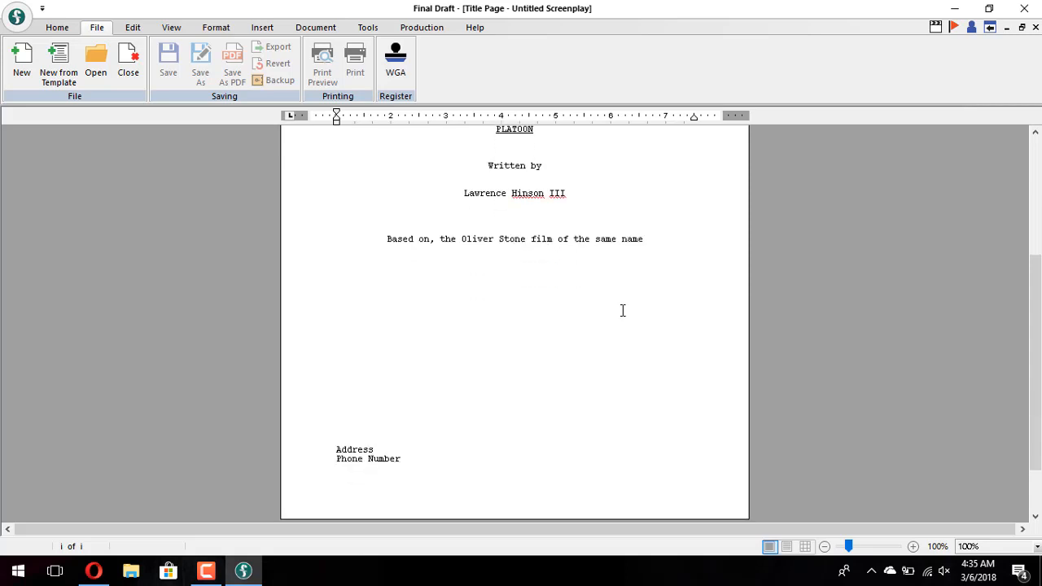
pyautogui.scroll(5, 622, 311)
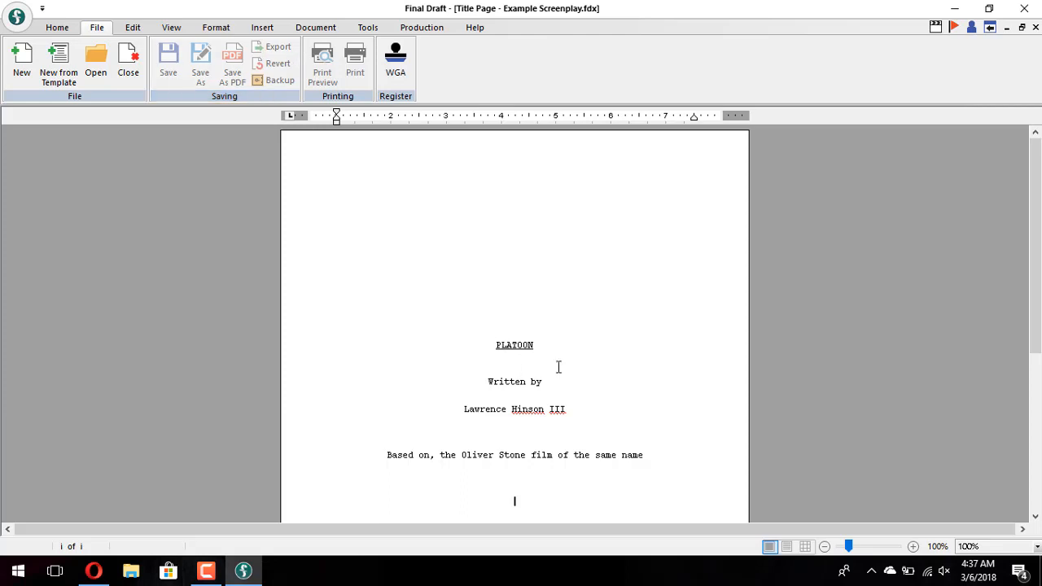
pyautogui.scroll(-3, 533, 233)
pyautogui.scroll(-3, 533, 233)
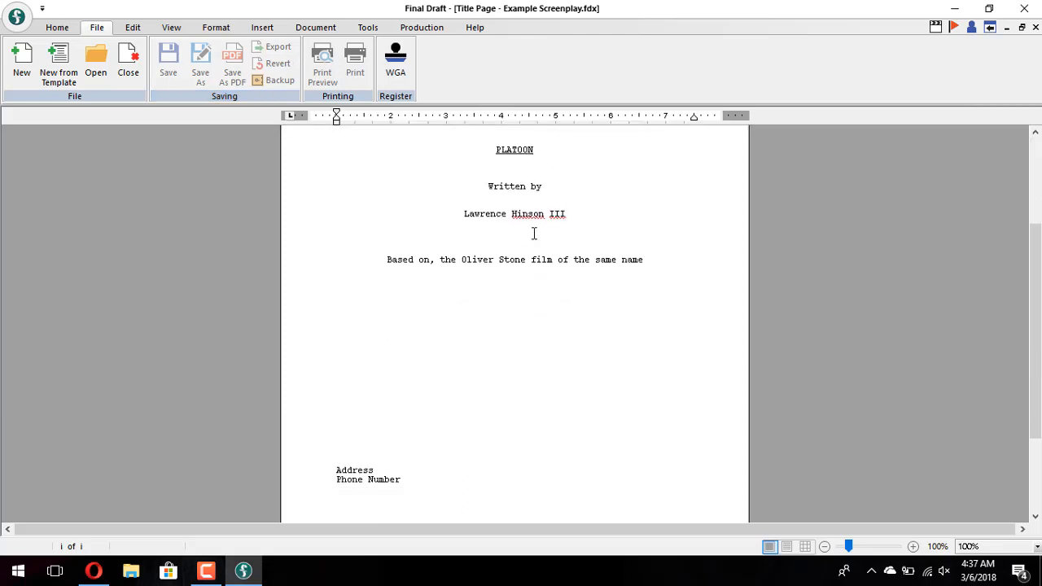
pyautogui.scroll(5, 533, 233)
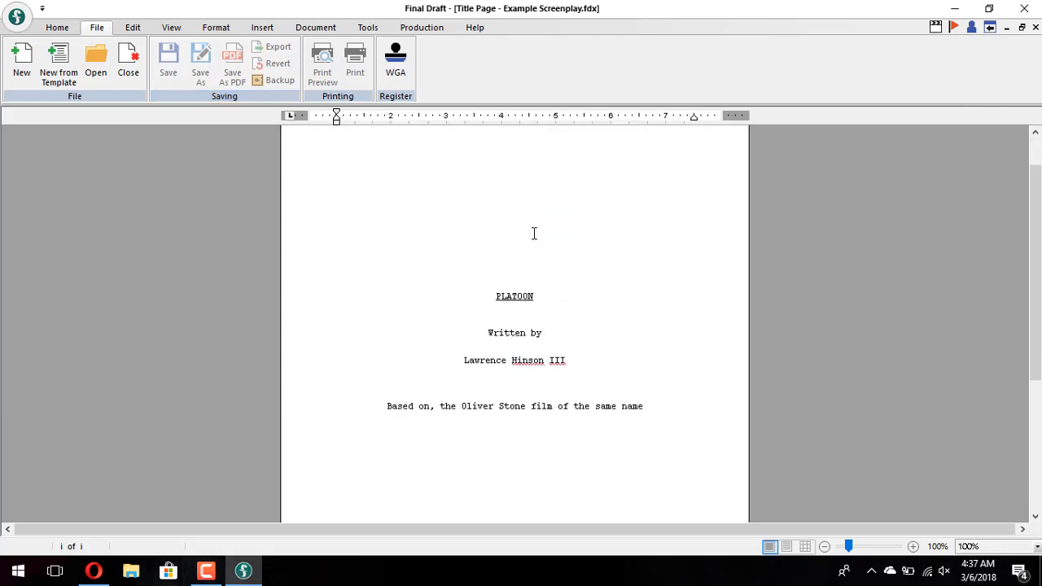
pyautogui.click(139, 65)
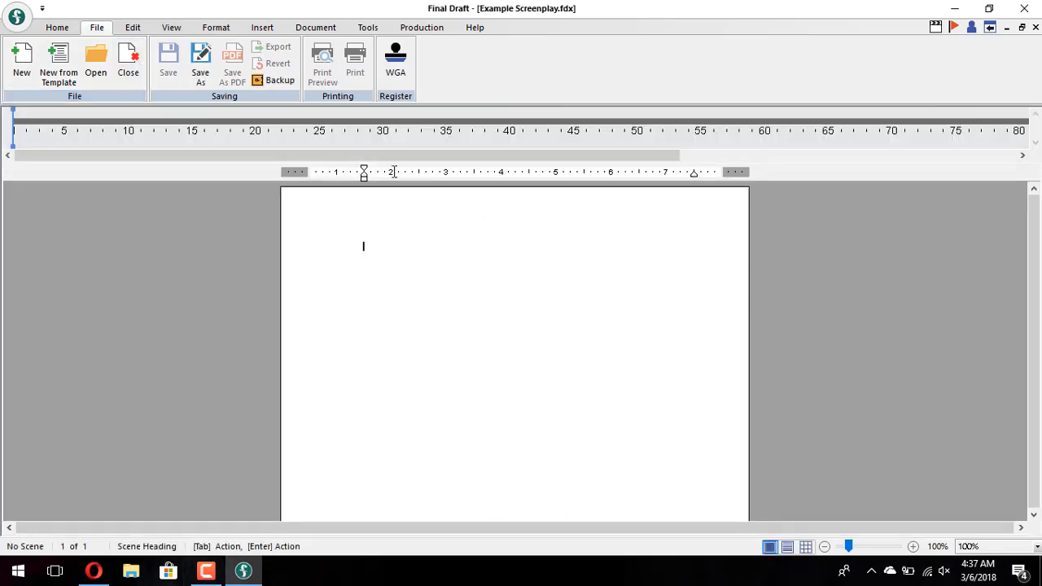
# Step: Look through the available script elements and choose Scene Heading for the first line of the script
pyautogui.click(56, 30)
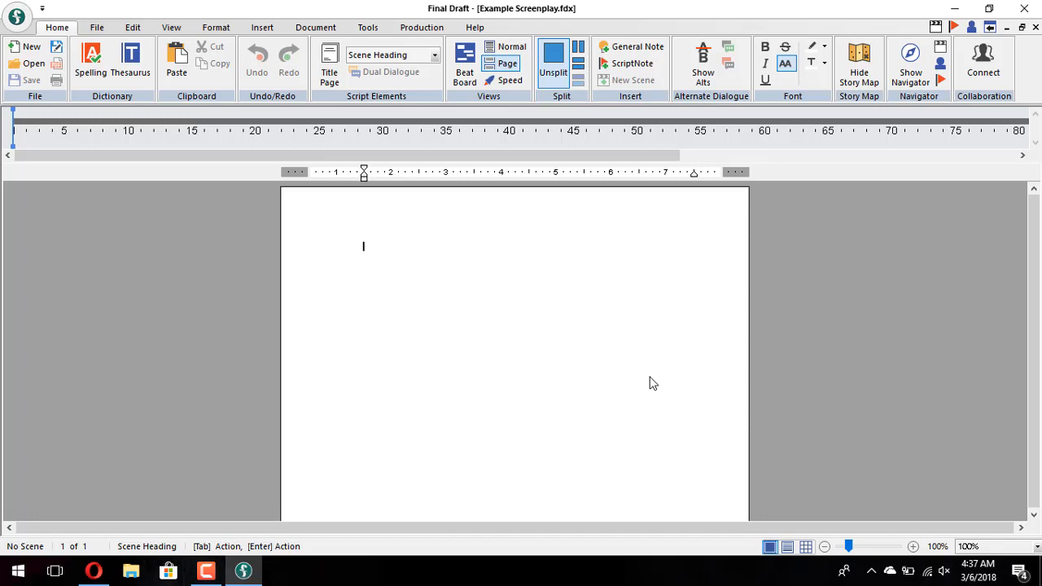
pyautogui.click(425, 59)
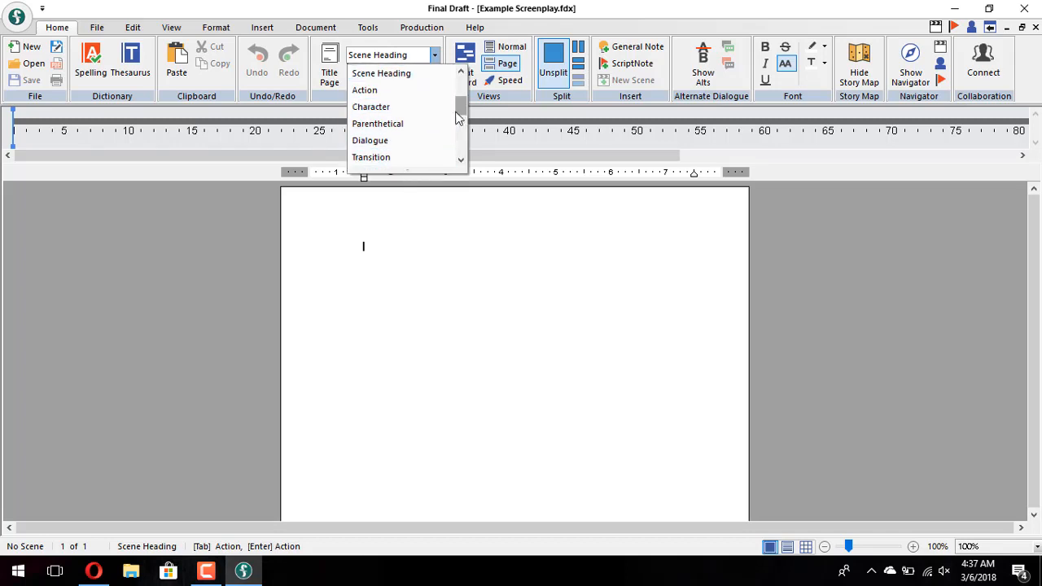
pyautogui.moveTo(460, 111); pyautogui.dragTo(467, 155)
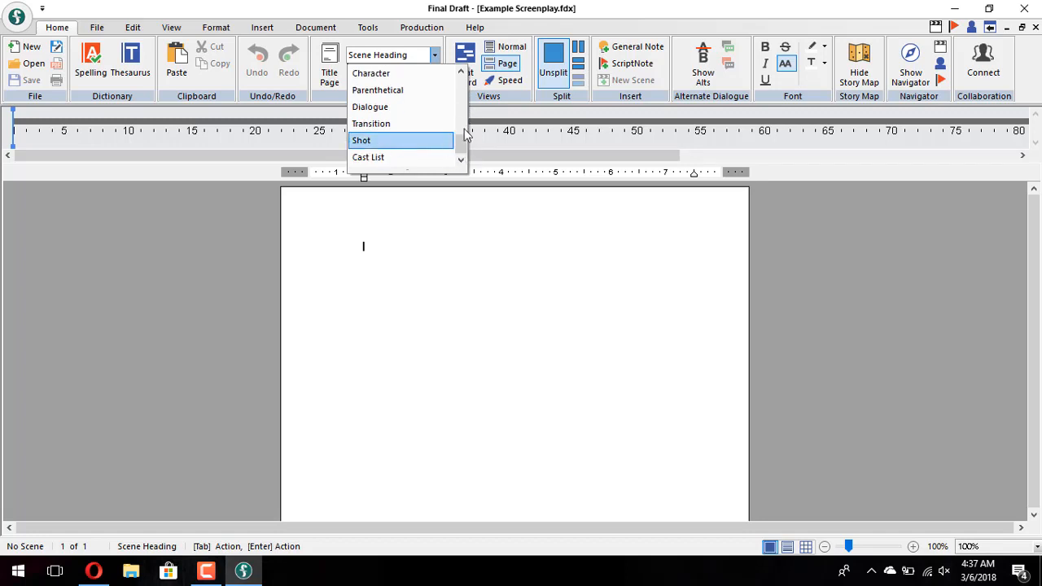
pyautogui.moveTo(468, 137); pyautogui.dragTo(466, 111)
pyautogui.click(408, 73)
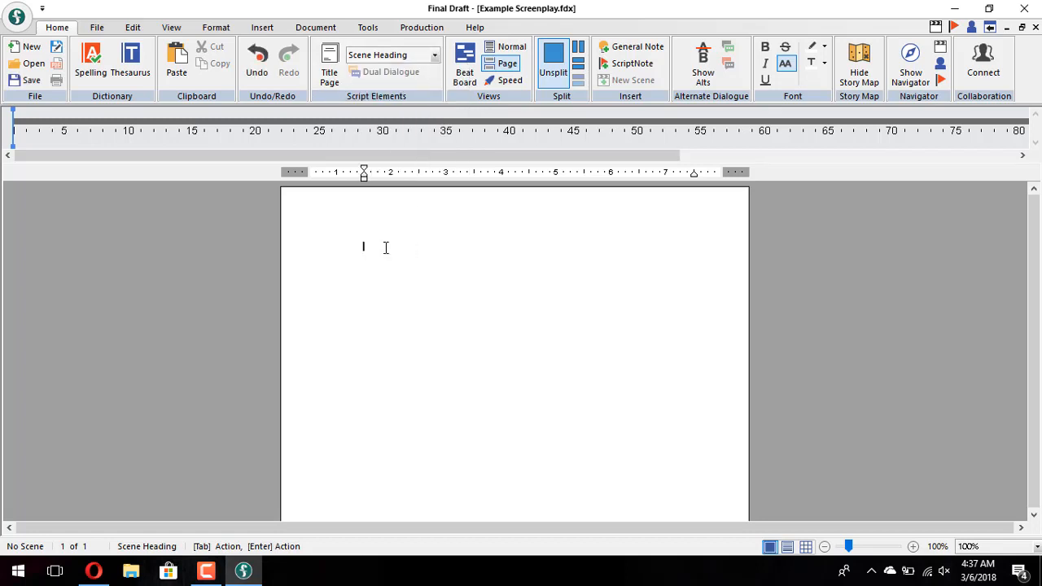
# Step: Look through the scene intro suggestions INT, EXT and I/E and start the scene heading with EXT
pyautogui.write('I')
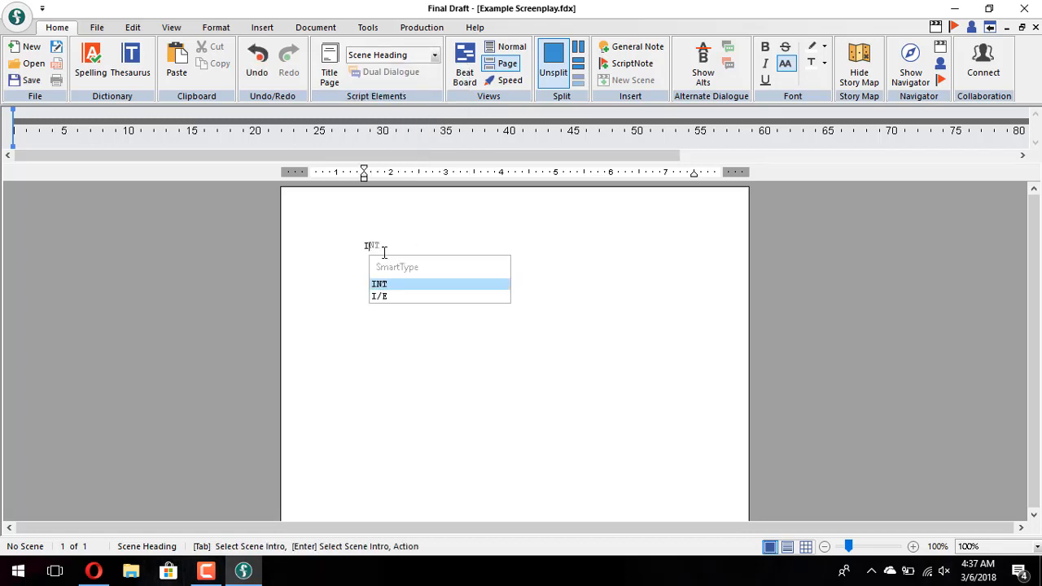
pyautogui.press('BackSpace')
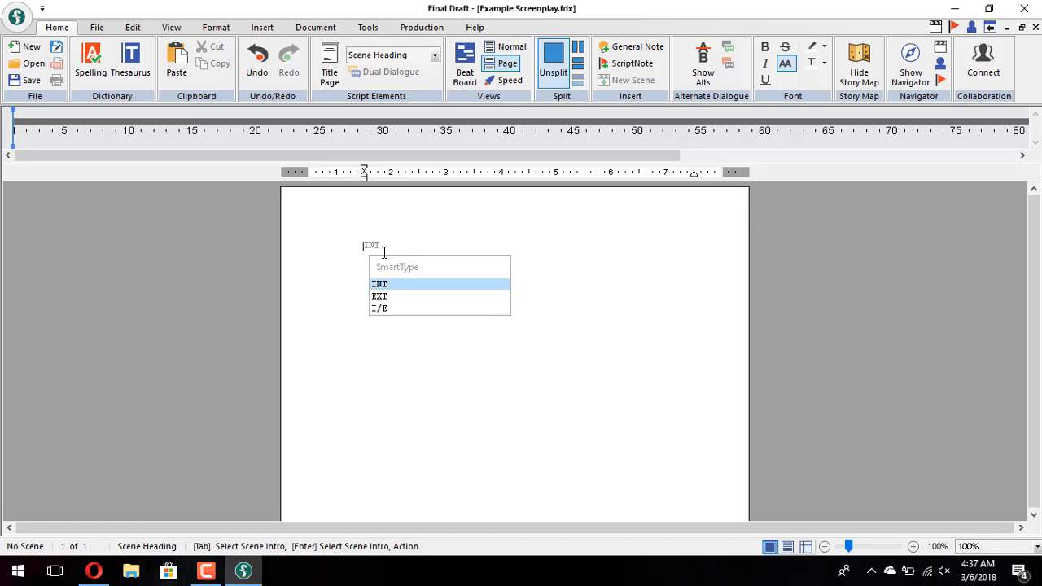
pyautogui.press('Down')
pyautogui.press('Down')
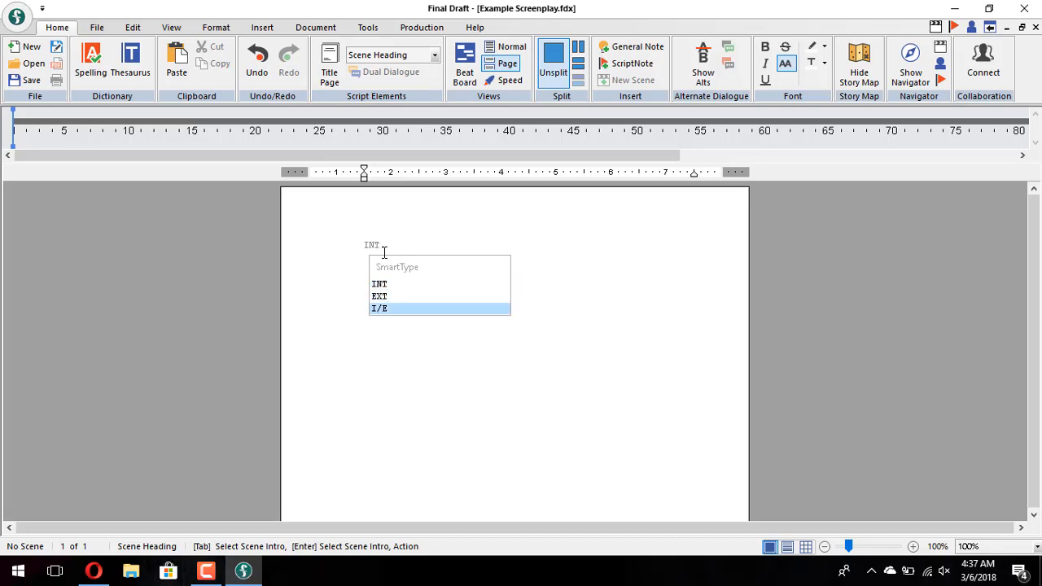
pyautogui.press('Up')
pyautogui.press('Up')
pyautogui.press('Down')
pyautogui.press('Down')
pyautogui.press('Up')
pyautogui.press('Up')
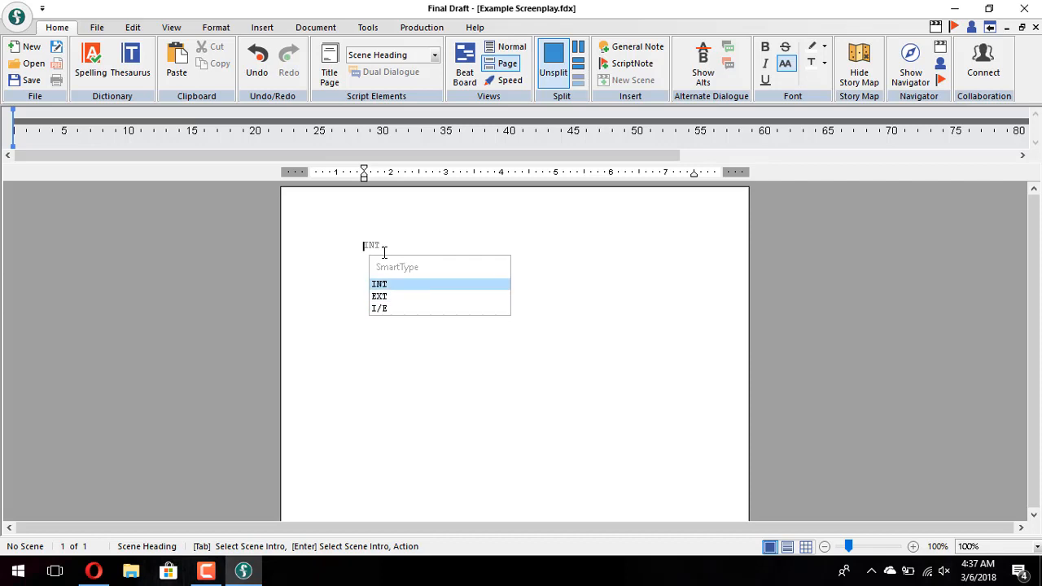
pyautogui.press('Down')
pyautogui.press('Return')
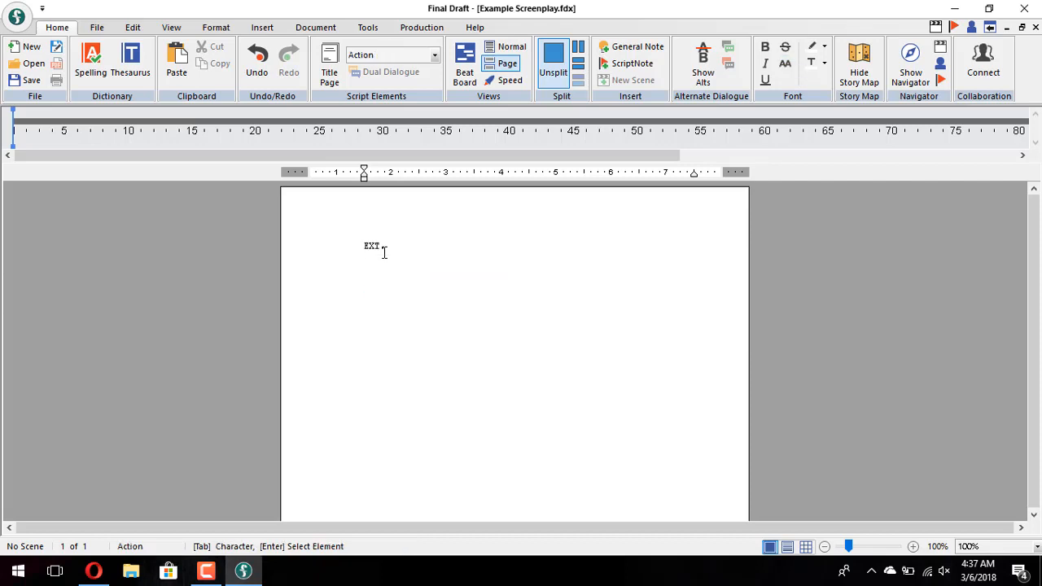
# Step: Return to the scene heading line and add the location OPEN GRASS BATTLEFIELD followed by a dash
pyautogui.press('BackSpace')
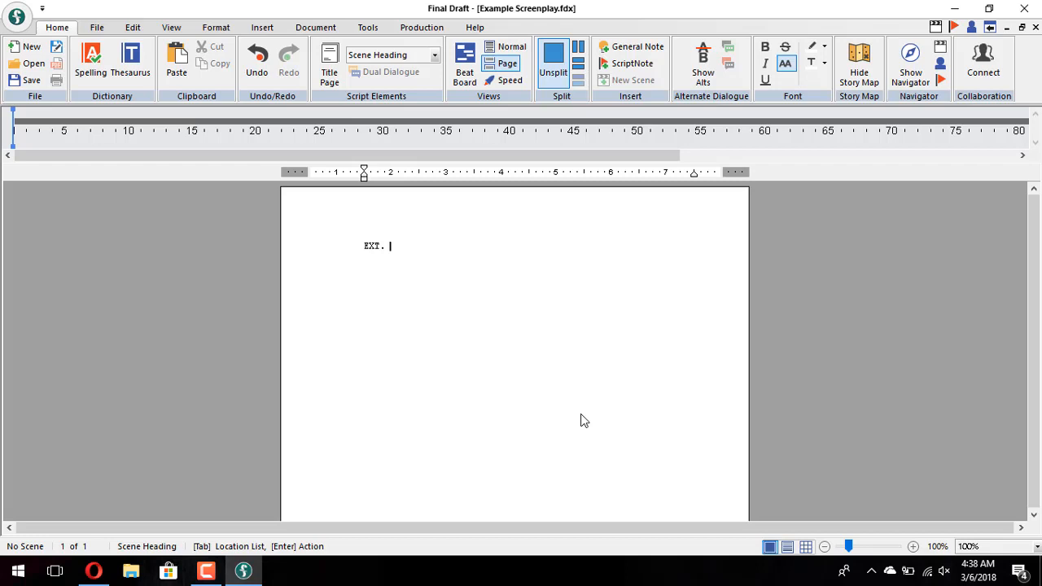
pyautogui.write('OPEN')
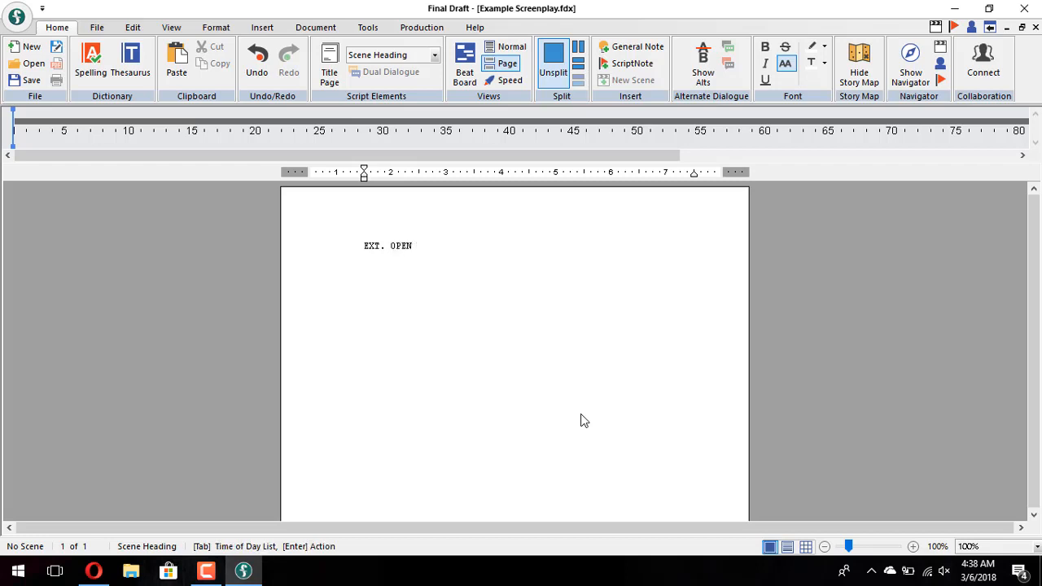
pyautogui.write(' GRASS BATTLEFIELD - ')
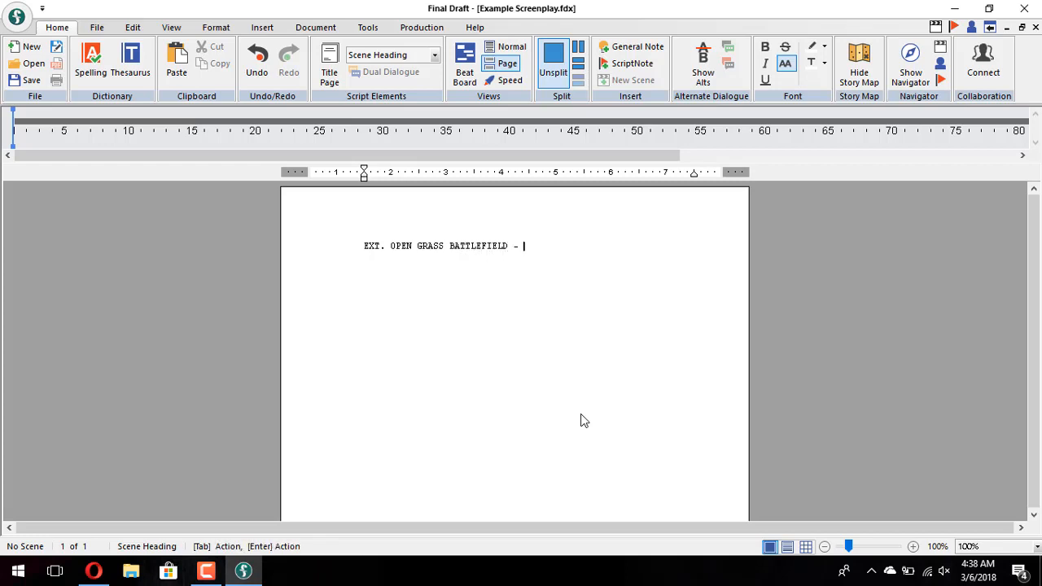
# Step: Try several first letters for the time-of-day suggestions and finish the scene heading with DAY
pyautogui.write('D')
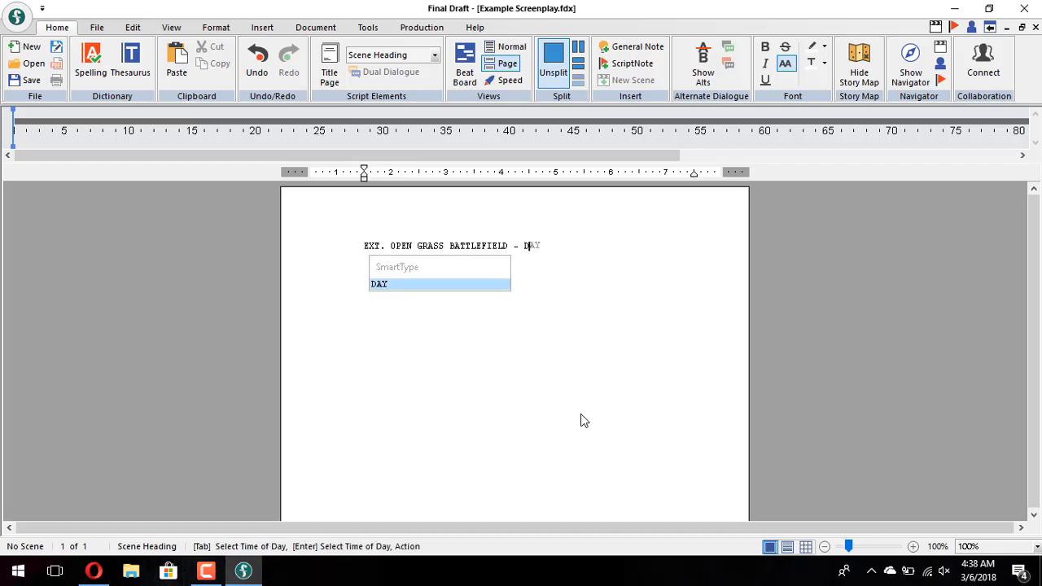
pyautogui.press('BackSpace')
pyautogui.write('N')
pyautogui.press('BackSpace')
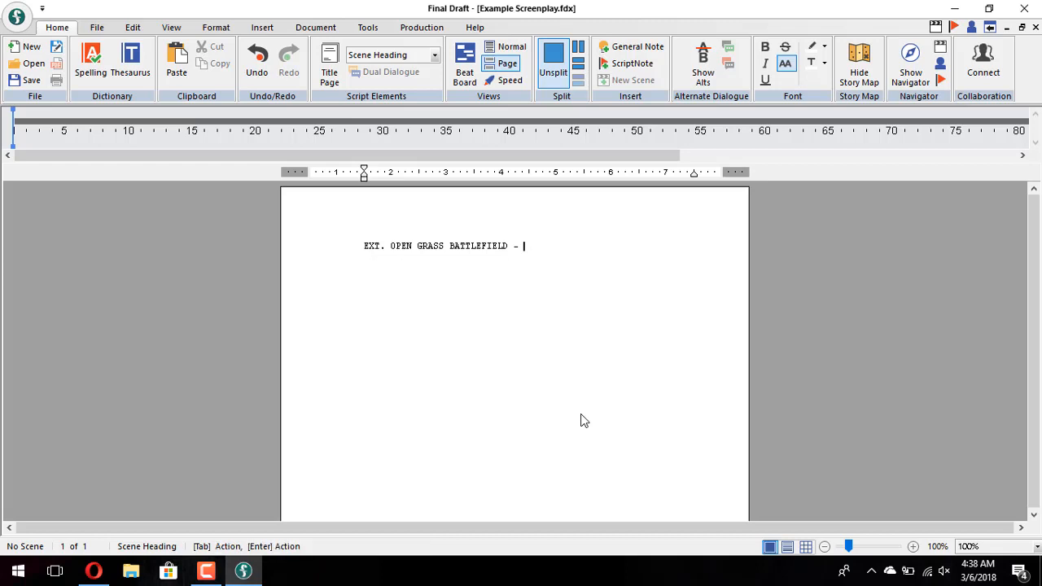
pyautogui.write('N')
pyautogui.press('BackSpace')
pyautogui.write('N')
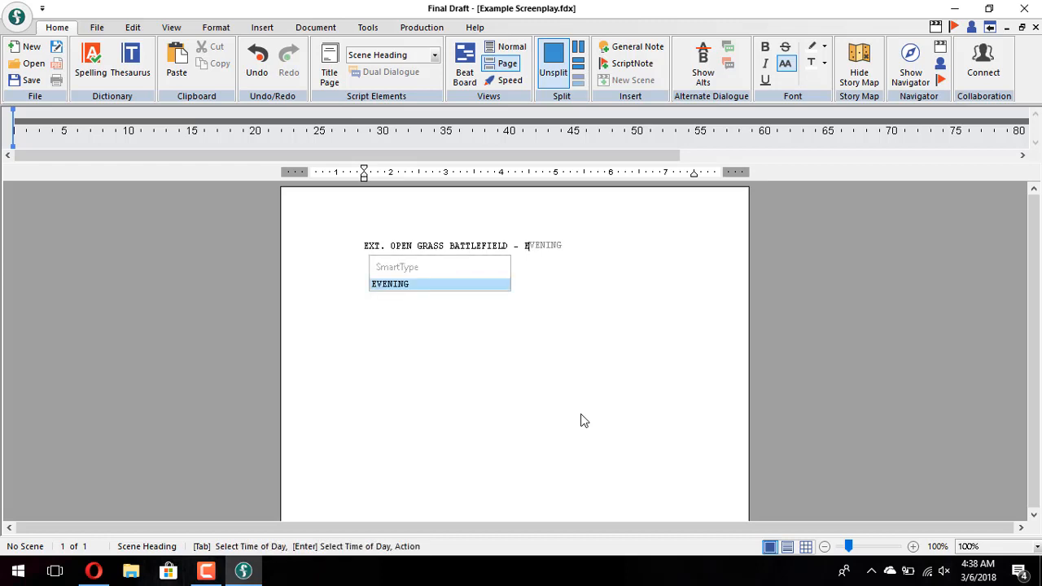
pyautogui.press('BackSpace')
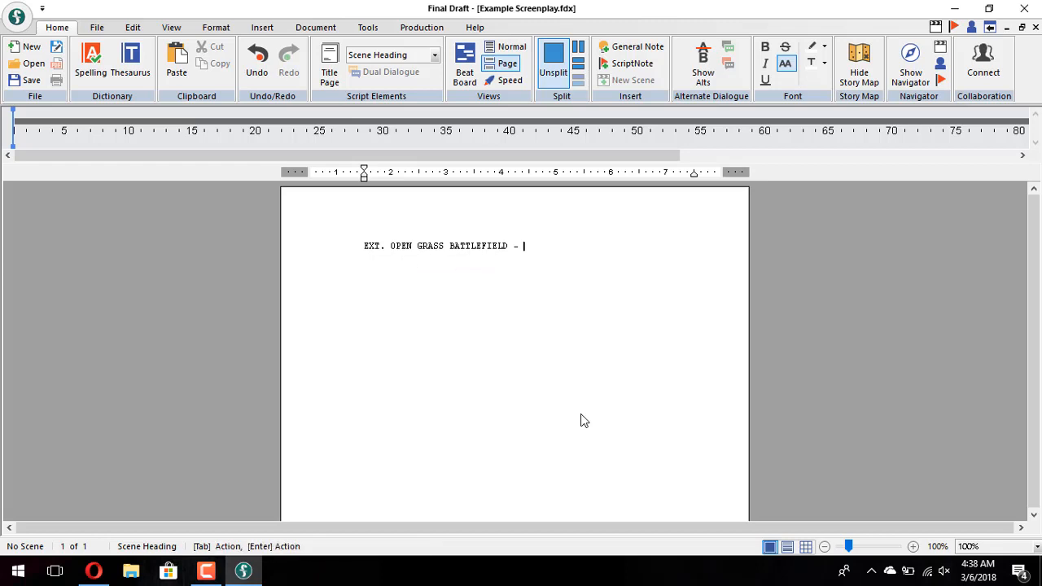
pyautogui.write('M')
pyautogui.press('BackSpace')
pyautogui.write('D')
pyautogui.press('Return')
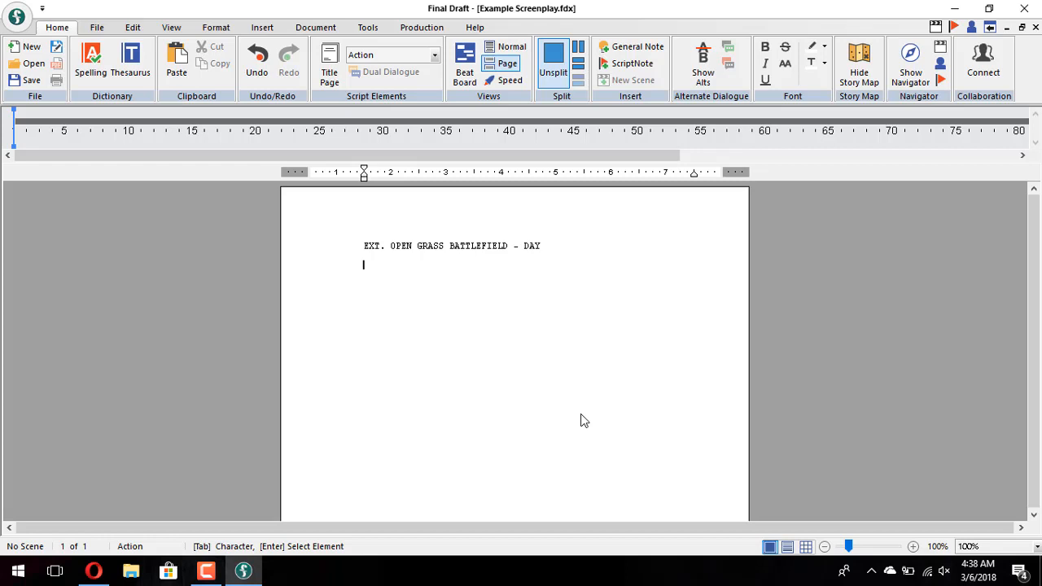
# Step: Cycle the empty line below the scene heading through the Character, Transition, Scene Heading and Action elements
pyautogui.press('Tab')
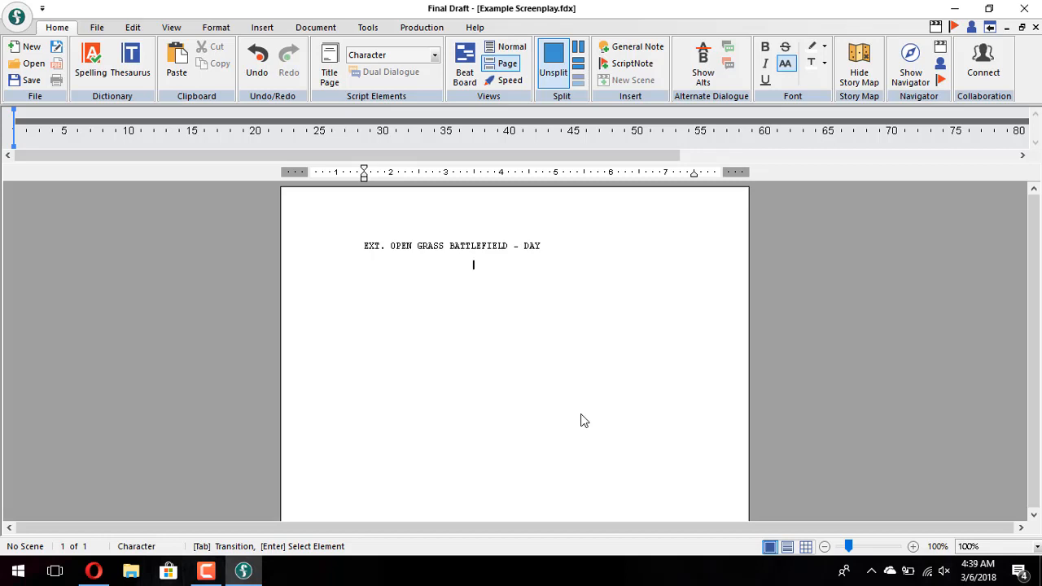
pyautogui.press('Tab')
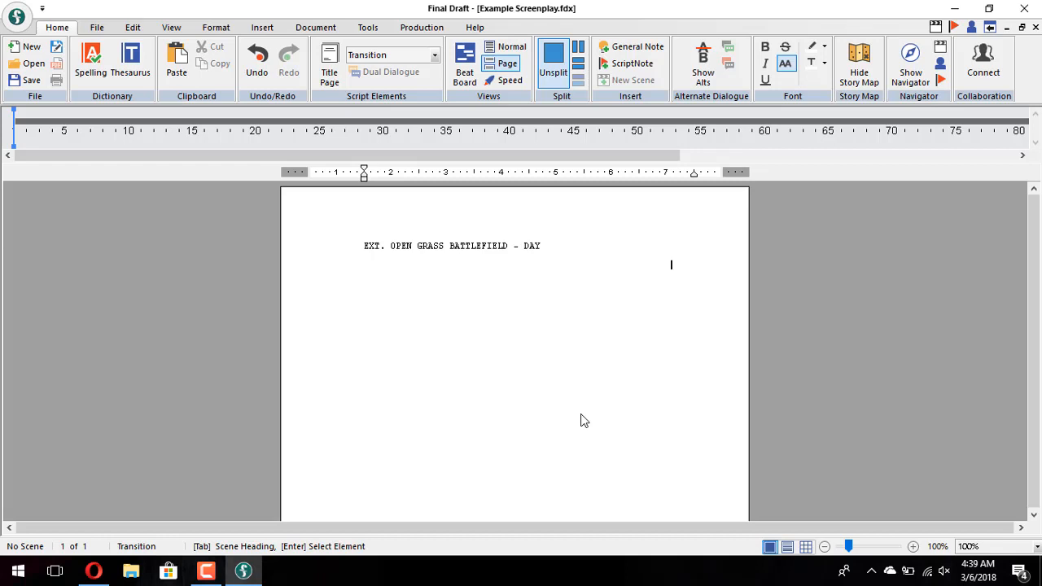
pyautogui.press('Tab')
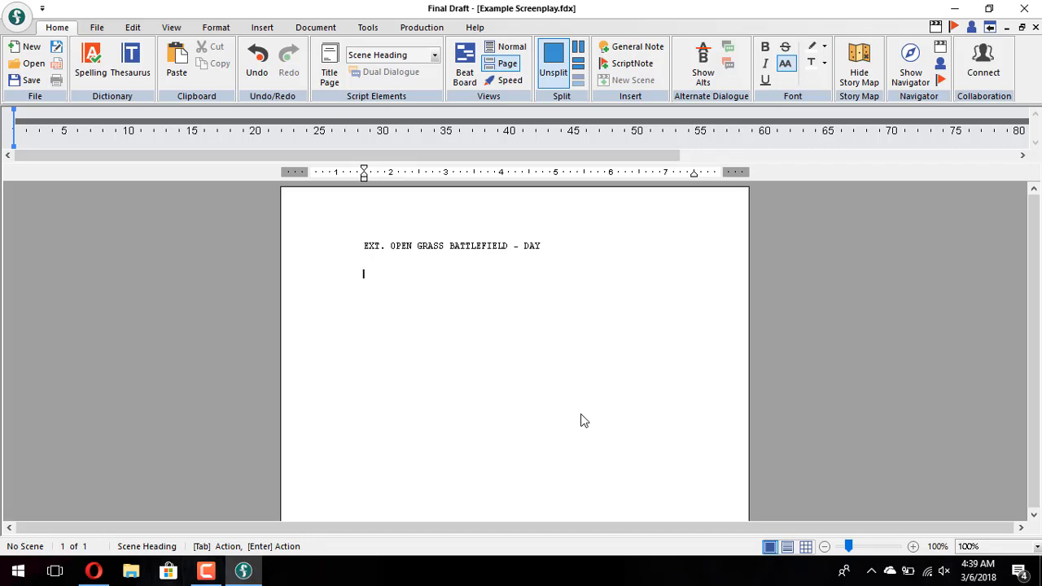
pyautogui.press('Tab')
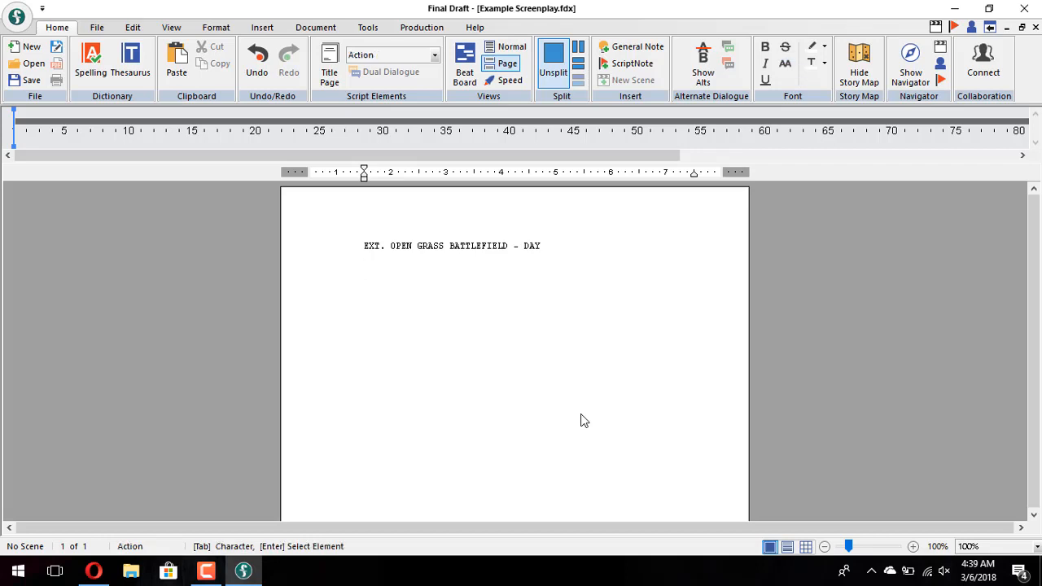
pyautogui.press('BackSpace')
# Step: Look through the Elements list for the new line below the scene heading and choose Action
pyautogui.press('Return')
pyautogui.press('Return')
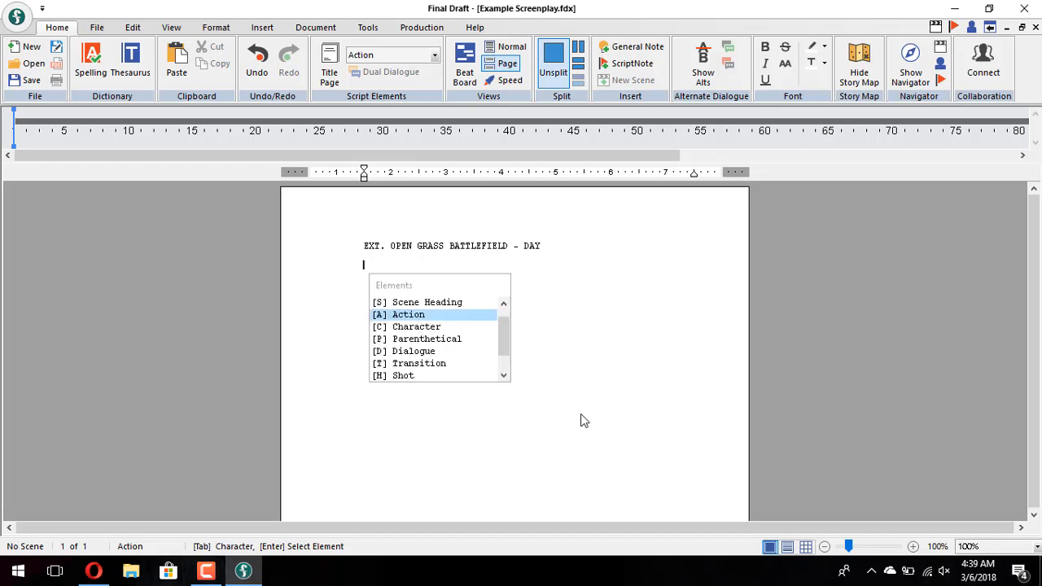
pyautogui.press('Up')
pyautogui.press('Down')
pyautogui.press('Down')
pyautogui.press('Down')
pyautogui.press('Down')
pyautogui.press('Down')
pyautogui.press('Down')
pyautogui.press('Down')
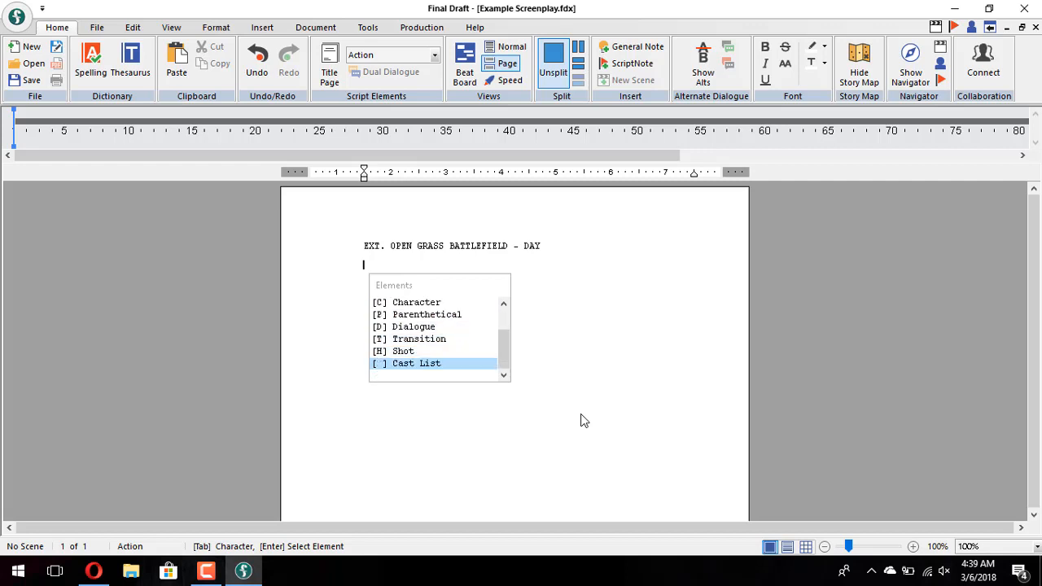
pyautogui.press('Up')
pyautogui.press('Up')
pyautogui.press('Down')
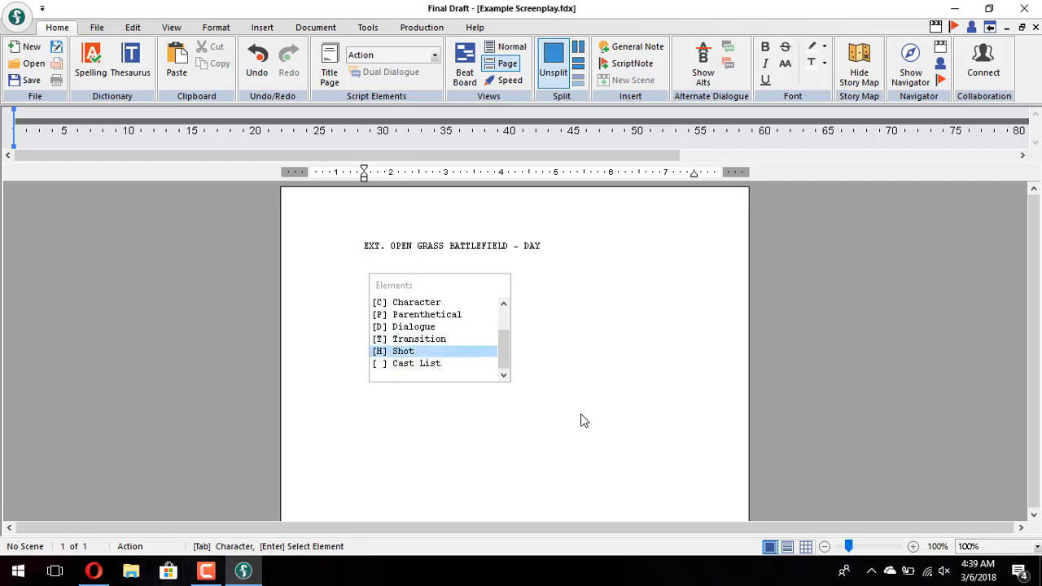
pyautogui.press('Up')
pyautogui.press('Up')
pyautogui.press('Up')
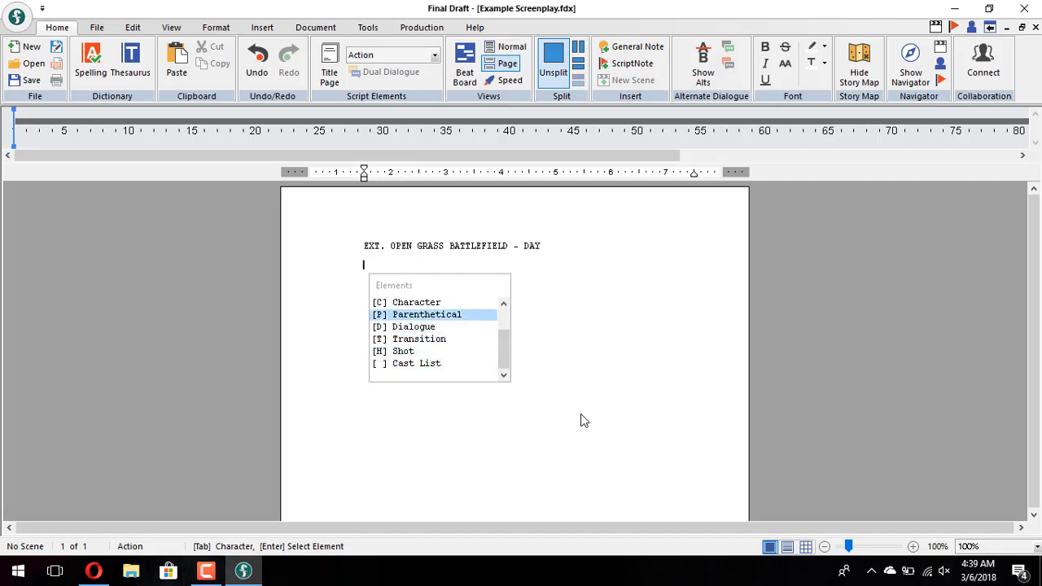
pyautogui.press('Up')
pyautogui.press('Up')
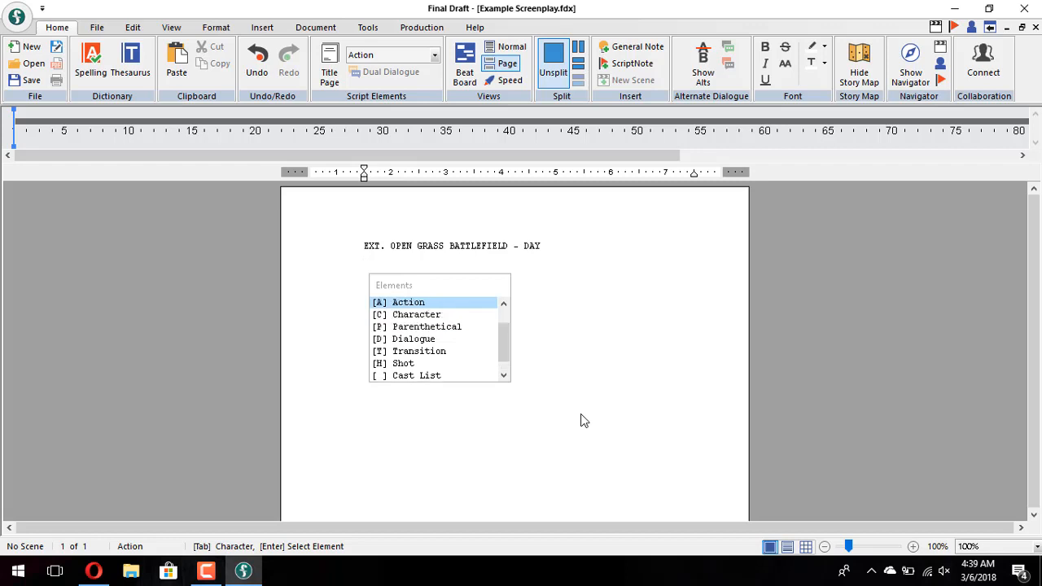
pyautogui.press('Up')
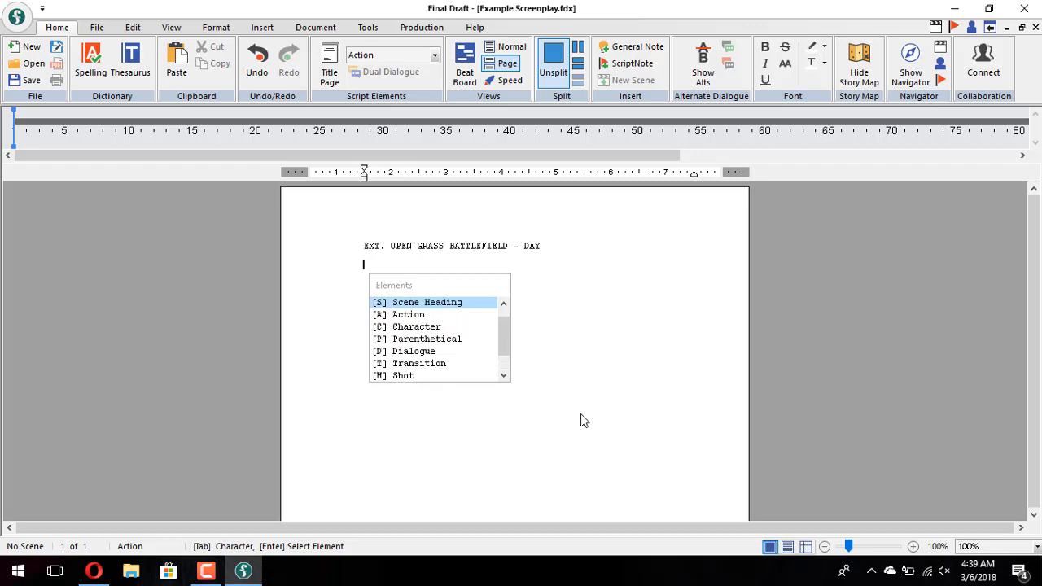
pyautogui.press('Down')
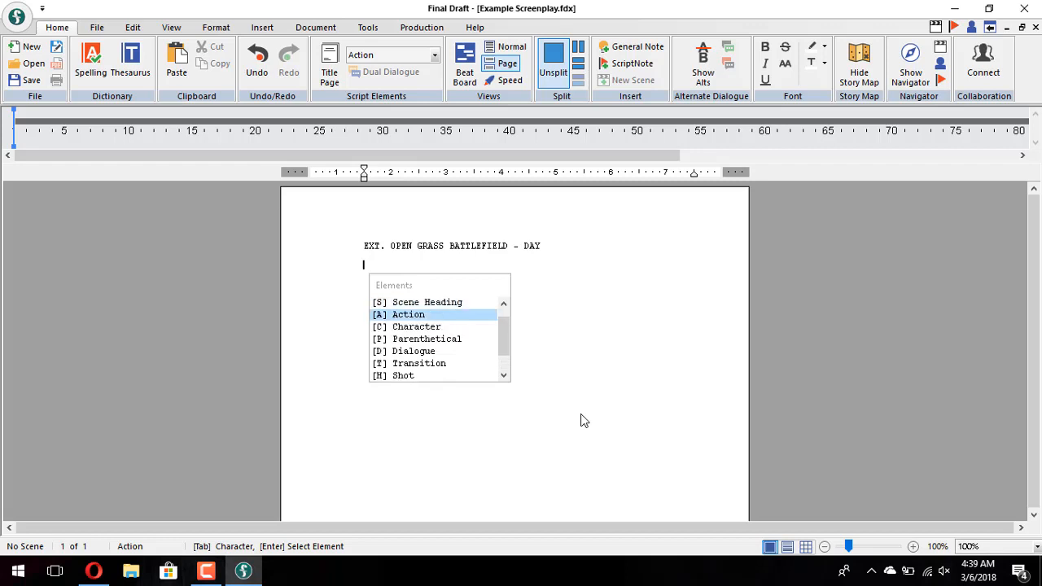
pyautogui.press('Up')
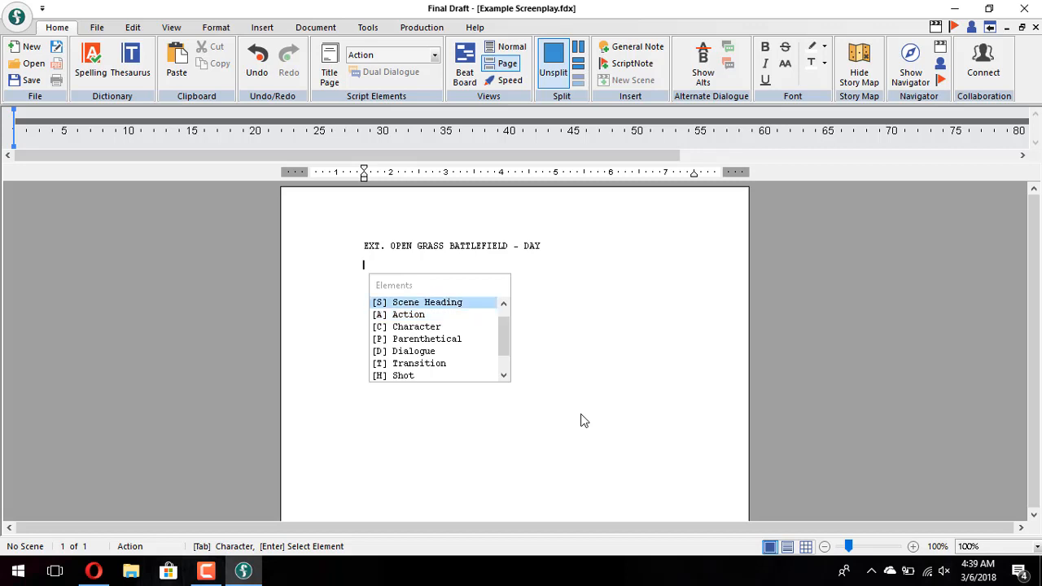
pyautogui.press('Down')
pyautogui.press('Return')
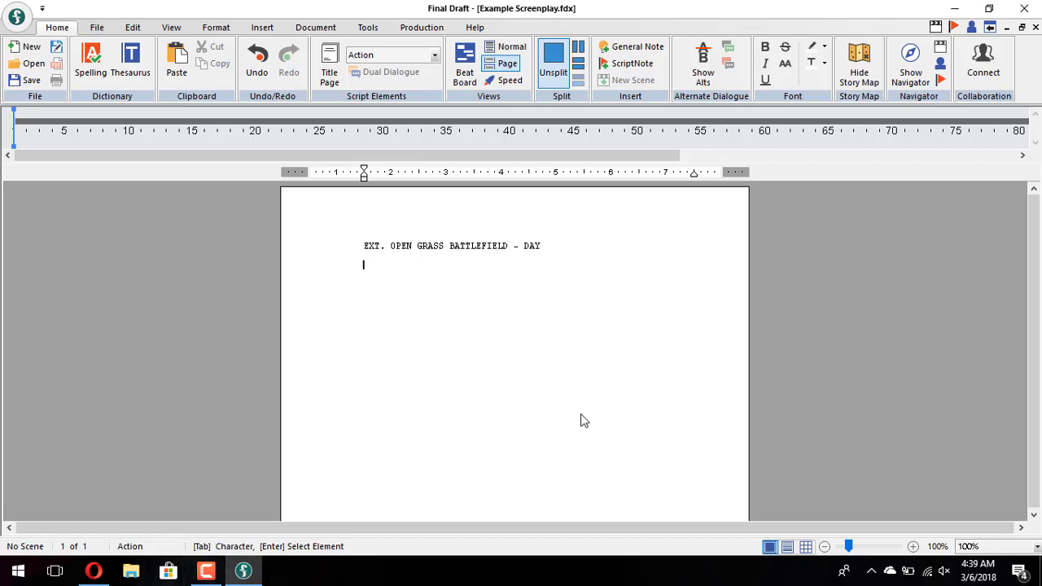
# Step: Correct the misspelled last word of the paragraph above the scene heading to "territory" and start a new Action line below the heading
pyautogui.press('Up')
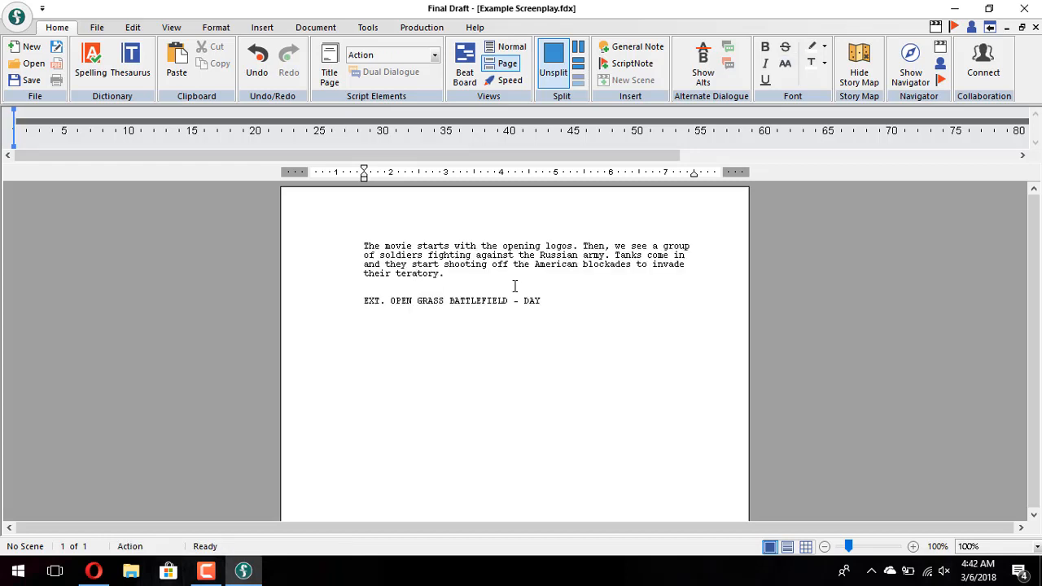
pyautogui.press('BackSpace')
pyautogui.write('ri')
pyautogui.click(465, 279)
pyautogui.click(446, 274)
pyautogui.rightClick(420, 274)
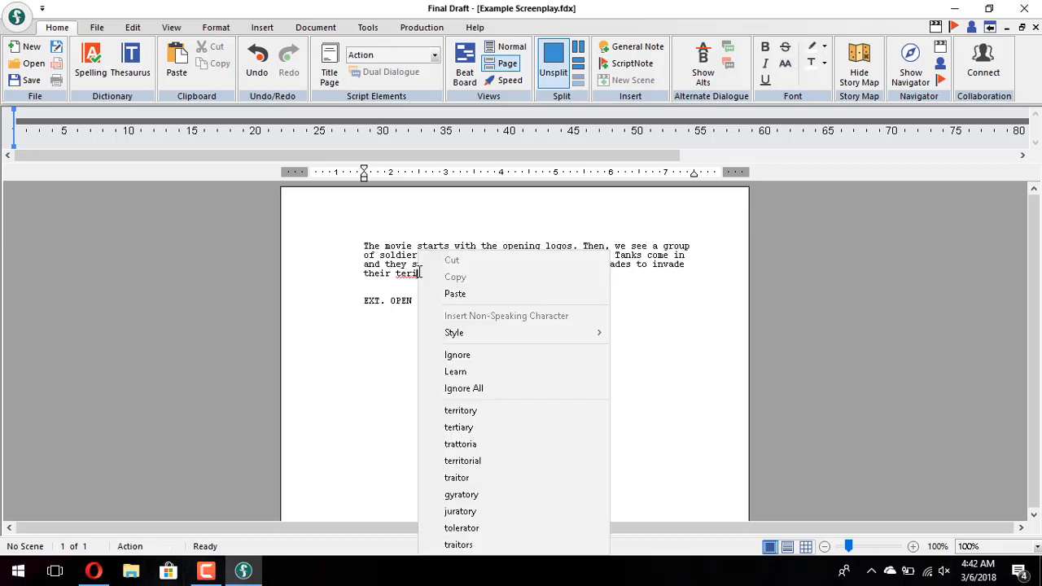
pyautogui.click(488, 411)
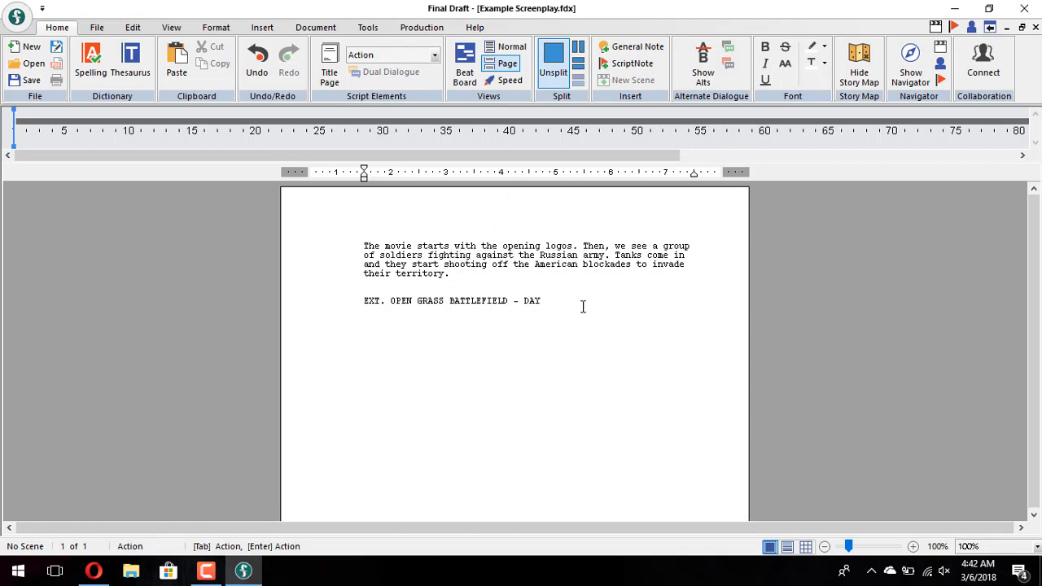
pyautogui.click(554, 305)
pyautogui.press('Return')
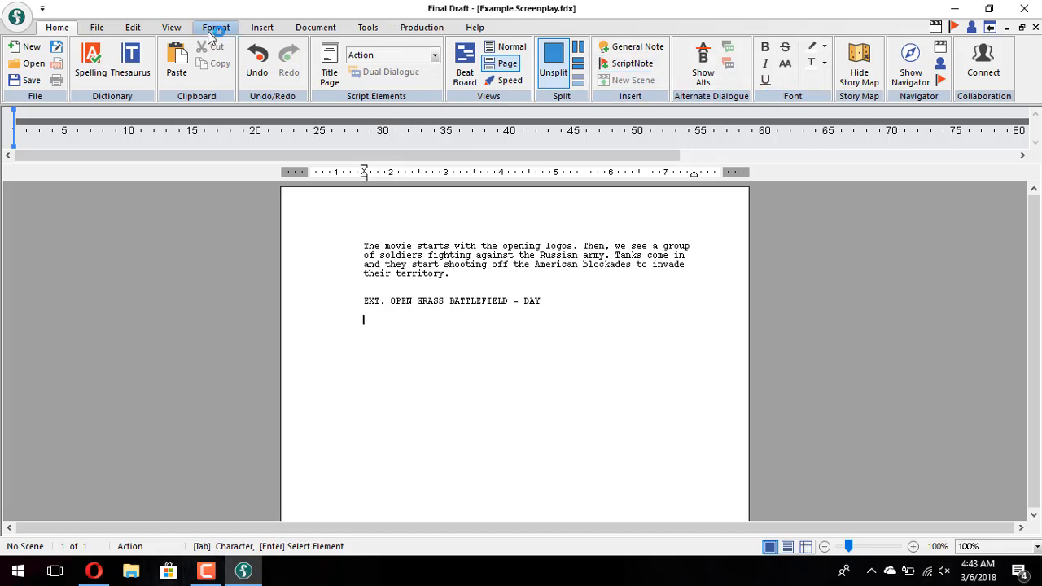
# Step: Examine the scene numbering settings among the production tools and cancel the dialog
pyautogui.click(312, 28)
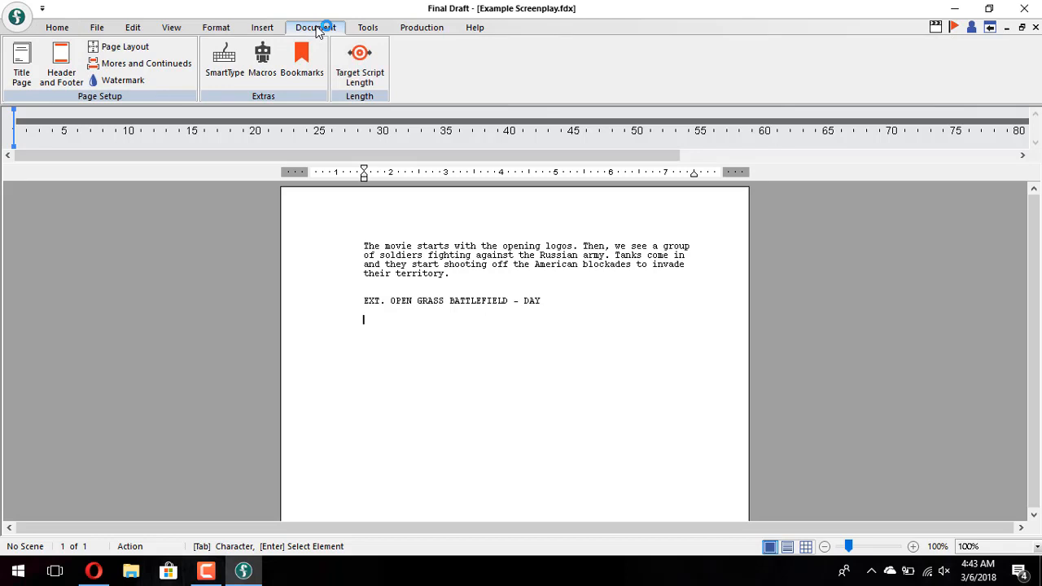
pyautogui.click(369, 29)
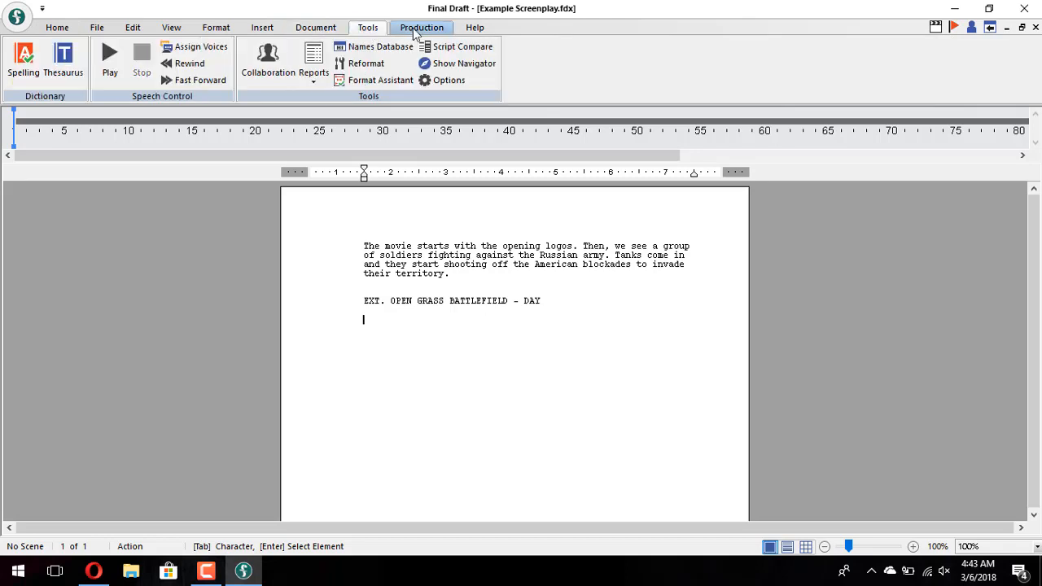
pyautogui.click(416, 29)
pyautogui.click(368, 31)
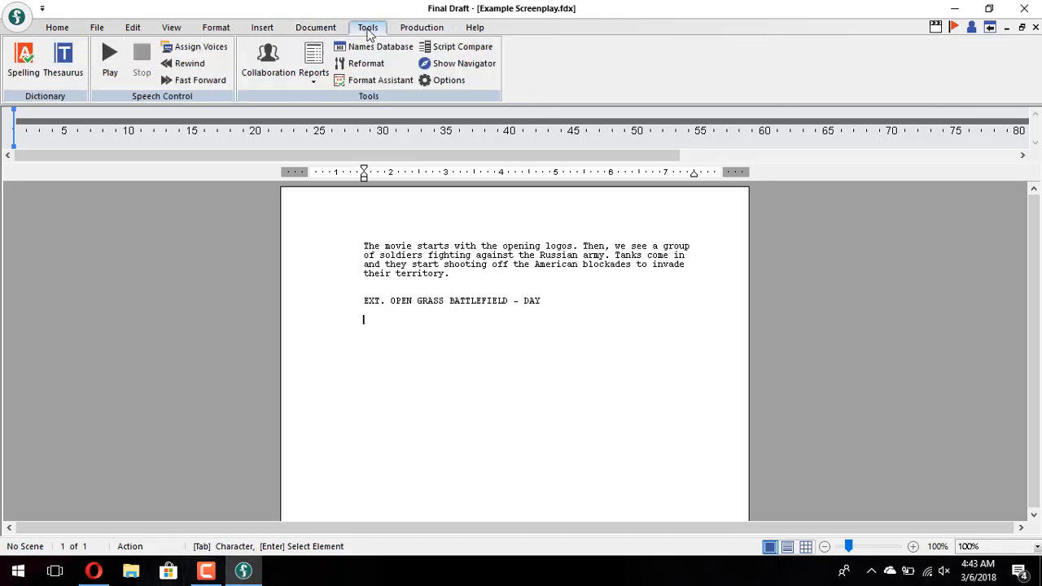
pyautogui.click(419, 29)
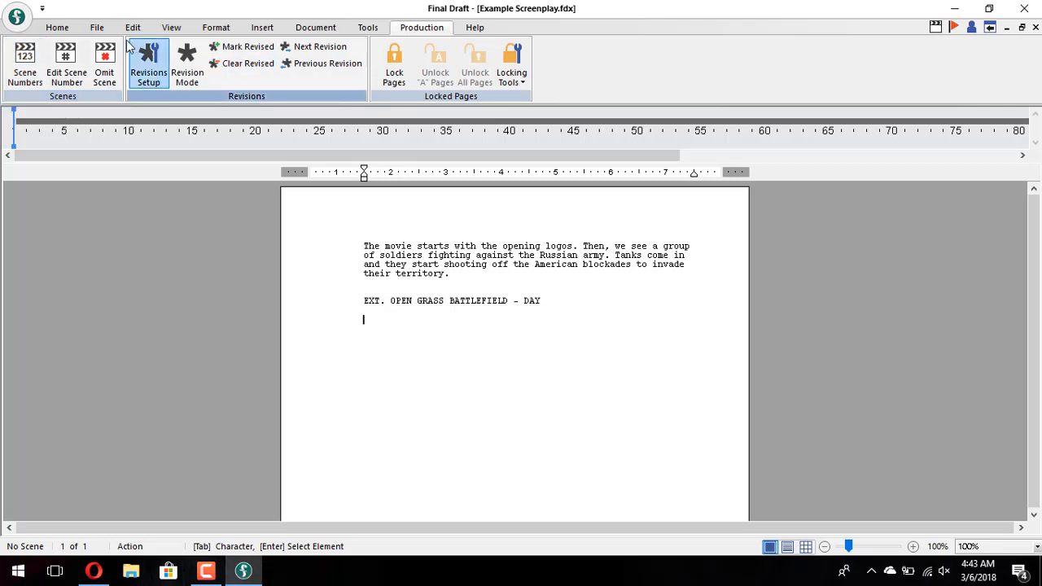
pyautogui.click(28, 71)
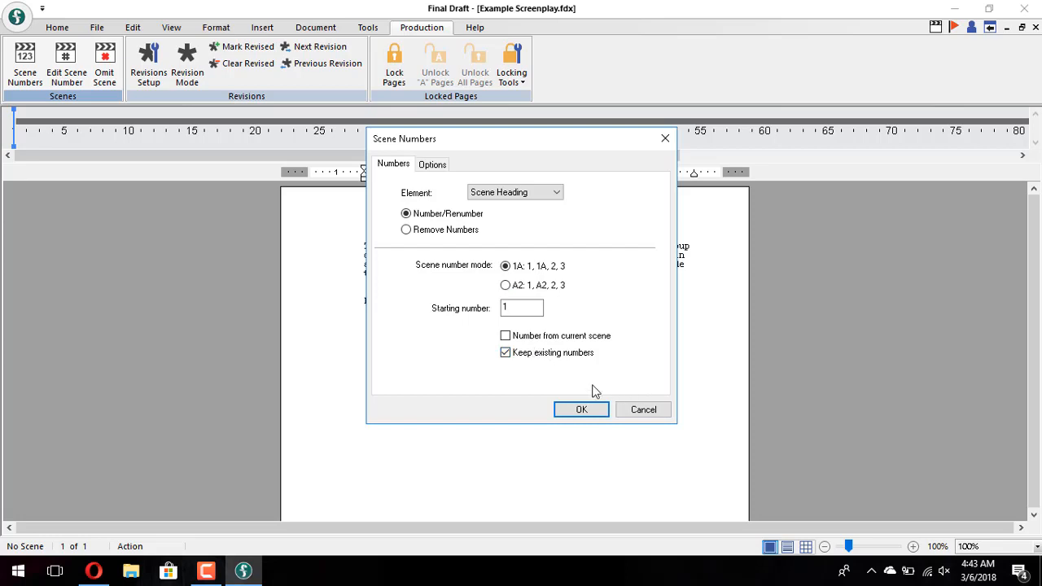
pyautogui.click(641, 410)
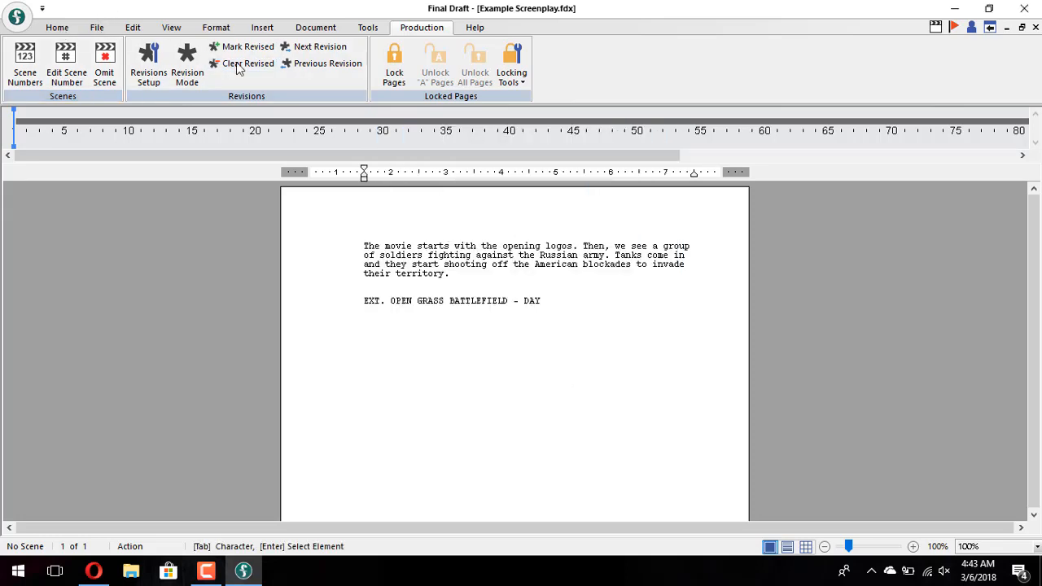
# Step: Open the Navigator and show the character list of the OPEN GRASS BATTLEFIELD scene
pyautogui.click(57, 28)
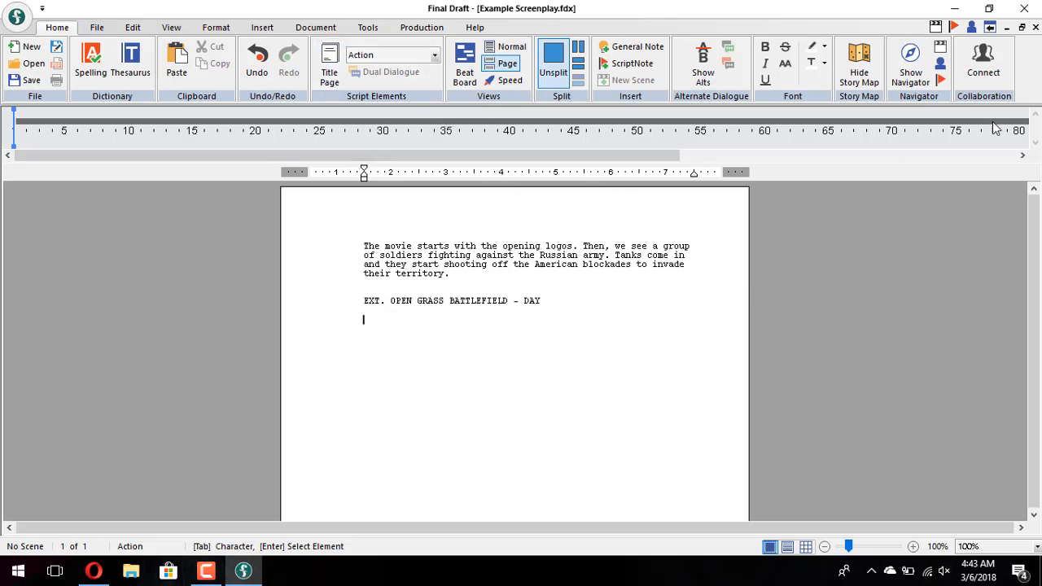
pyautogui.click(909, 73)
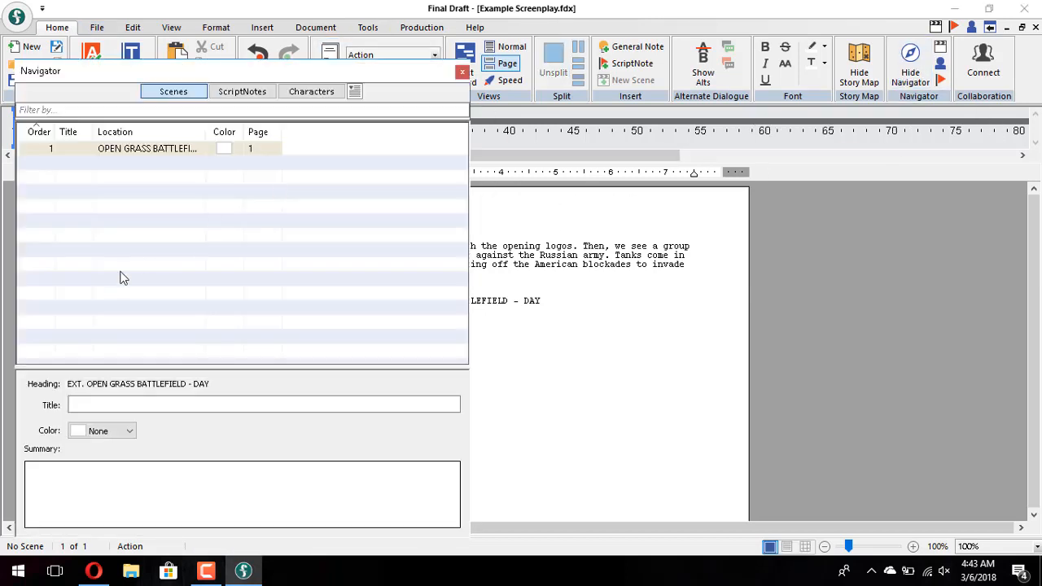
pyautogui.click(161, 149)
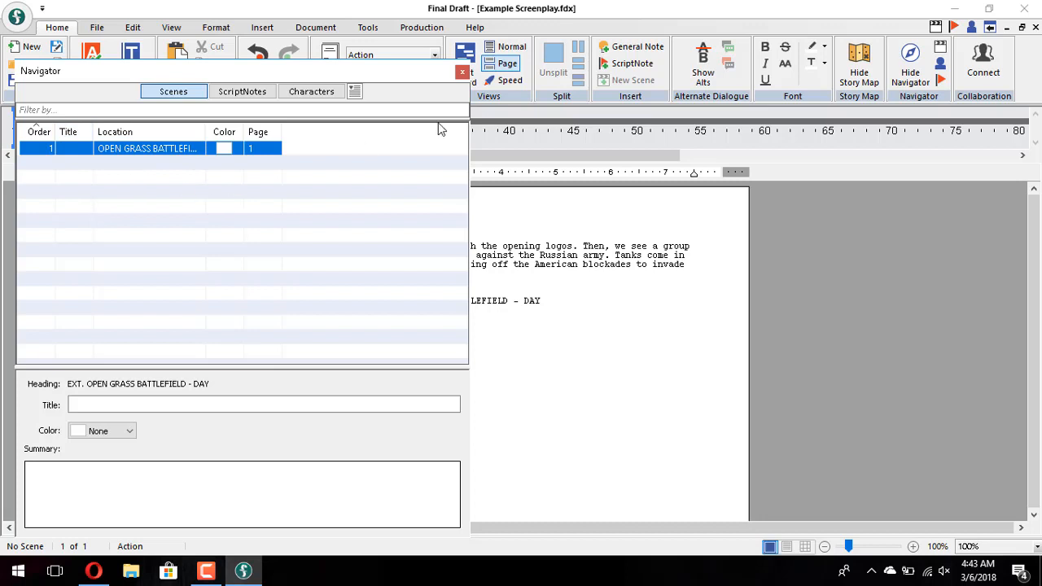
pyautogui.click(311, 92)
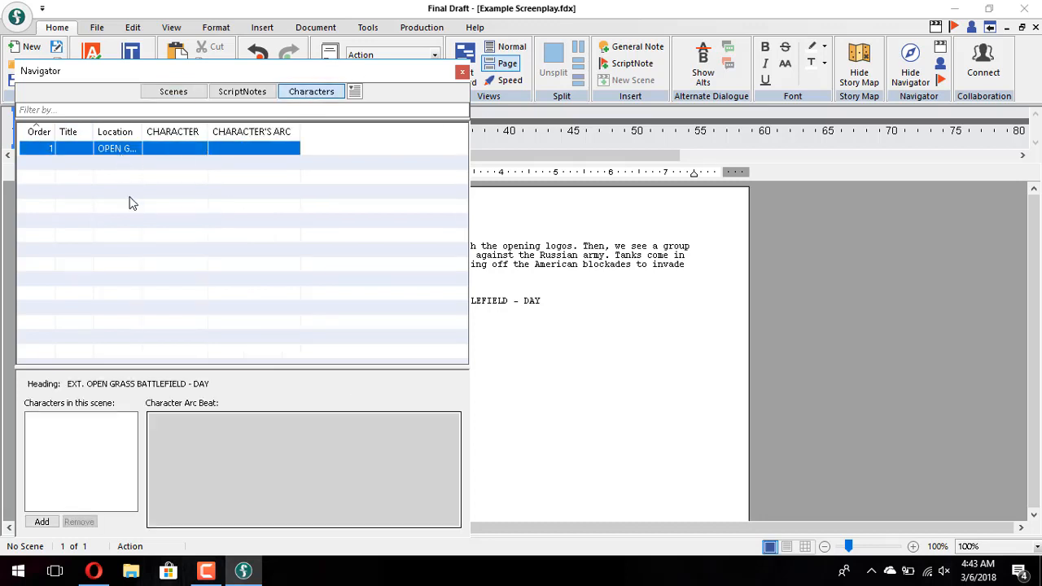
pyautogui.click(101, 453)
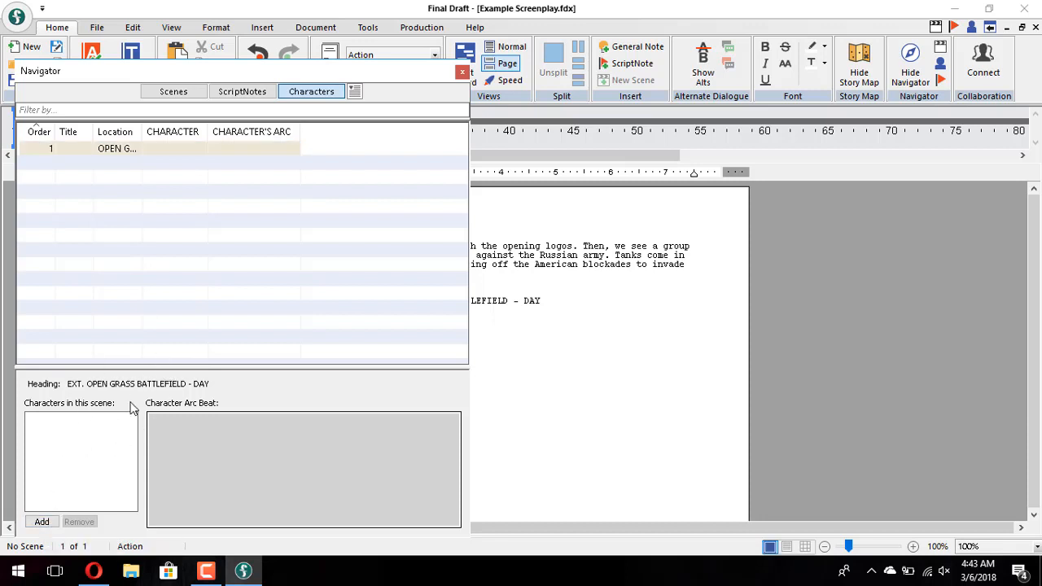
# Step: Add a character named TOMMY VERCETTI to the battlefield scene
pyautogui.click(41, 522)
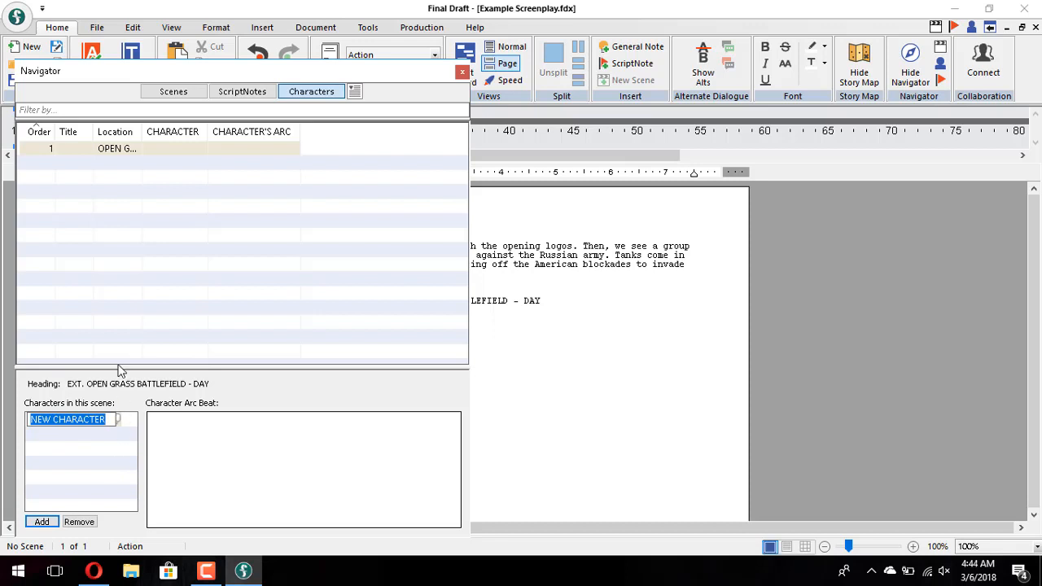
pyautogui.write('Tomy')
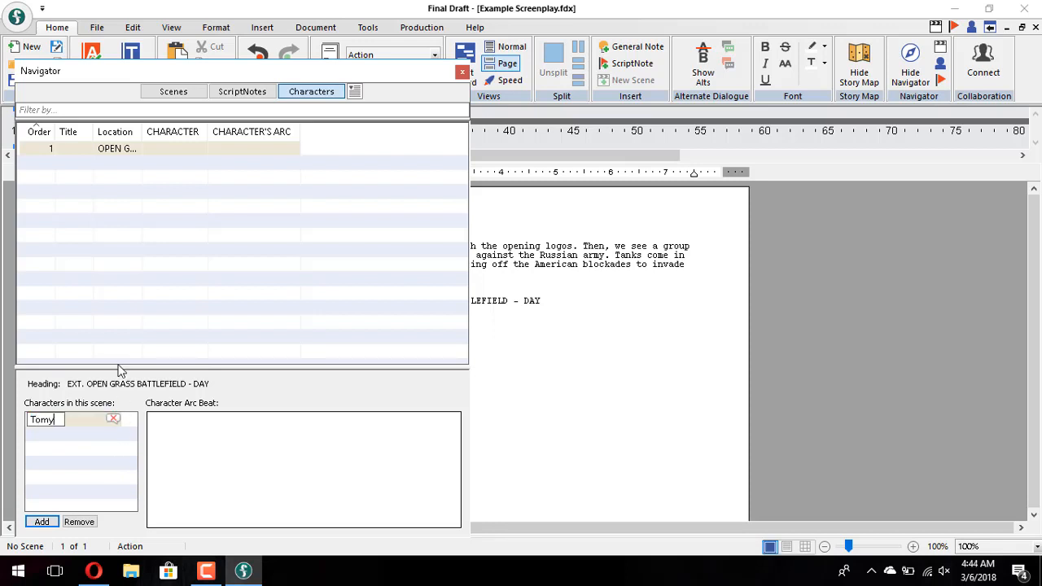
pyautogui.press('BackSpace')
pyautogui.write('my Verce')
pyautogui.write('tti')
pyautogui.press('Return')
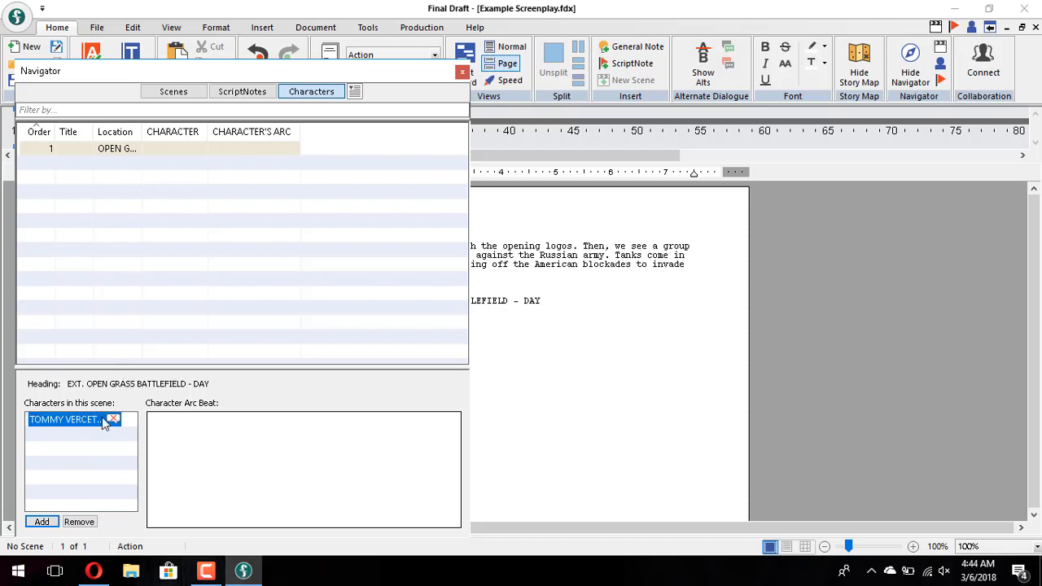
# Step: Add a second character named CLAUDE to the battlefield scene
pyautogui.click(42, 522)
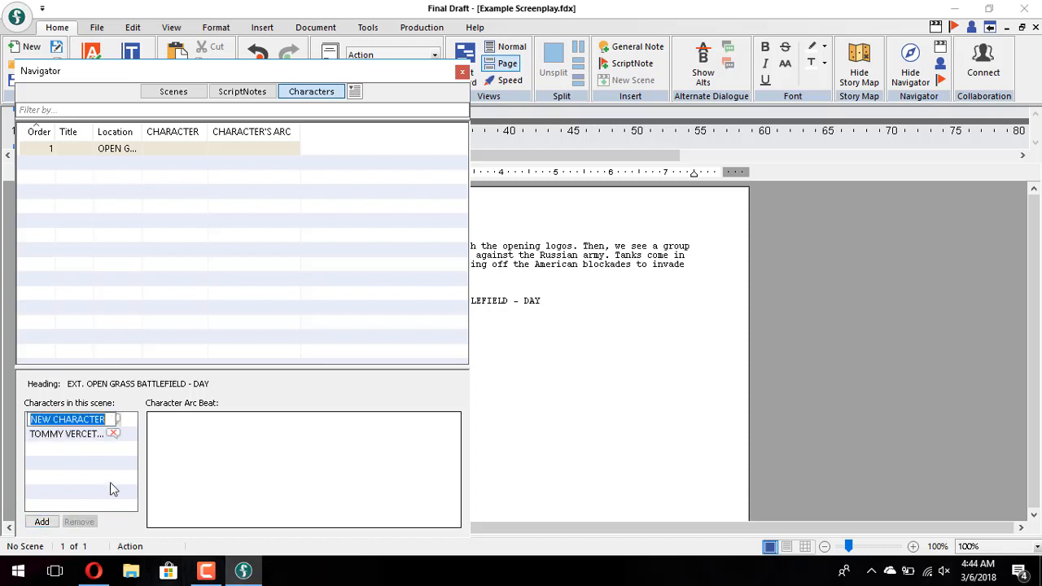
pyautogui.write('Claude')
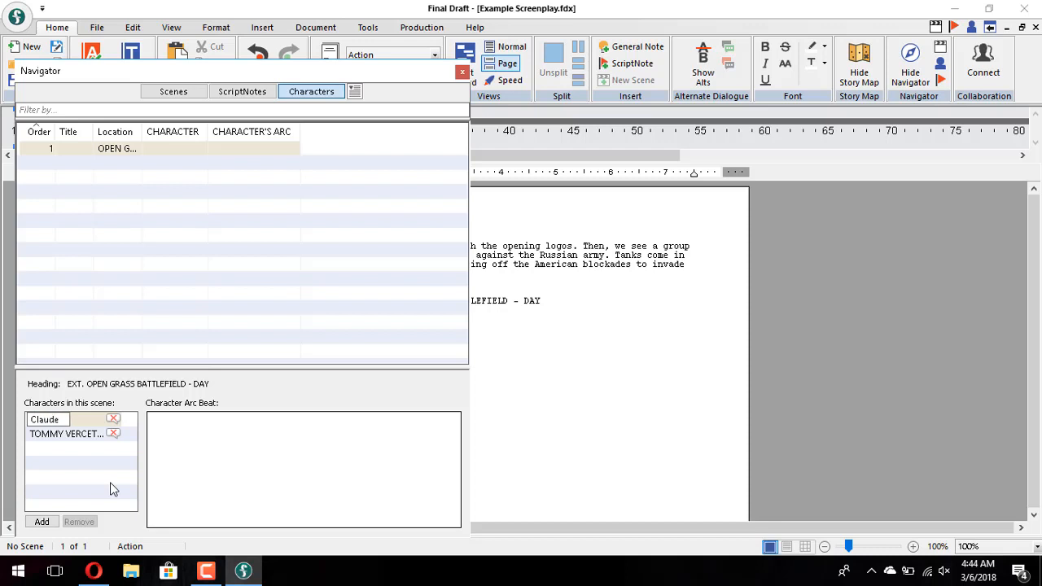
pyautogui.press('Return')
# Step: Add a third character named NIKO BELLEC to the scene and close the Navigator
pyautogui.click(41, 522)
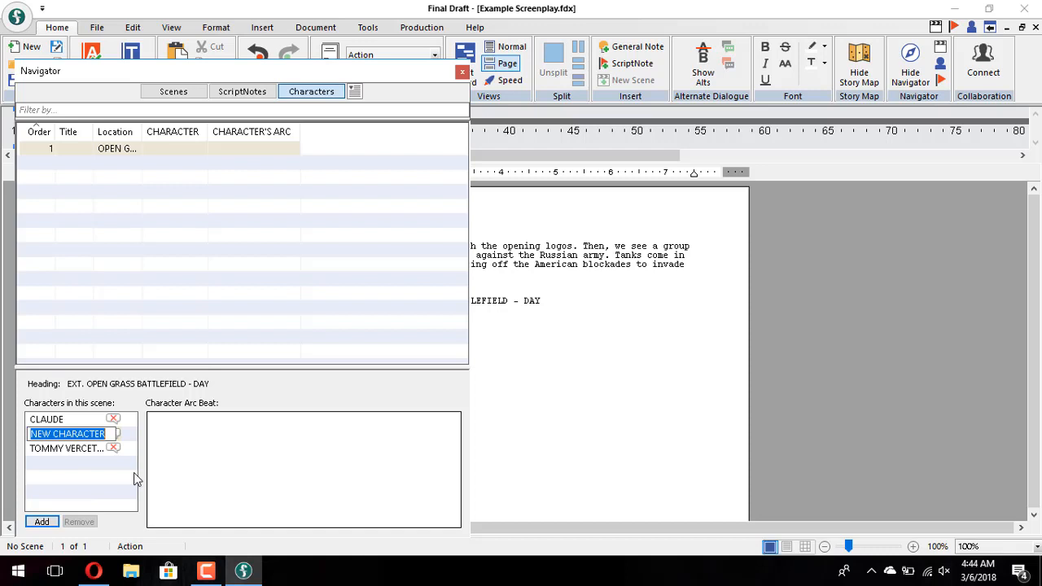
pyautogui.write('Niko ')
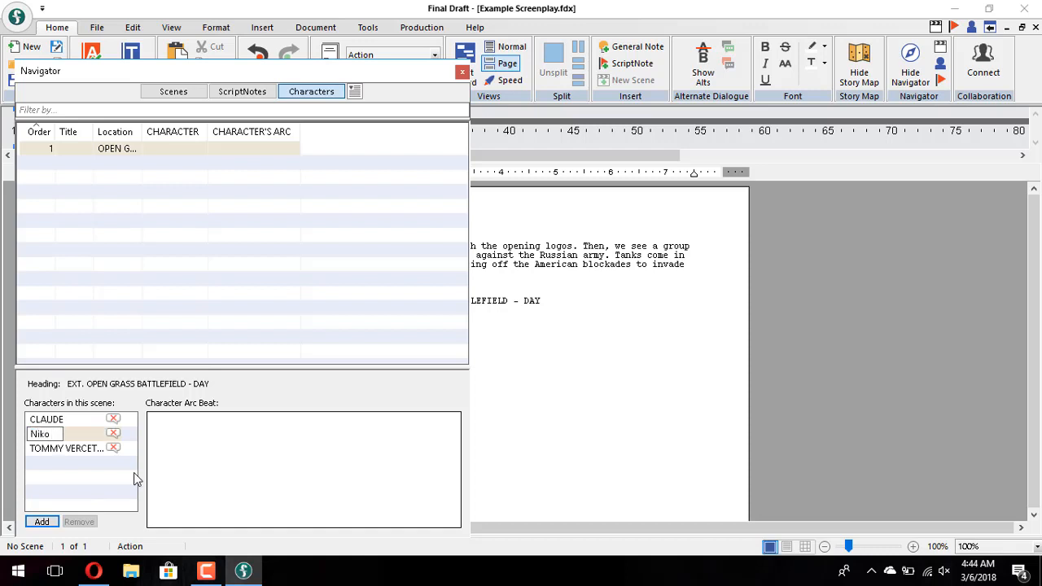
pyautogui.write('bellac')
pyautogui.press('BackSpace')
pyautogui.press('BackSpace')
pyautogui.press('BackSpace')
pyautogui.press('BackSpace')
pyautogui.press('BackSpace')
pyautogui.press('BackSpace')
pyautogui.write('Bellac')
pyautogui.press('Return')
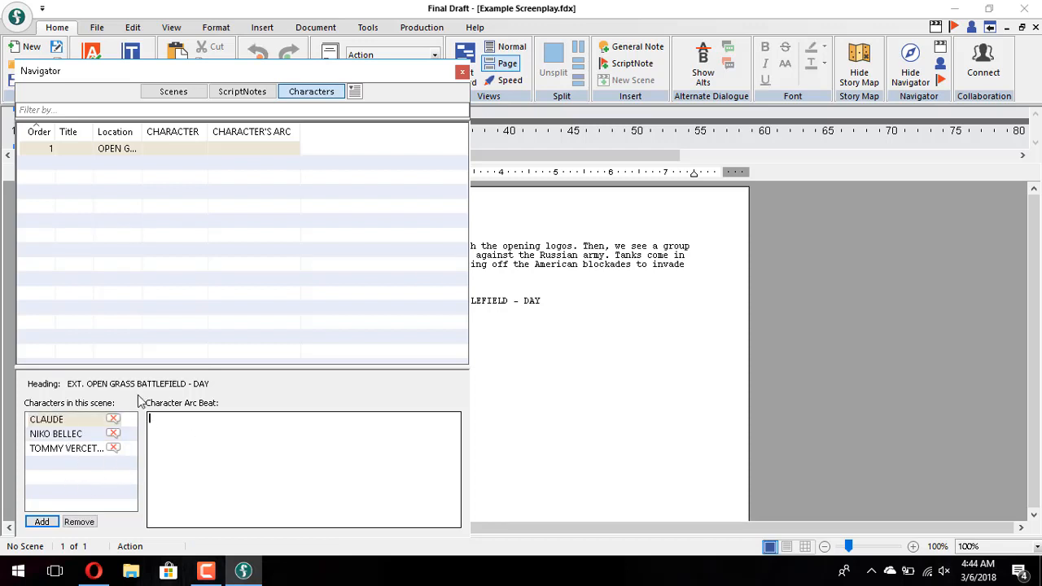
pyautogui.click(462, 73)
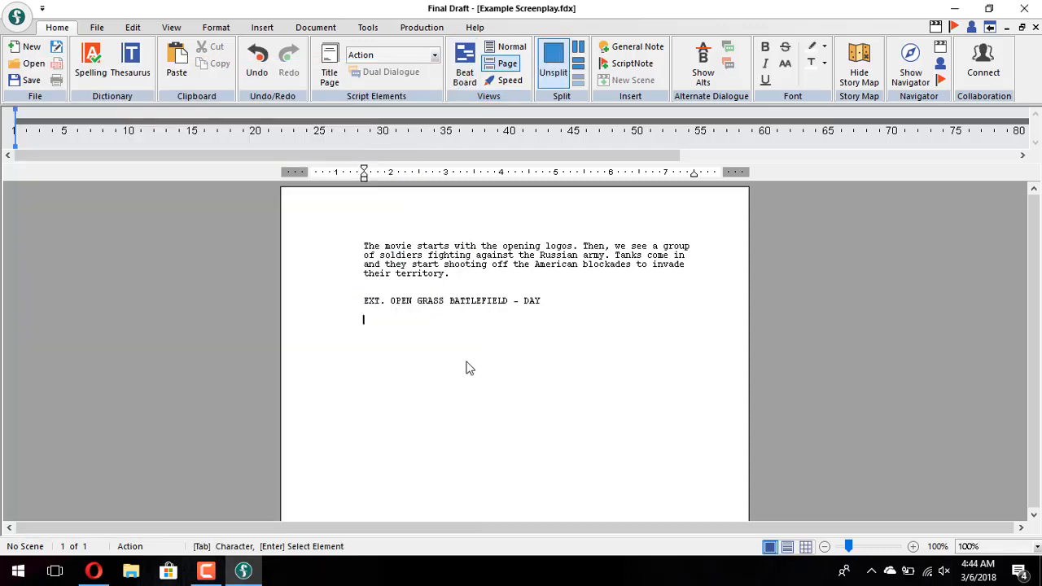
# Step: Write "We see TOMMY VERCETTI, CLAUDE" as Action below the scene heading and have the spell checker learn VERCETTI
pyautogui.click(432, 54)
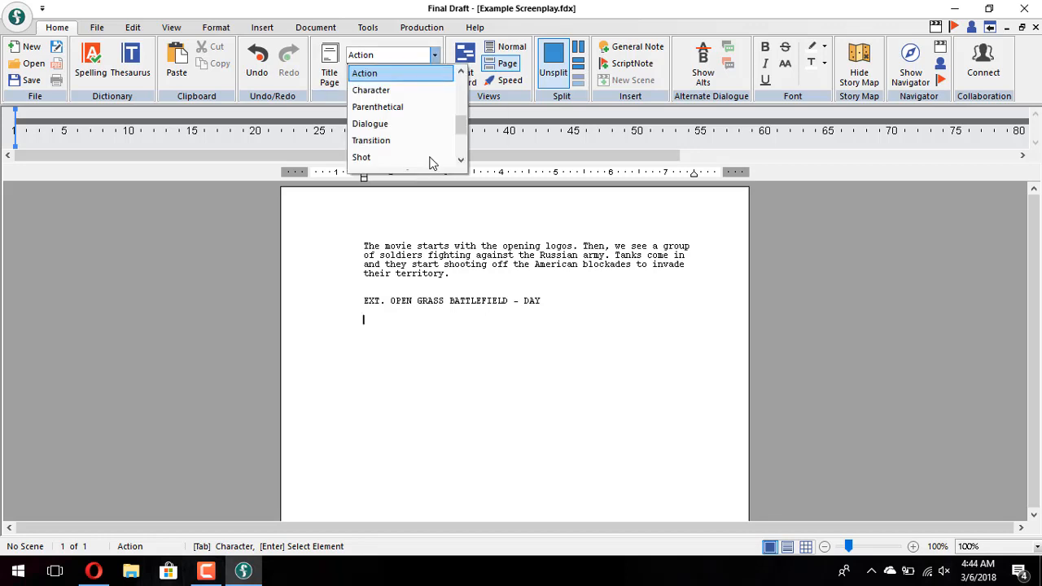
pyautogui.click(430, 55)
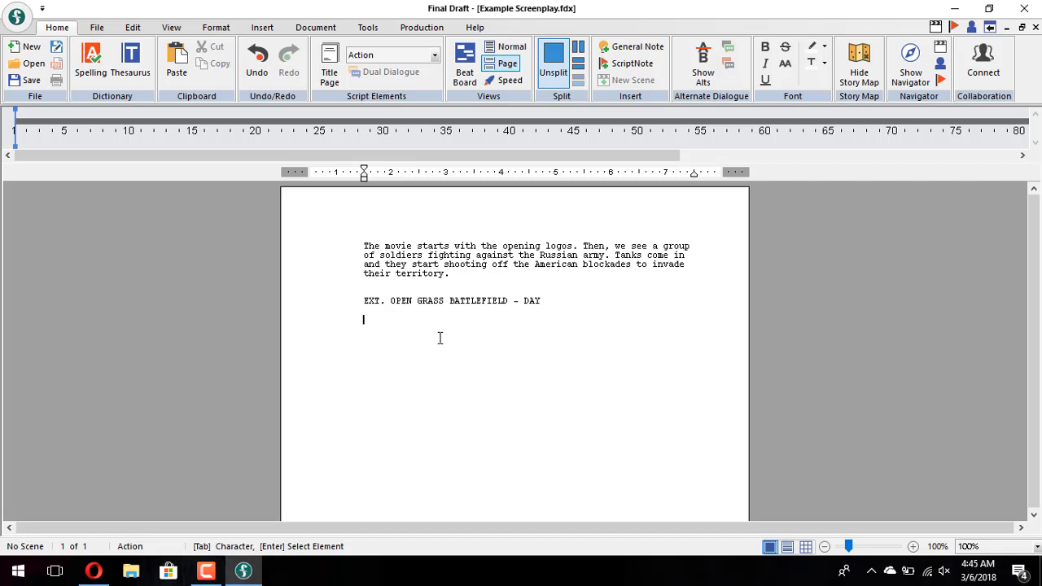
pyautogui.write('We ')
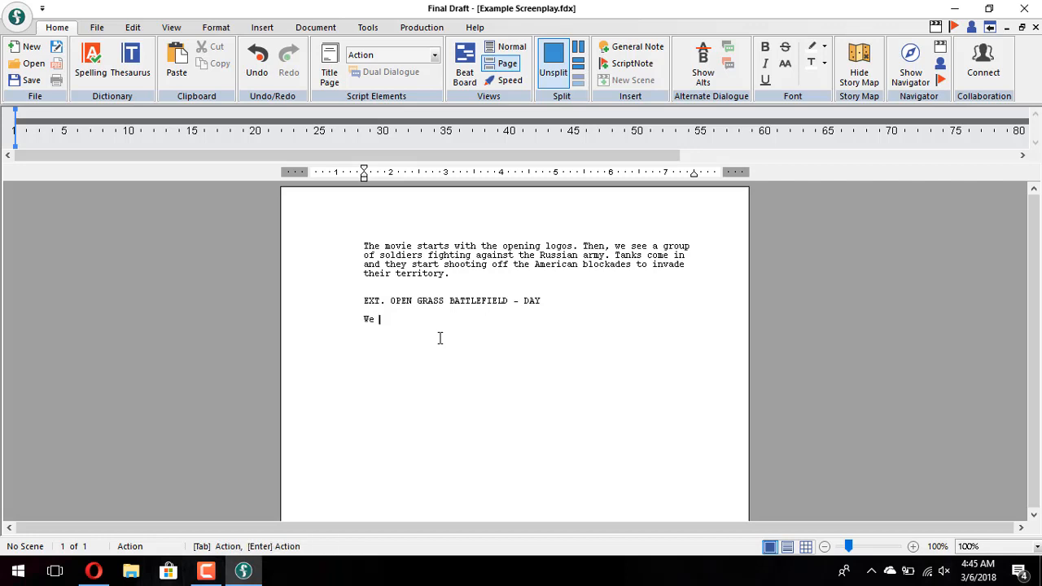
pyautogui.write('see TOMMY VERCETTI, CLAUDE')
pyautogui.rightClick(458, 320)
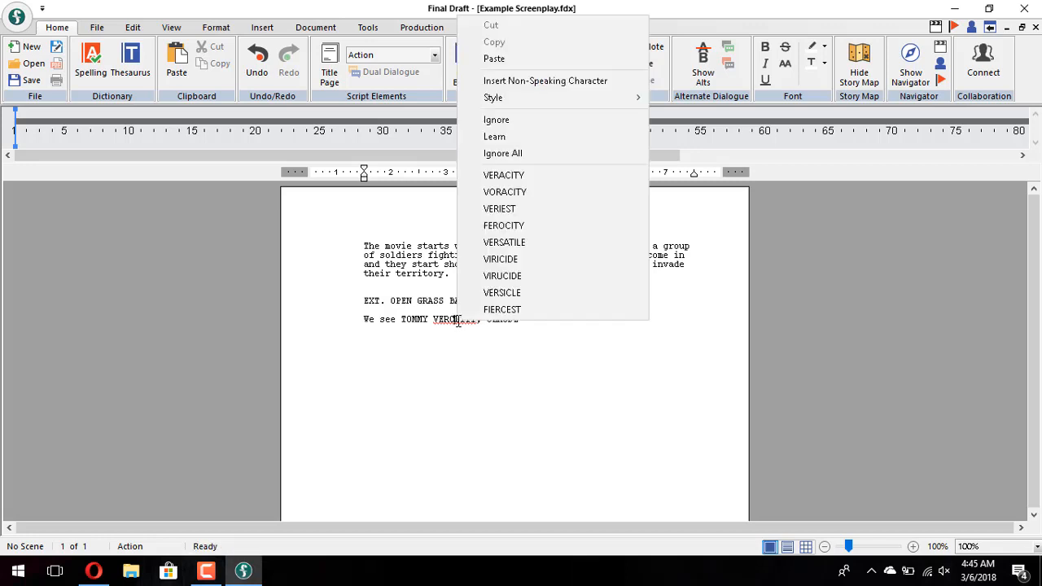
pyautogui.click(530, 138)
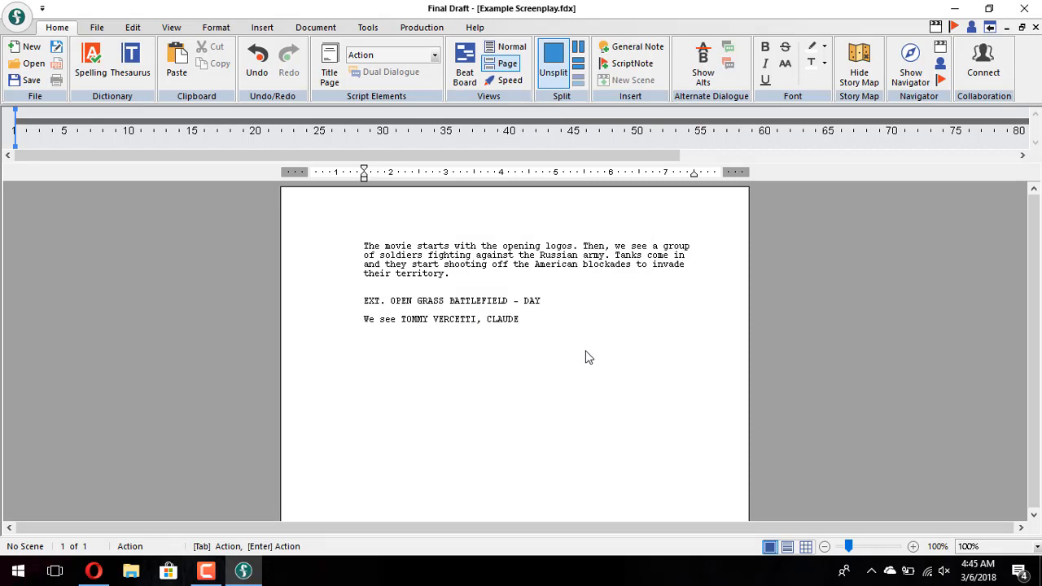
# Step: Append ", and NIKO BELLEC hiding inside of a cabin trying to heal their wounds. At the same time, they are restocking on ammo before they engage in combat."
pyautogui.write(',')
pyautogui.press('BackSpace')
pyautogui.press('BackSpace')
pyautogui.write(', and')
pyautogui.write('NIKO BELLEC hiding inside')
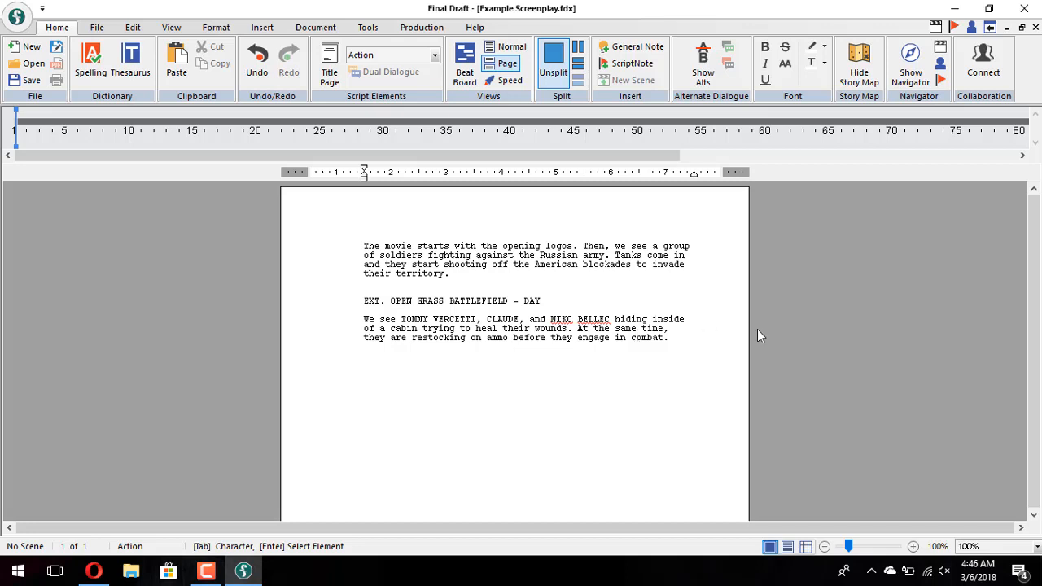
# Step: Start a new Action line below the paragraph about the cabin and look through its Elements list
pyautogui.press('Return')
pyautogui.press('Up')
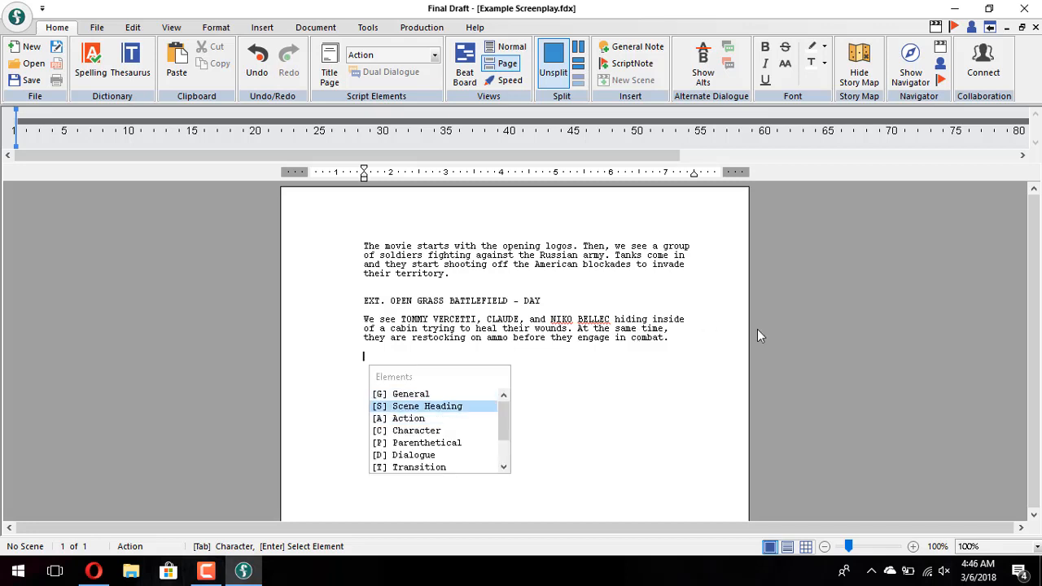
pyautogui.press('Down')
pyautogui.press('Down')
pyautogui.press('Up')
pyautogui.press('Up')
pyautogui.click(366, 355)
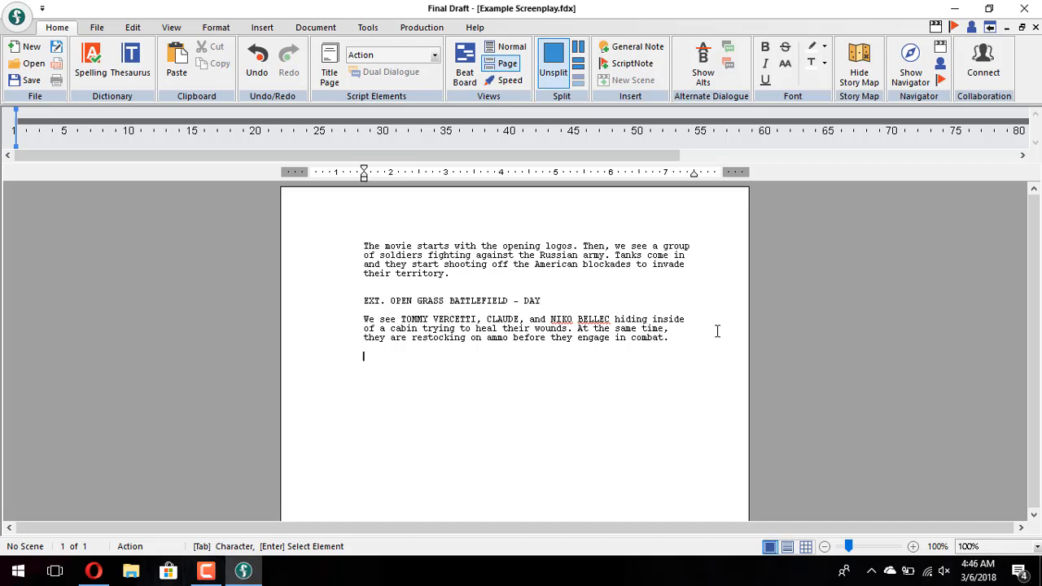
# Step: Turn the new line into a Character element and enter TOMMY VERCETTI as the speaker
pyautogui.press('Tab')
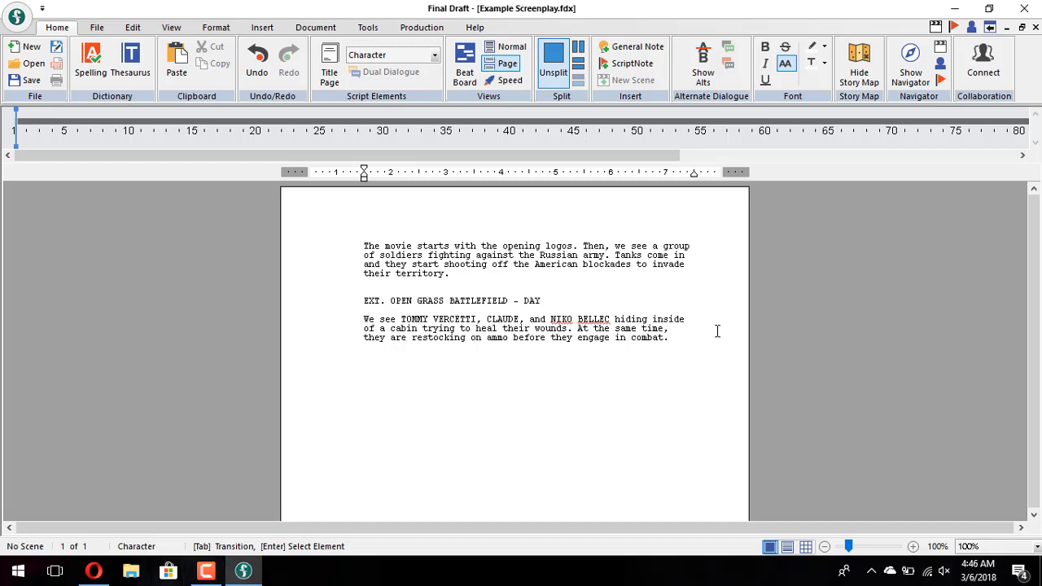
pyautogui.write('T')
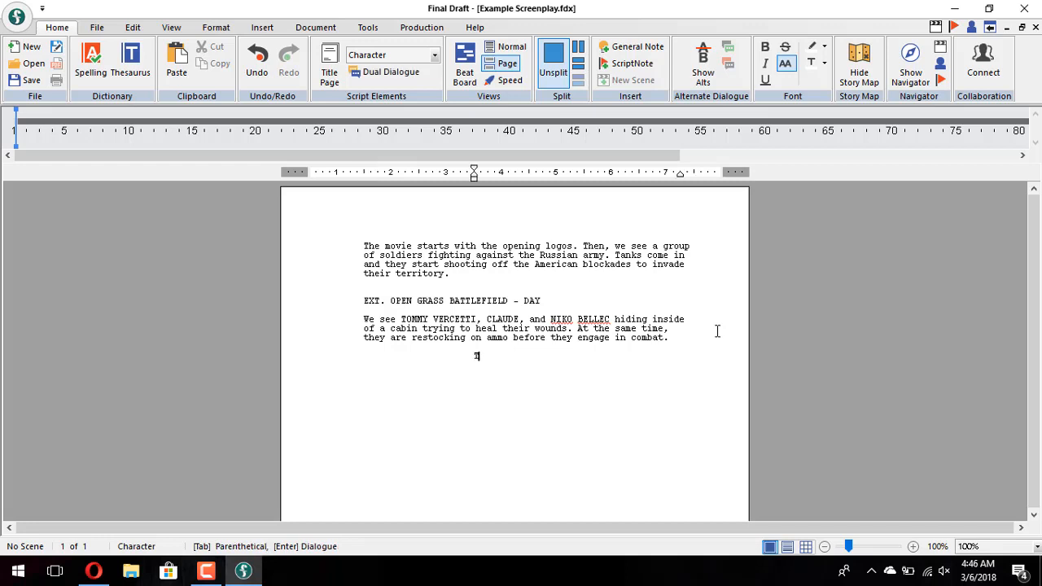
pyautogui.write('OMMY VERCETTI')
pyautogui.press('Return')
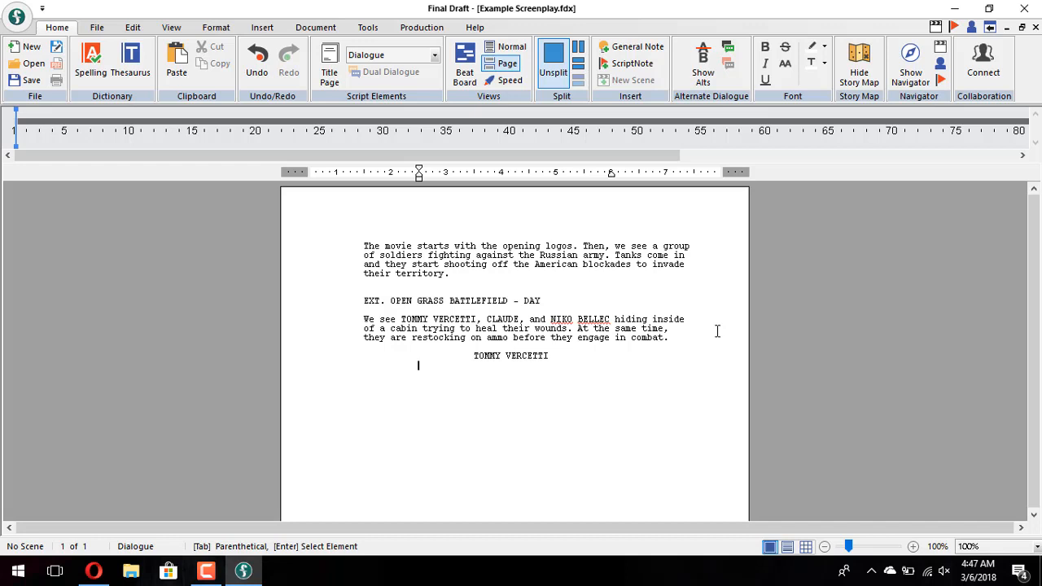
# Step: Write "Here, Claude. Take this needle and inject it" as TOMMY VERCETTI's dialogue
pyautogui.write('Here, Claude?')
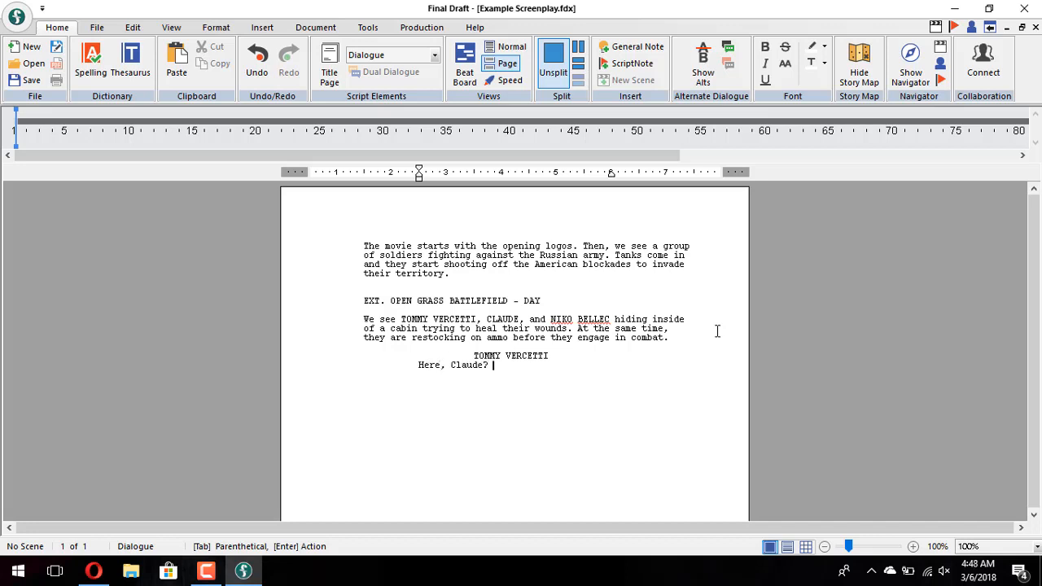
pyautogui.press('BackSpace')
pyautogui.write('.')
pyautogui.write(' Take t')
pyautogui.write('his n')
pyautogui.write('e')
pyautogui.write('edle and i')
pyautogui.write('nject it')
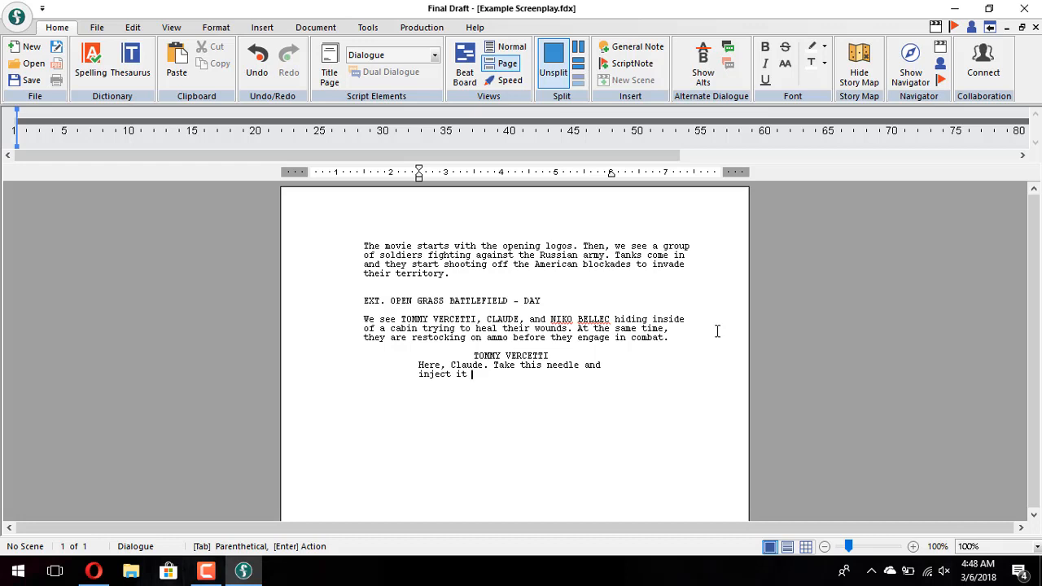
# Step: Complete TOMMY VERCETTI's dialogue with "in your arm but be very careful.", with "very" spelled correctly
pyautogui.write(' in your arm but be veyr careful')
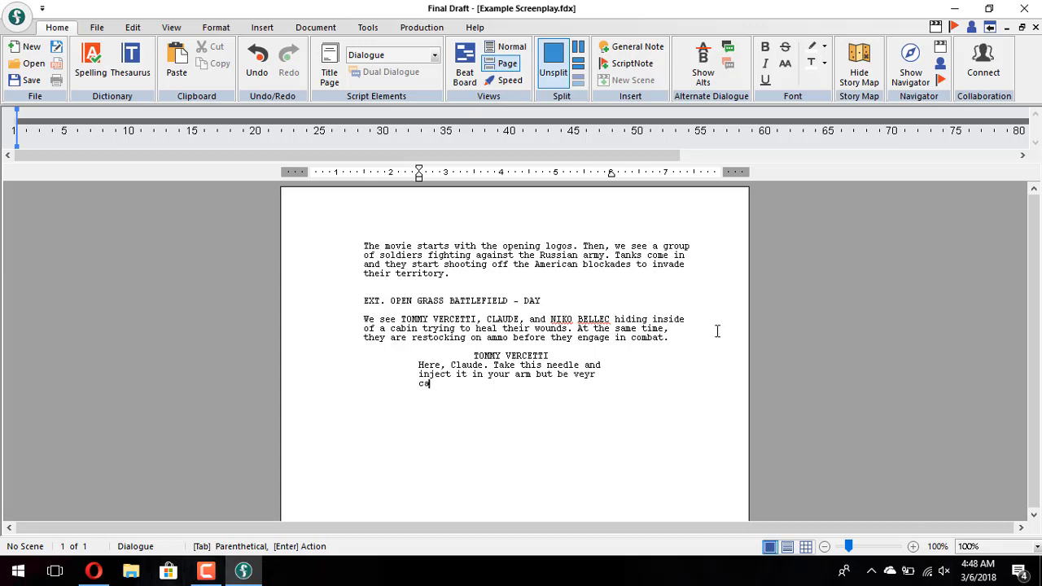
pyautogui.write('l')
pyautogui.press('BackSpace')
pyautogui.write('.')
pyautogui.press('Up')
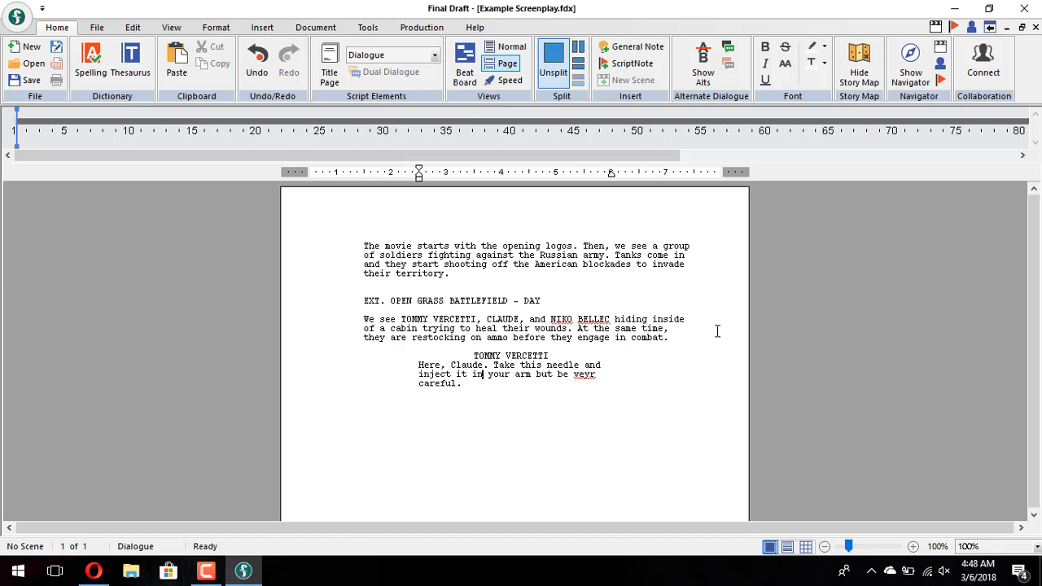
pyautogui.press('Right')
pyautogui.press('BackSpace')
pyautogui.press('Right')
pyautogui.write('y')
pyautogui.press('Down')
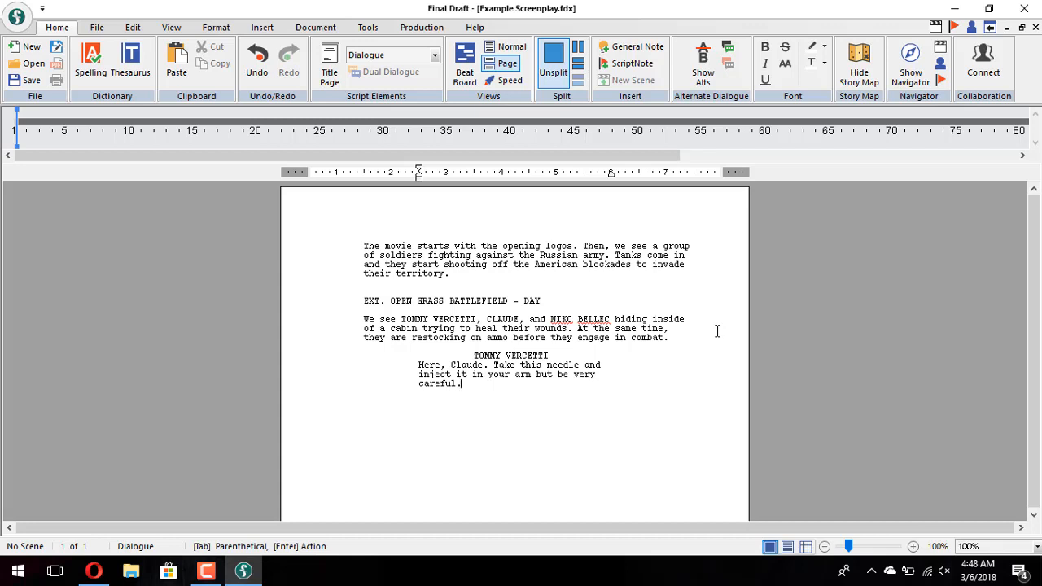
# Step: Start a new Action line below the dialogue with "CLAUDE takes the needle from TOMMY however, he is"
pyautogui.press('Return')
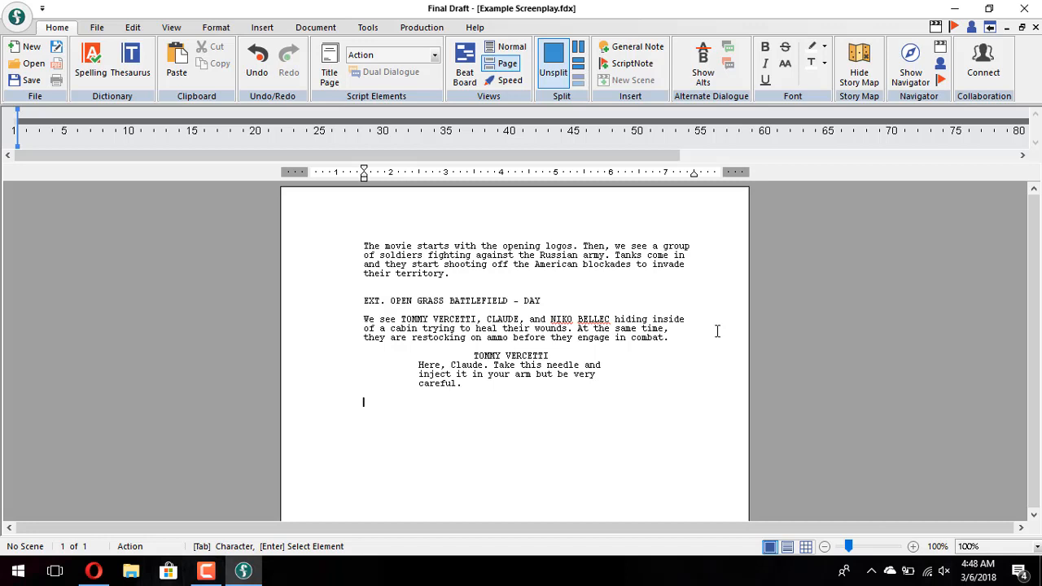
pyautogui.write('CLAUDE ')
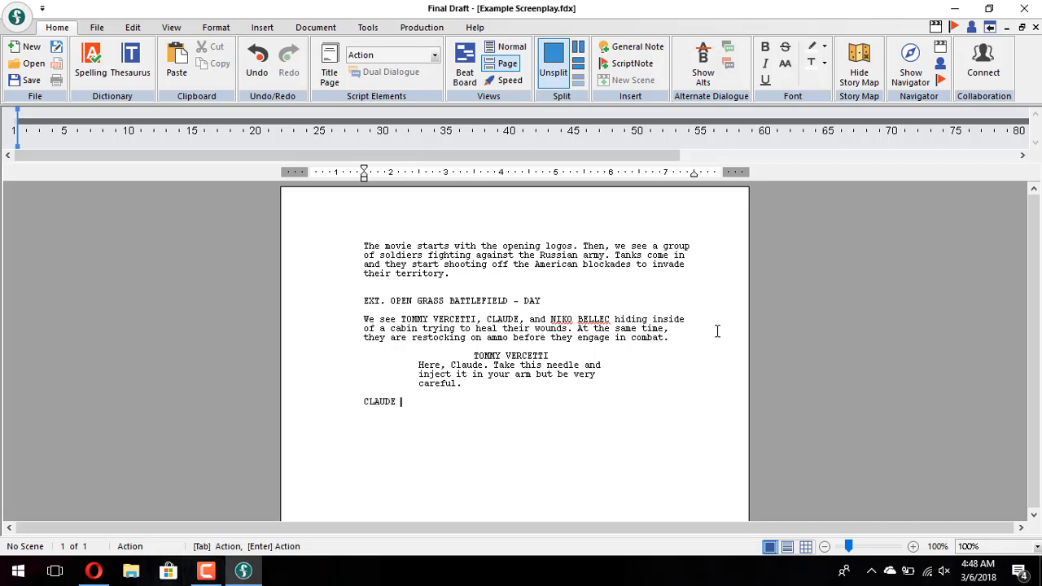
pyautogui.write('takes the needle ffrom')
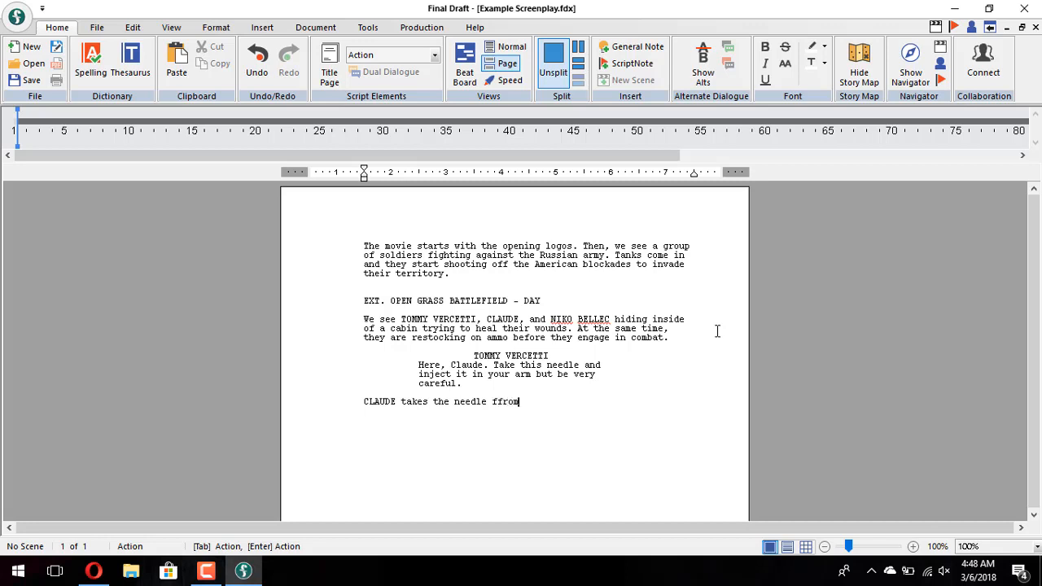
pyautogui.press('BackSpace')
pyautogui.press('BackSpace')
pyautogui.press('BackSpace')
pyautogui.press('BackSpace')
pyautogui.write('rom TOMM')
pyautogui.press('BackSpace')
pyautogui.press('BackSpace')
pyautogui.write('MMY however, he is hesi')
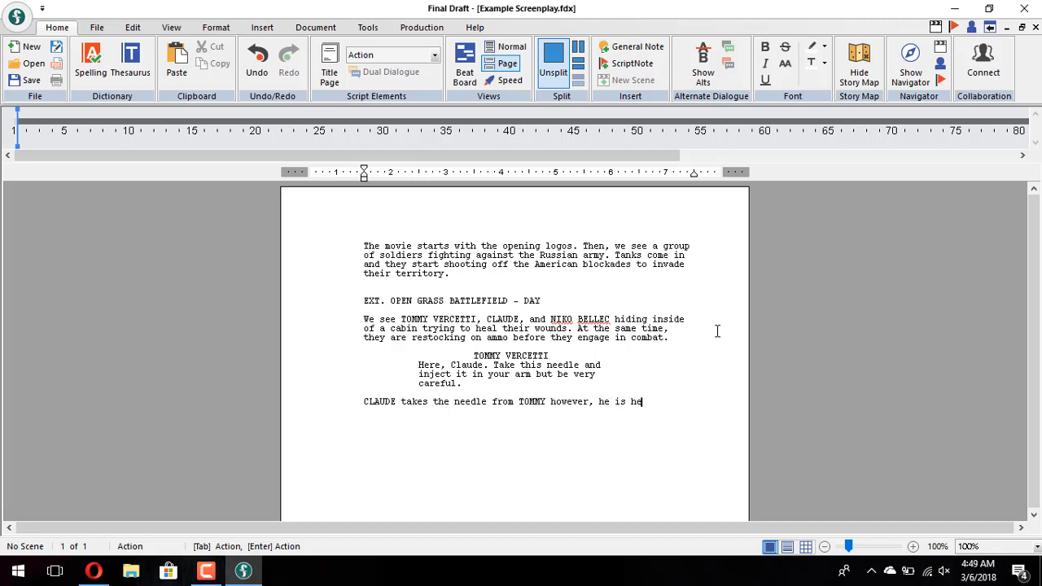
# Step: Add "hesistating" to the Action line and have the spell checker learn the word
pyautogui.press('BackSpace')
pyautogui.write('a')
pyautogui.press('BackSpace')
pyautogui.write('istant')
pyautogui.press('BackSpace')
pyautogui.press('BackSpace')
pyautogui.press('BackSpace')
pyautogui.write('ting')
pyautogui.rightClick(652, 405)
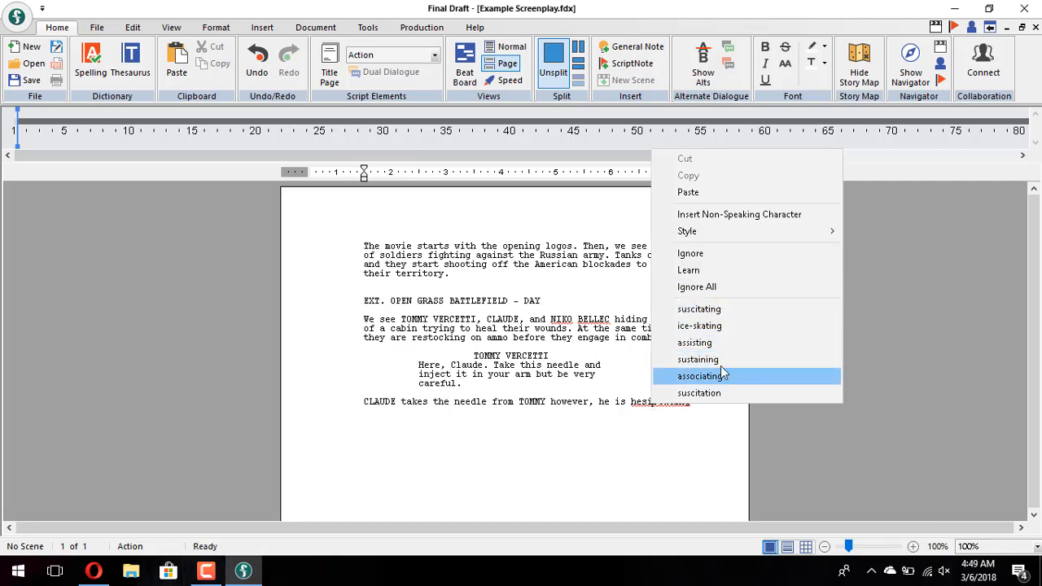
pyautogui.click(730, 274)
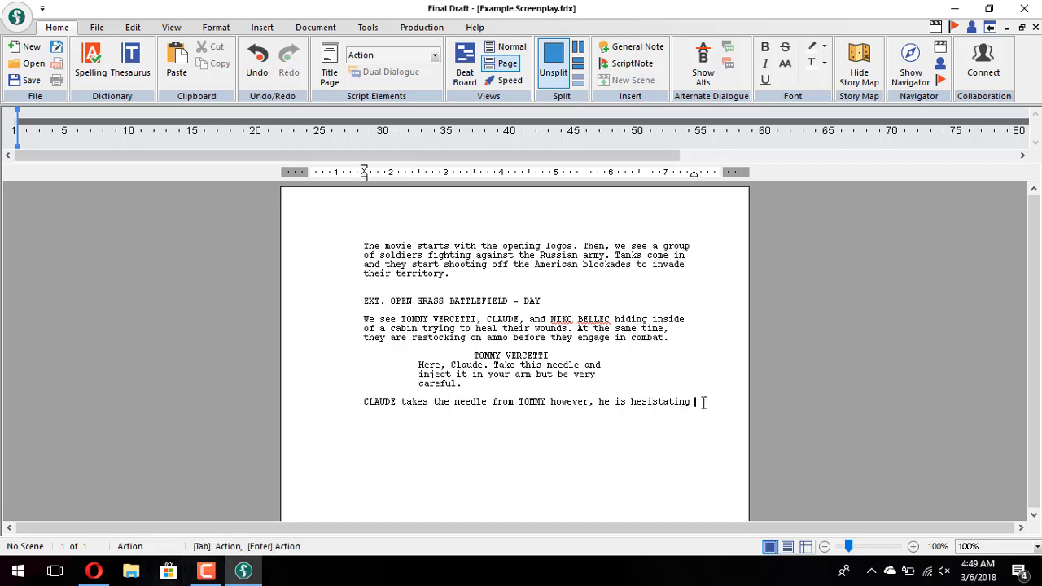
# Step: Correct "hesistating" to "hesitating" and finish the Action sentence with "on injecting himself with it."
pyautogui.press('Left')
pyautogui.press('Left')
pyautogui.press('Left')
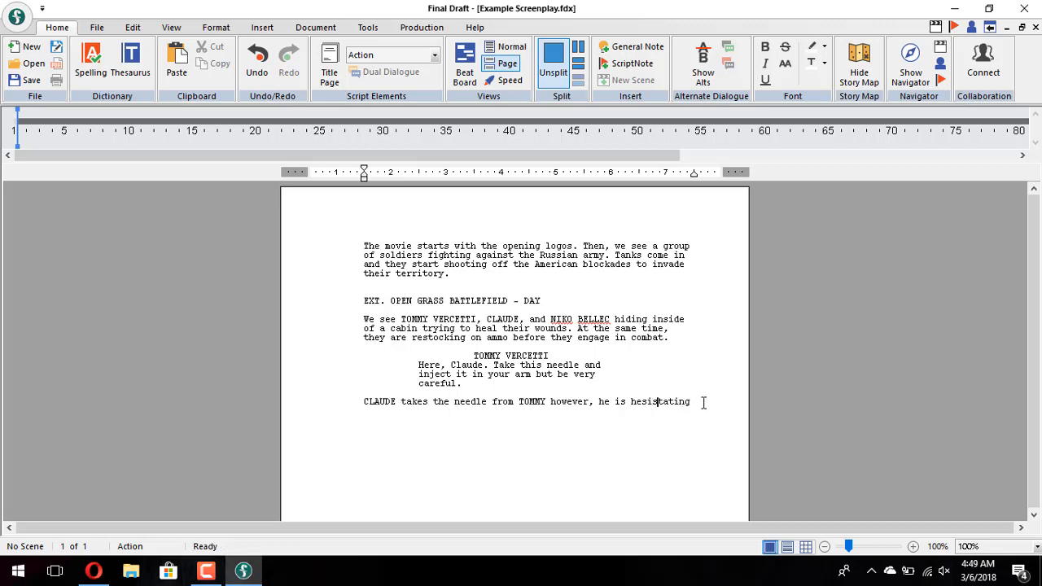
pyautogui.press('BackSpace')
pyautogui.press('End')
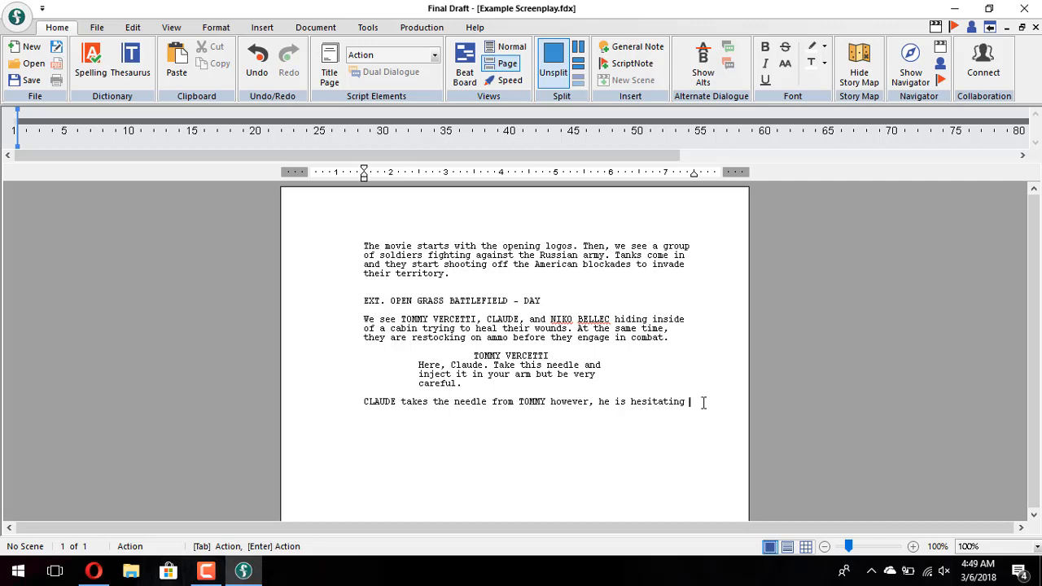
pyautogui.write('on injecting himself with it.')
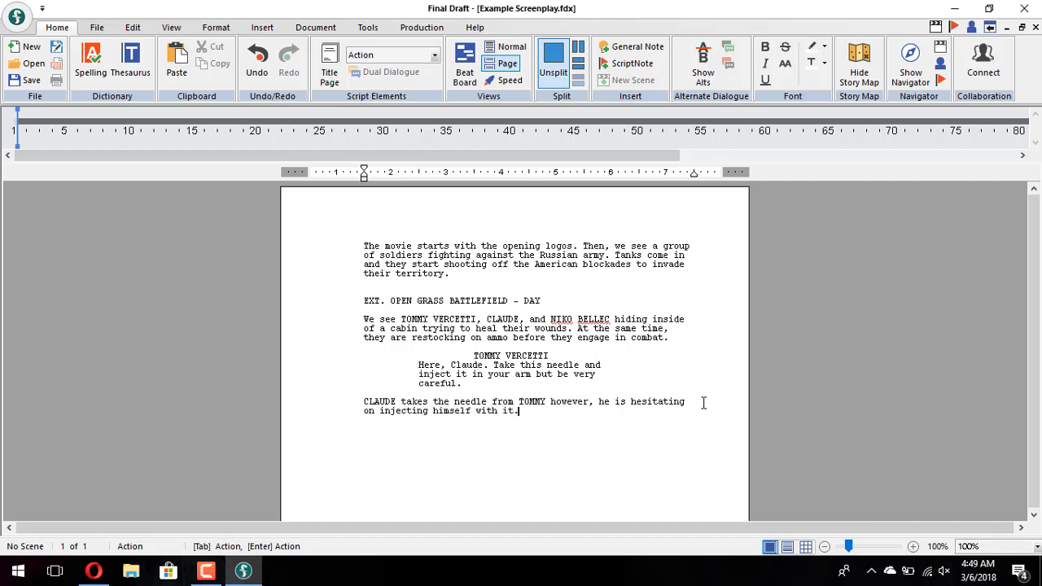
# Step: Add CLAUDE as the speaking Character below the Action and begin the dialogue with "I can't do it"
pyautogui.press('Return')
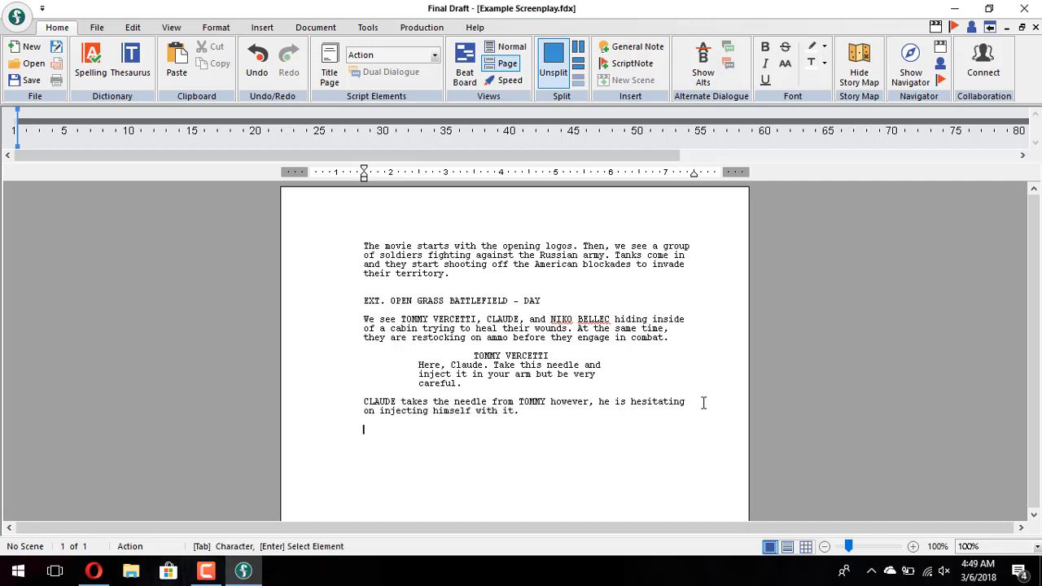
pyautogui.press('Tab')
pyautogui.write('CLAUDE')
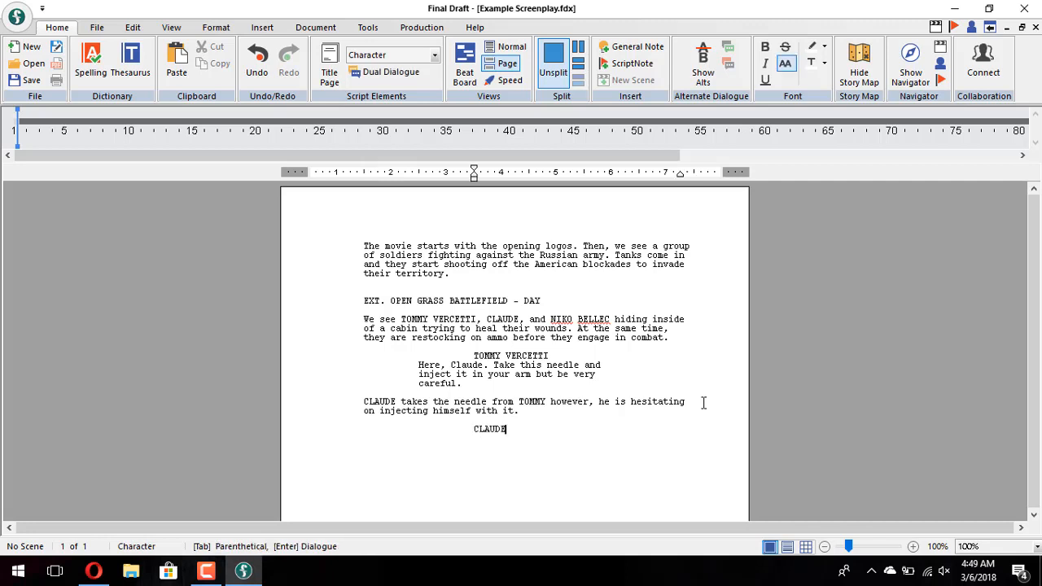
pyautogui.press('Return')
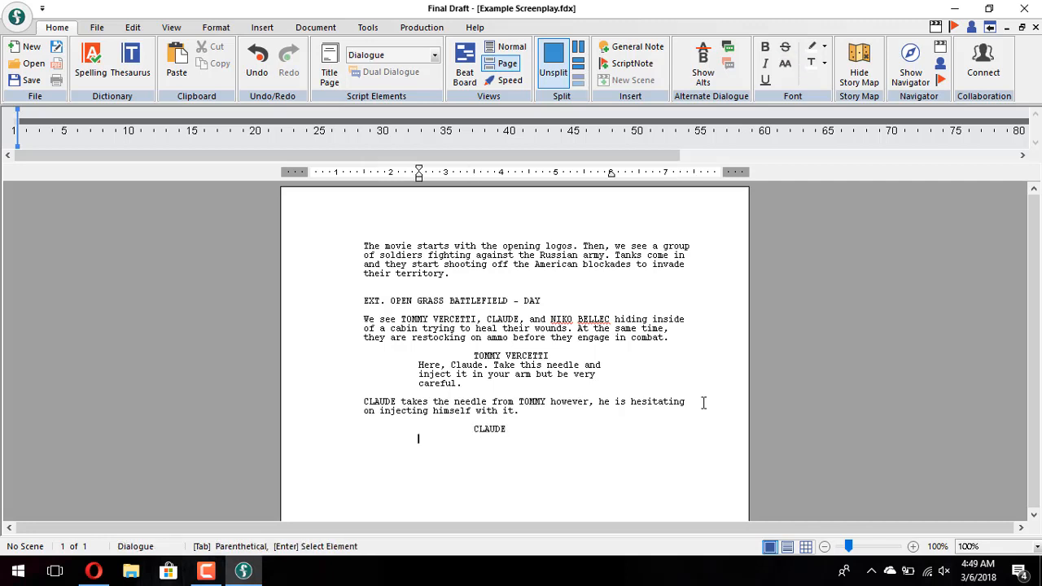
pyautogui.scroll(-1, 703, 402)
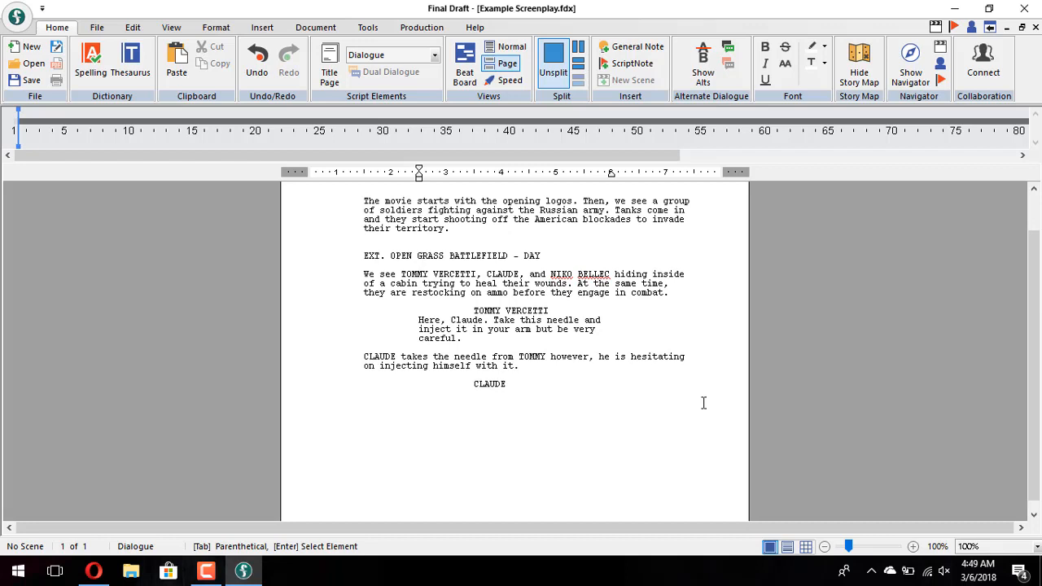
pyautogui.write("I can't do it")
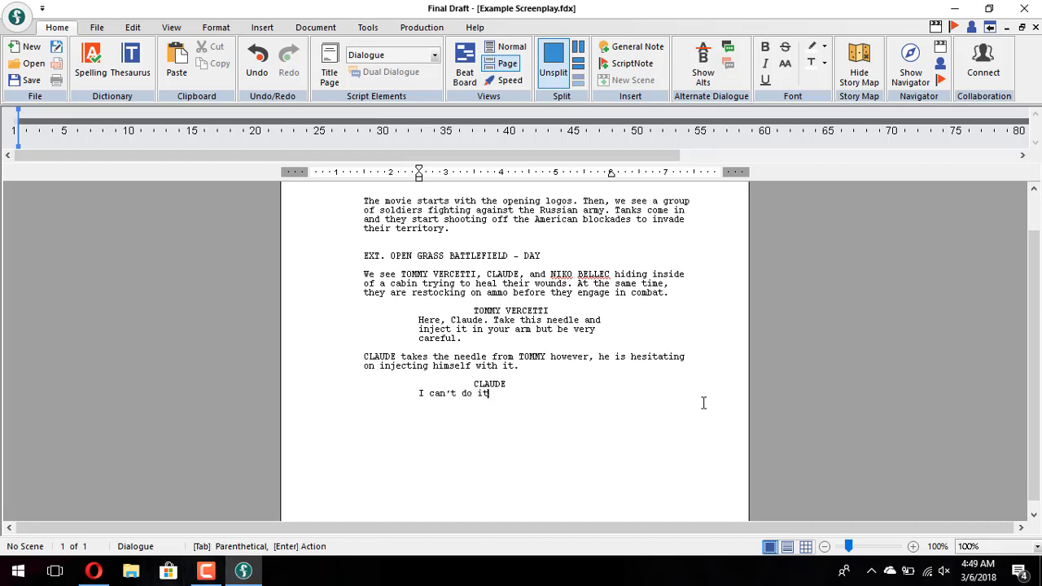
# Step: Append ". I'm too sqeamish" to CLAUDE's dialogue and look through the spelling suggestions for the misspelled word
pyautogui.write(". I'm too sqeam")
pyautogui.press('BackSpace')
pyautogui.press('BackSpace')
pyautogui.press('BackSpace')
pyautogui.write('eamish')
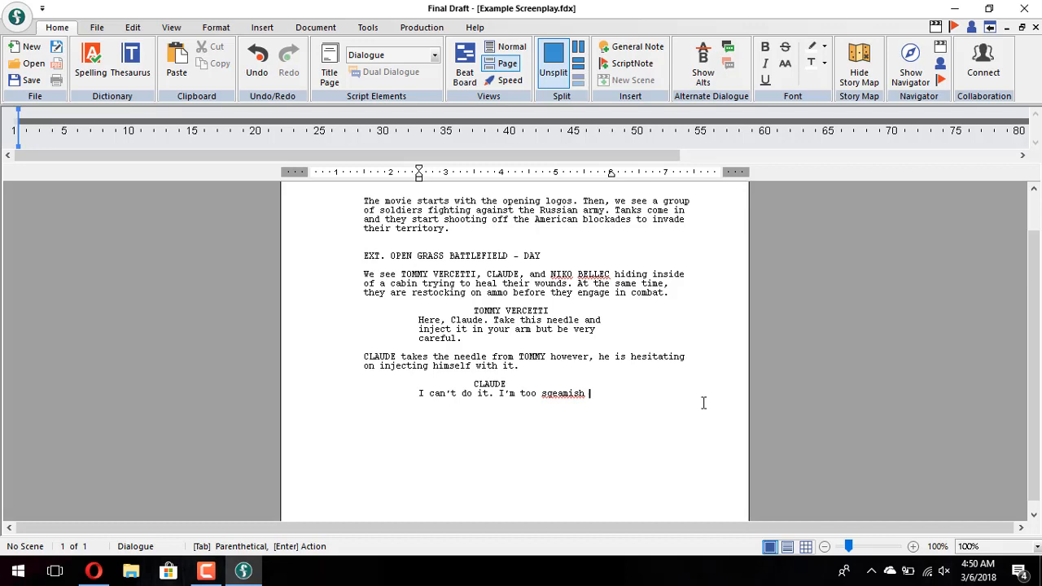
pyautogui.rightClick(568, 394)
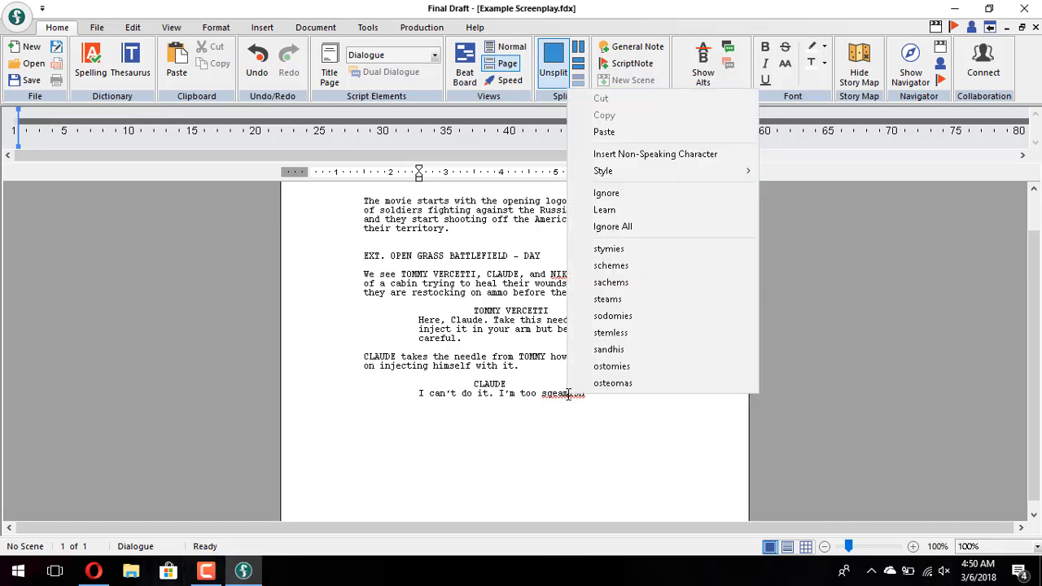
pyautogui.click(538, 375)
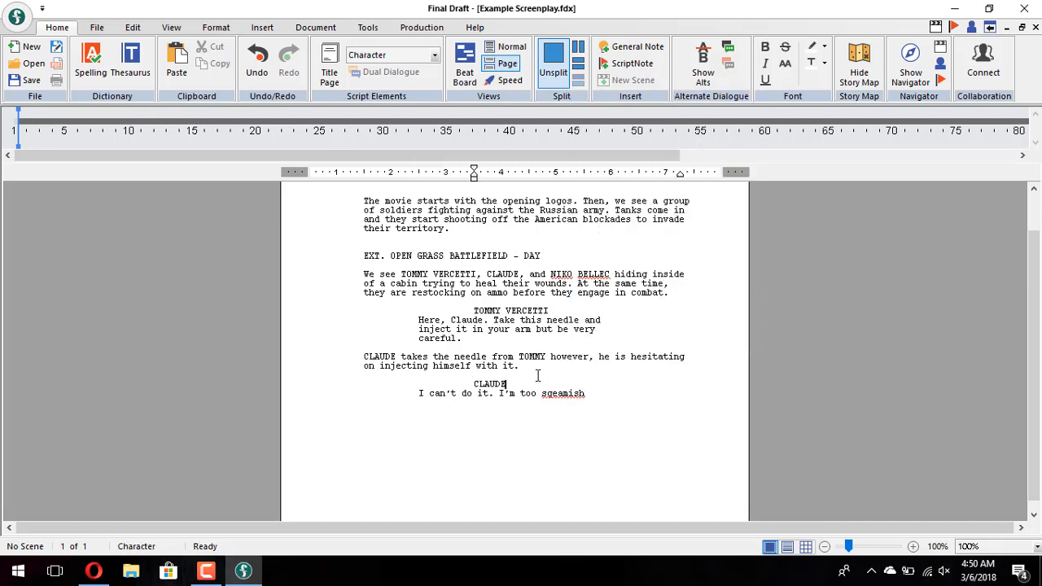
# Step: Replace "too sqeamish" in CLAUDE's dialogue with "scared that I might hurt myself. Niko. I want you to"
pyautogui.moveTo(589, 394); pyautogui.dragTo(544, 395)
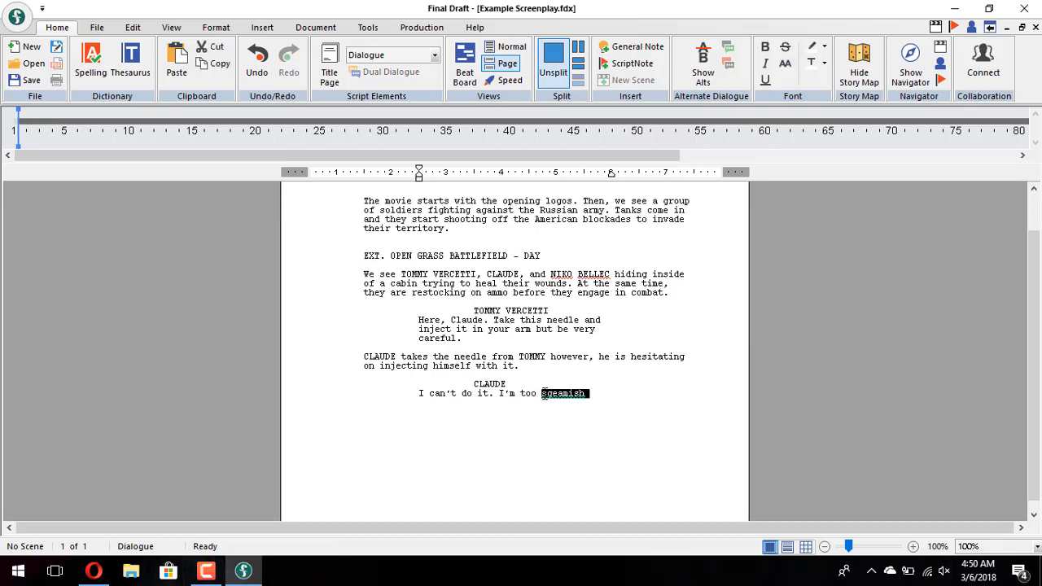
pyautogui.press('BackSpace')
pyautogui.press('BackSpace')
pyautogui.press('BackSpace')
pyautogui.press('BackSpace')
pyautogui.press('BackSpace')
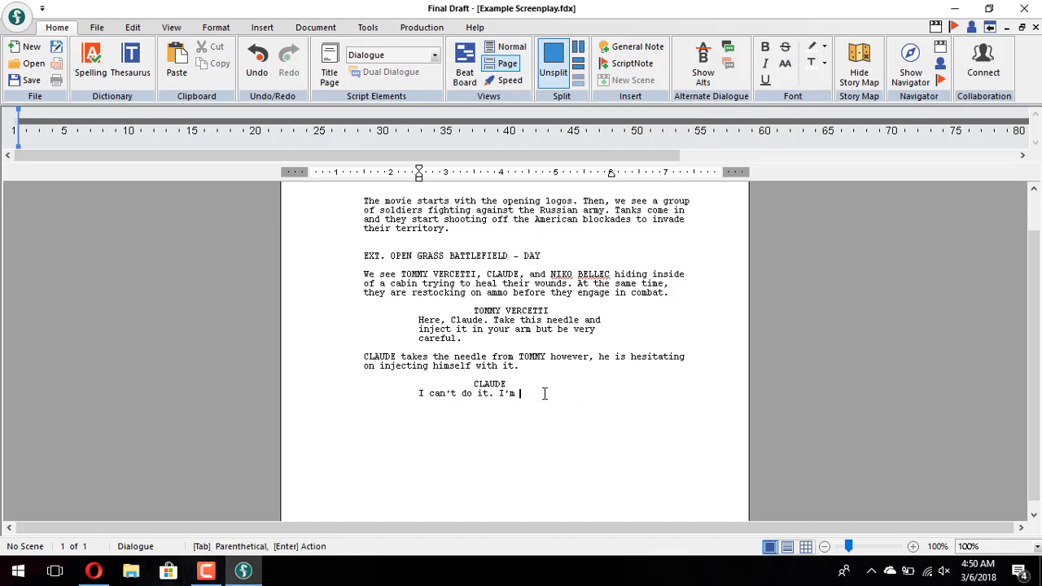
pyautogui.write('scared that')
pyautogui.press('BackSpace')
pyautogui.press('BackSpace')
pyautogui.press('BackSpace')
pyautogui.press('BackSpace')
pyautogui.write('that I might hurt myself. Niko. I want you to ')
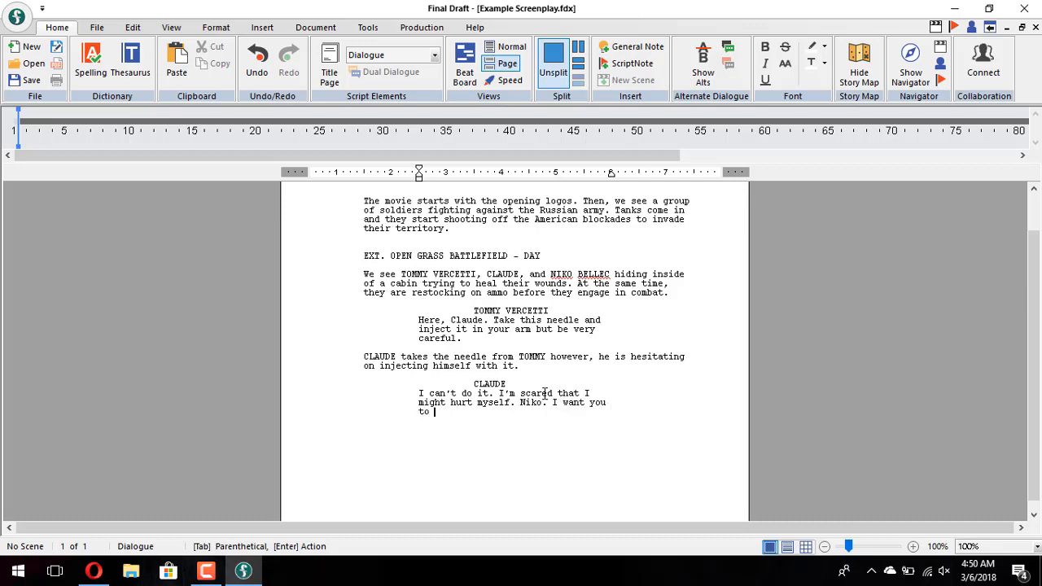
# Step: Finish CLAUDE's dialogue with "inject me with it." and start a new line below it
pyautogui.write('inject me with h')
pyautogui.press('BackSpace')
pyautogui.write('it.')
pyautogui.press('Return')
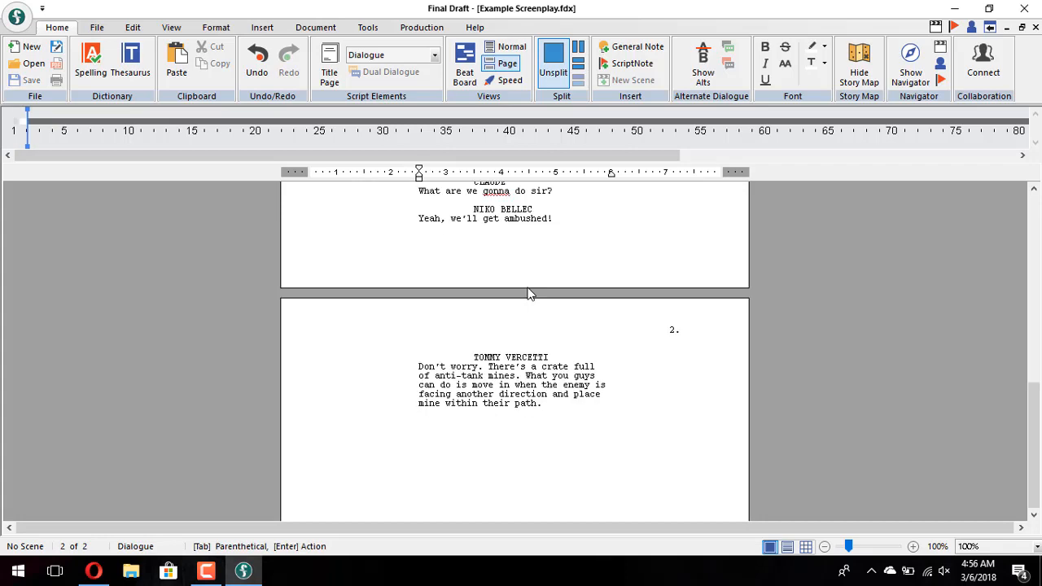
# Step: Review the script from its first page, checking the element type of the action, scene heading, character and dialogue lines
pyautogui.scroll(7, 527, 293)
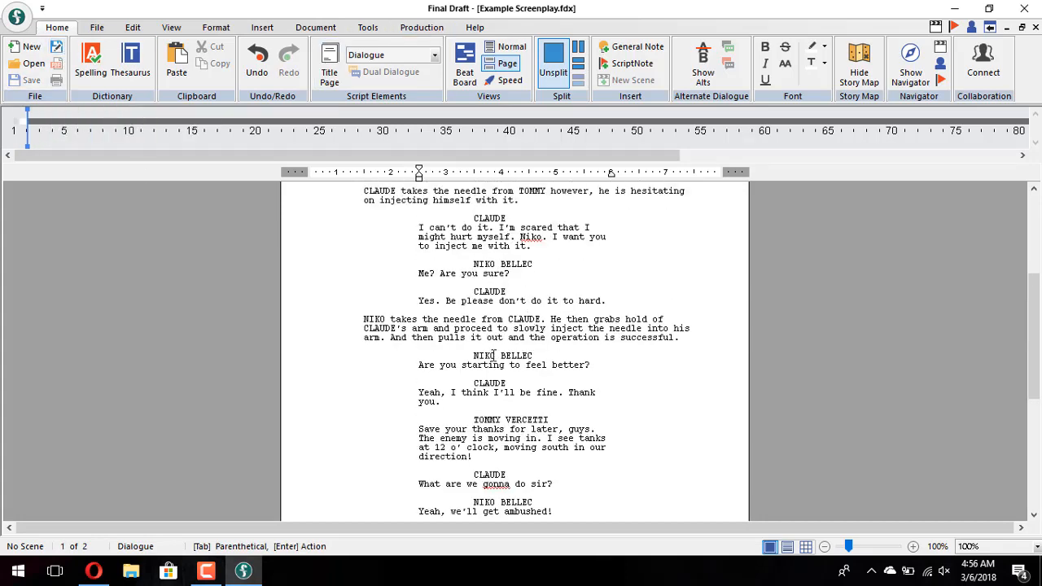
pyautogui.scroll(3, 542, 362)
pyautogui.scroll(2, 543, 362)
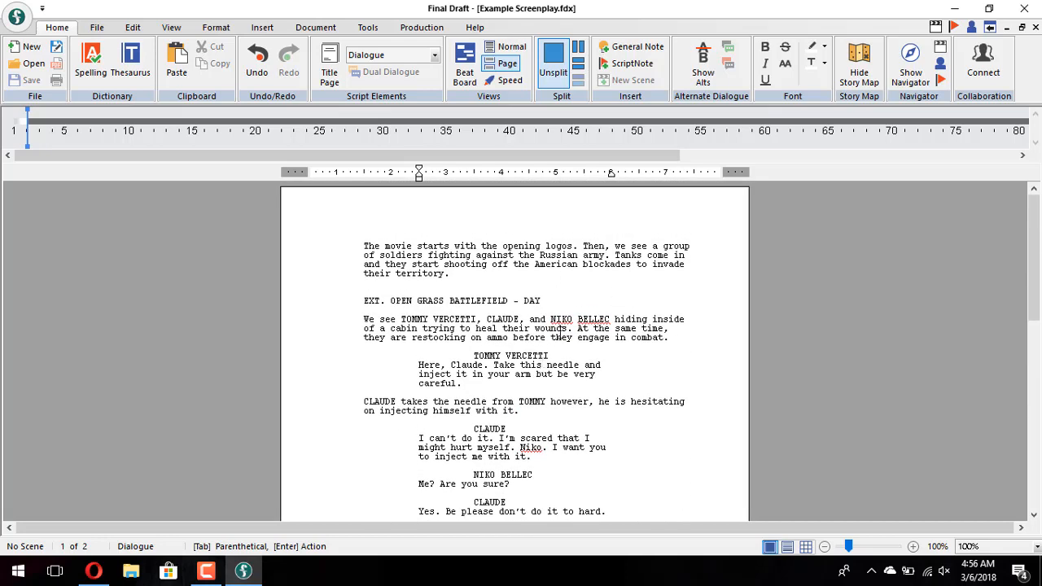
pyautogui.click(434, 257)
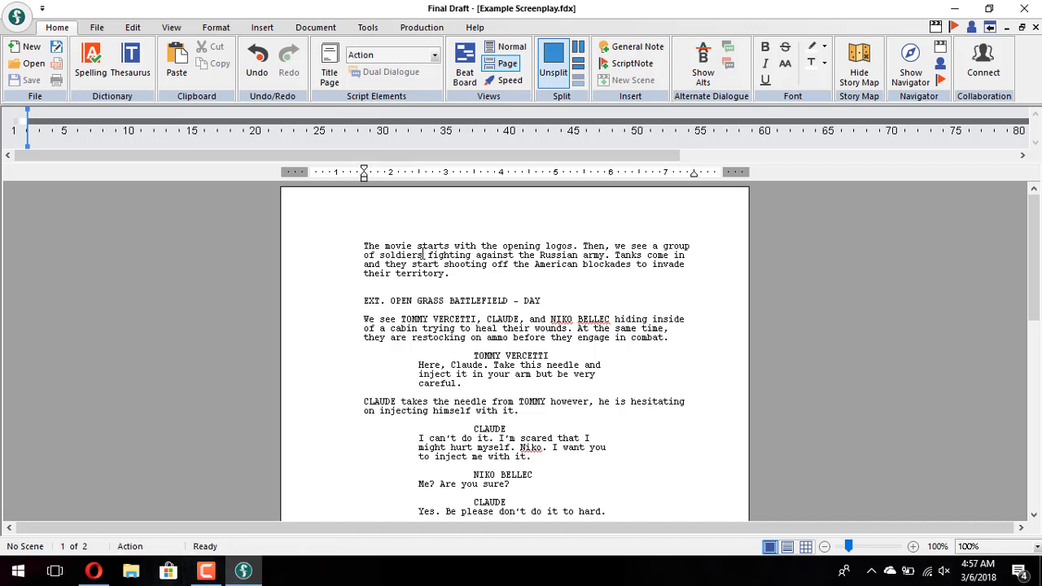
pyautogui.click(412, 302)
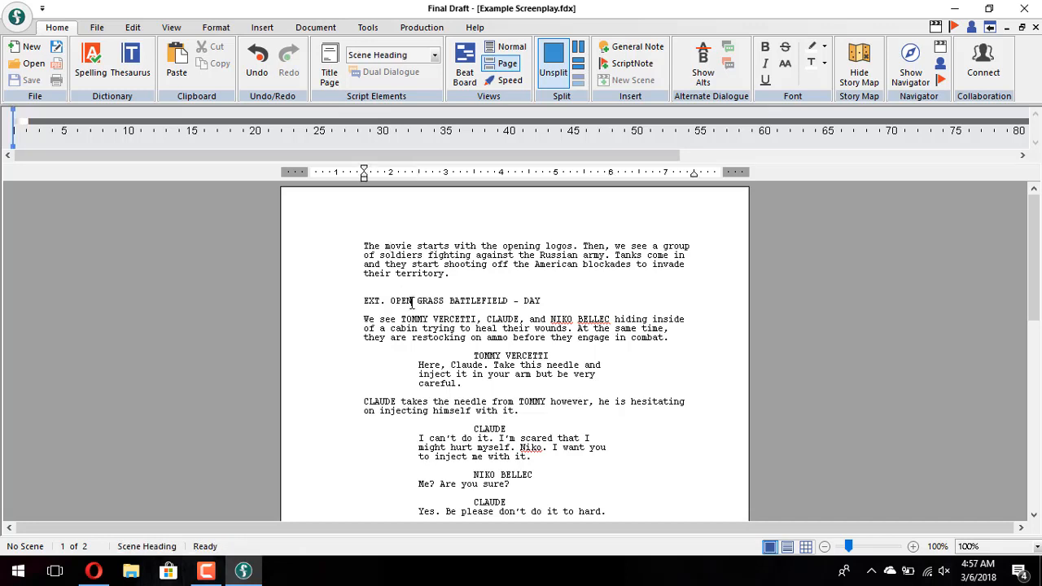
pyautogui.click(392, 288)
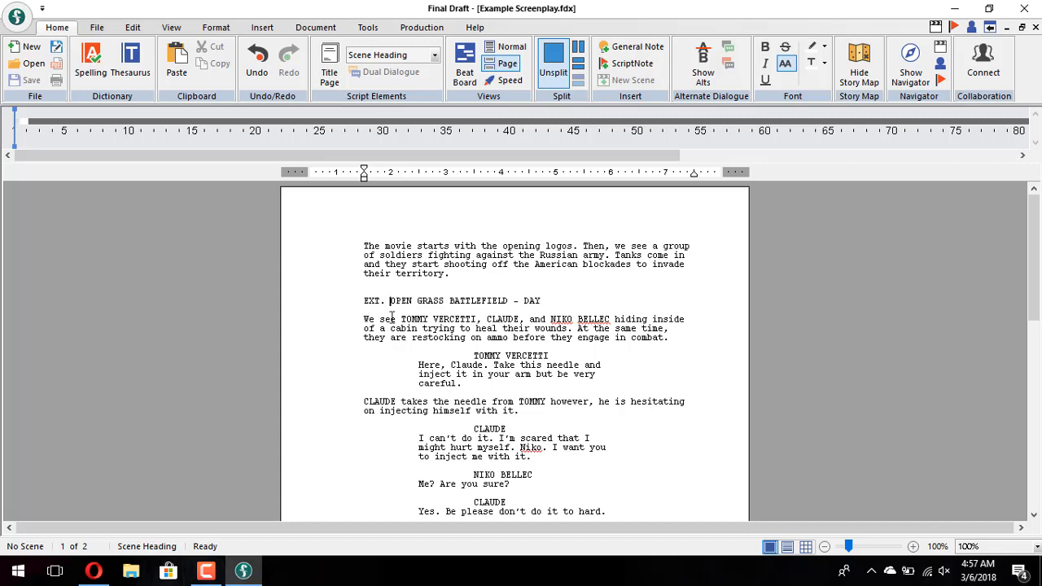
pyautogui.click(391, 319)
pyautogui.click(503, 355)
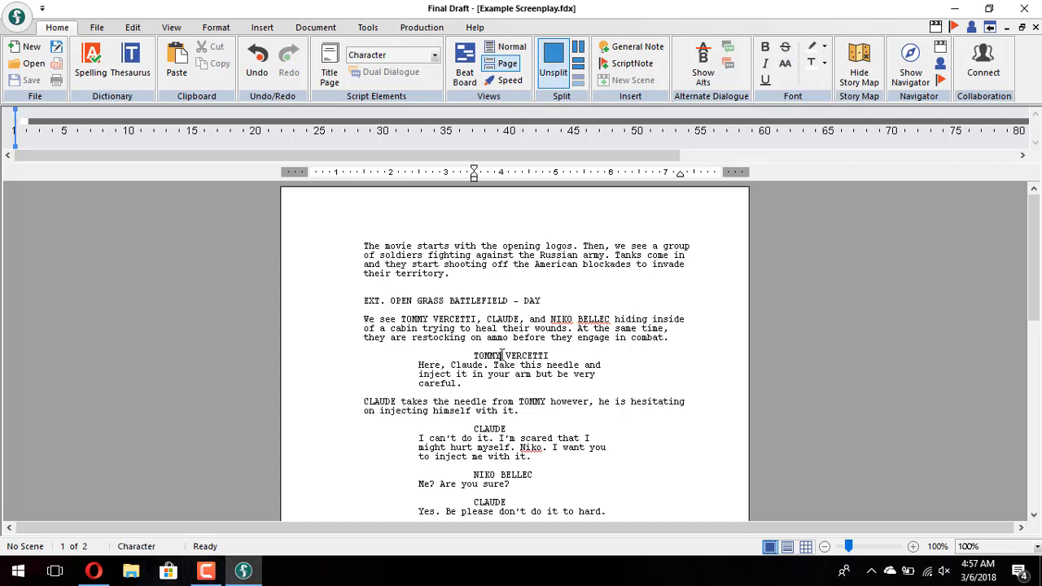
pyautogui.click(472, 373)
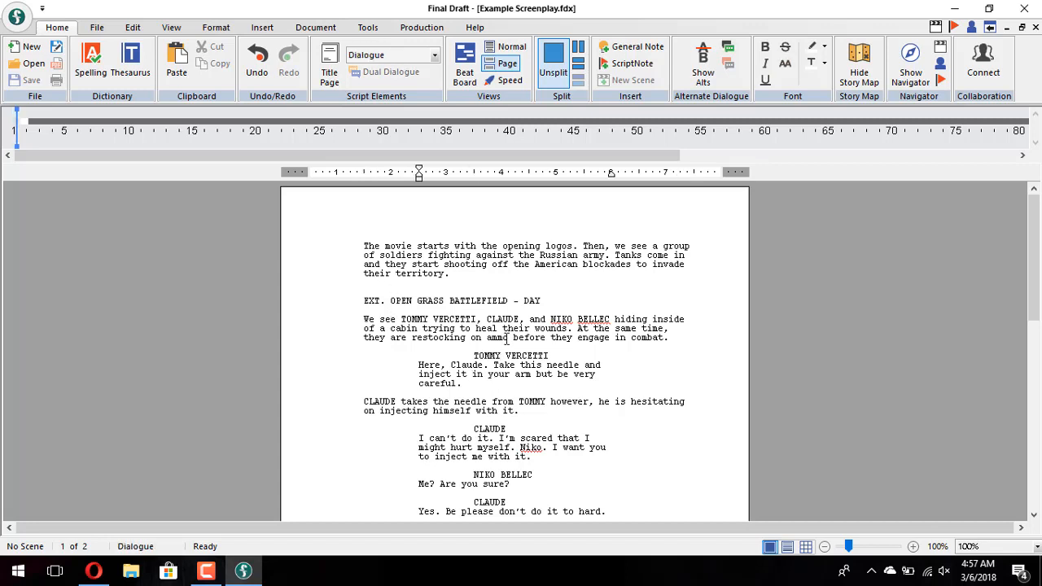
pyautogui.scroll(-4, 460, 309)
pyautogui.click(456, 293)
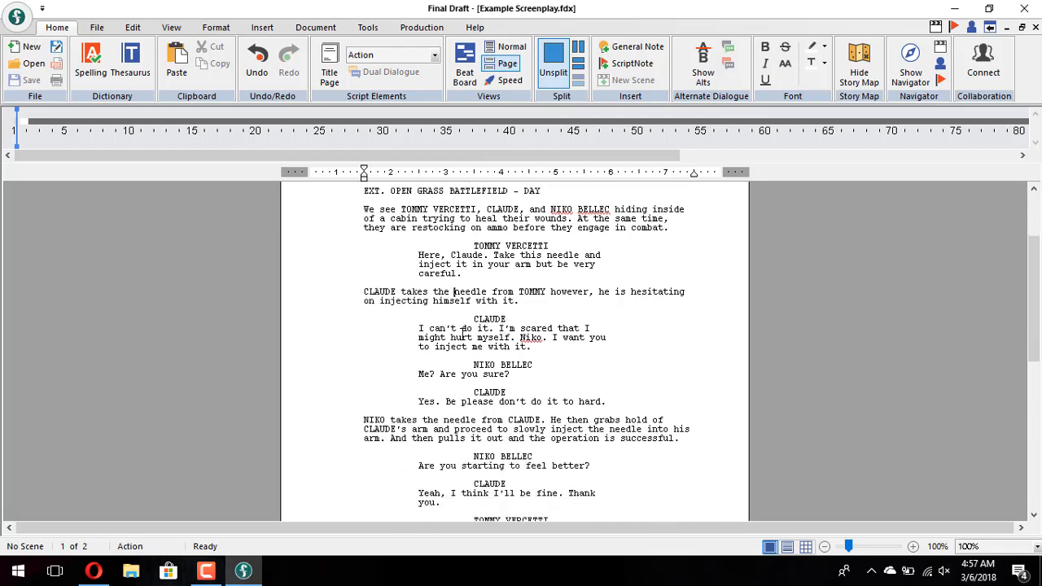
pyautogui.click(462, 336)
pyautogui.scroll(-3, 540, 385)
pyautogui.scroll(5, 539, 384)
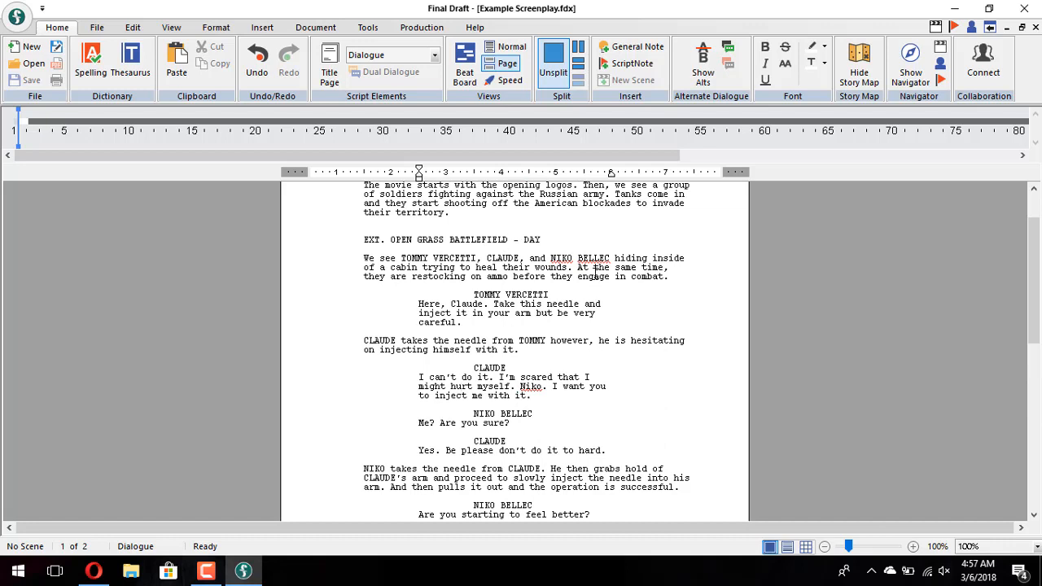
# Step: Check the element types of the scene heading and action paragraphs on the first page and look through the available script elements
pyautogui.click(595, 273)
pyautogui.click(454, 239)
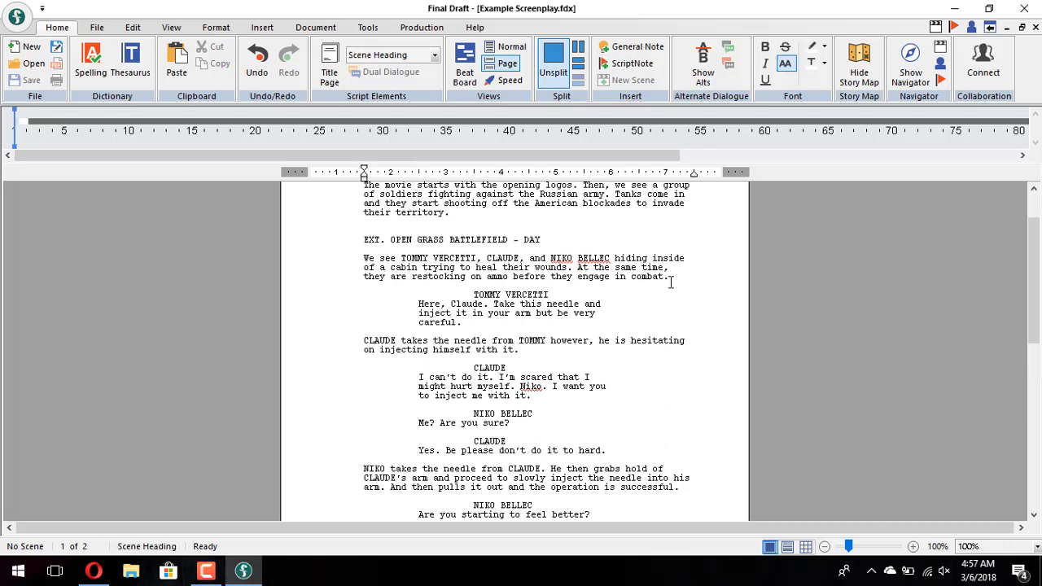
pyautogui.scroll(2, 670, 282)
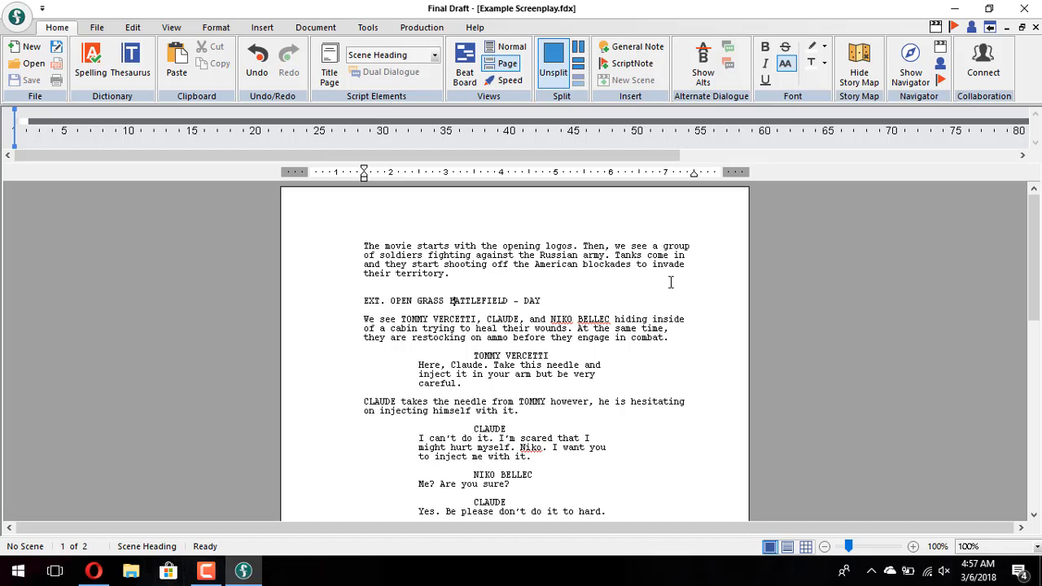
pyautogui.click(572, 267)
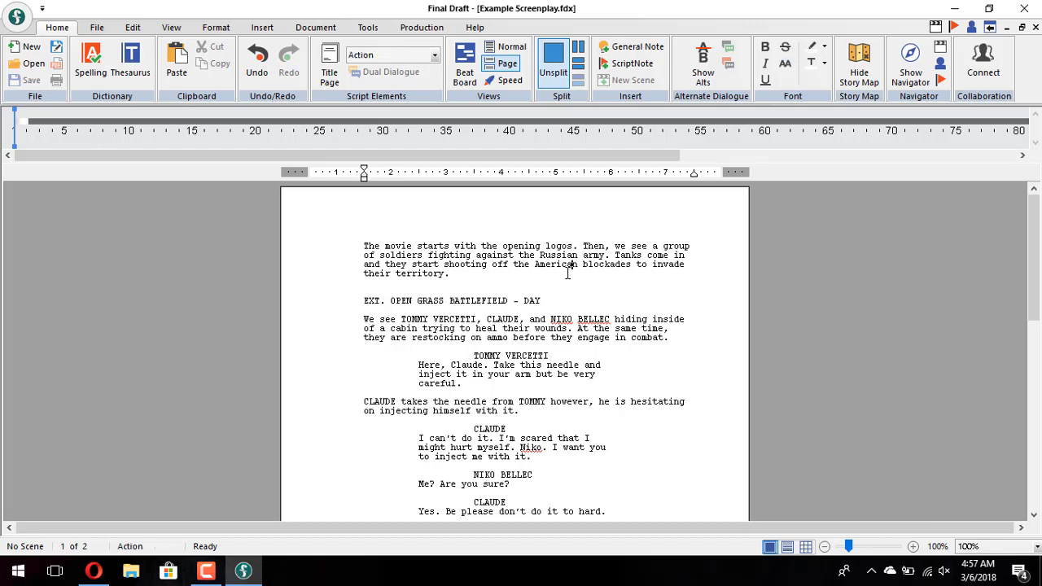
pyautogui.click(504, 337)
pyautogui.scroll(-2, 477, 352)
pyautogui.scroll(-3, 475, 356)
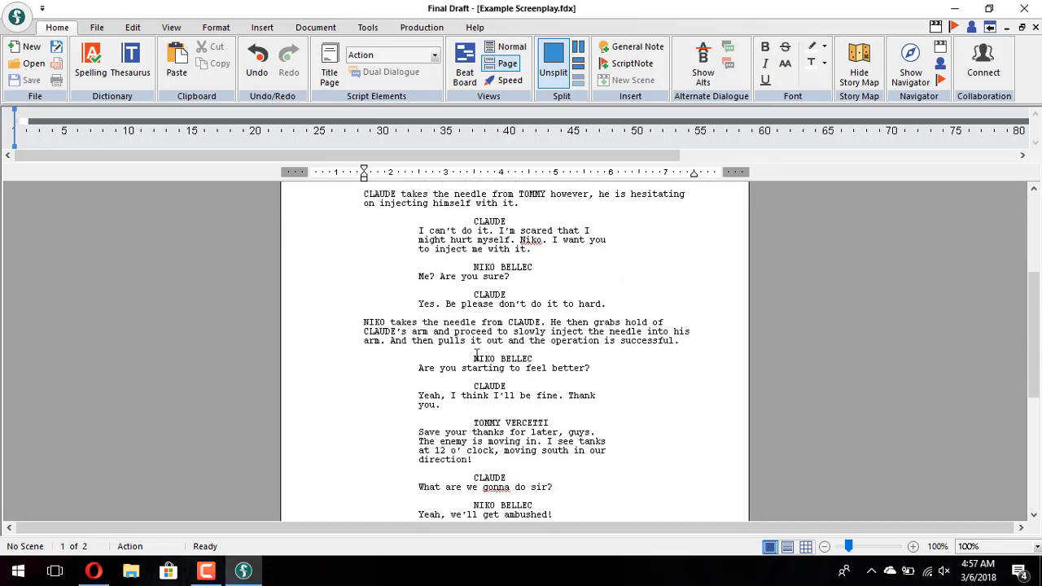
pyautogui.scroll(2, 474, 356)
pyautogui.click(434, 55)
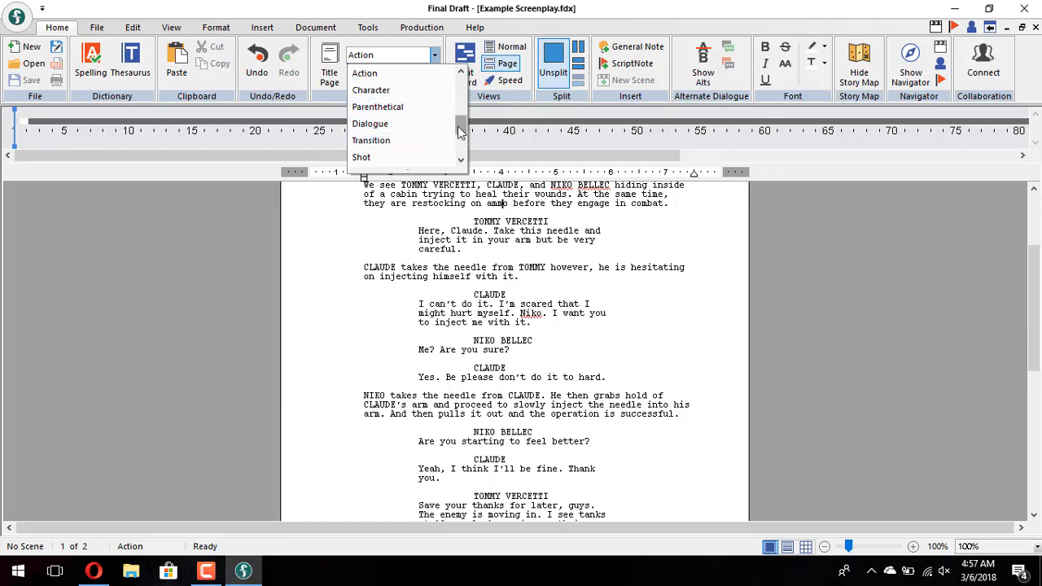
pyautogui.click(446, 163)
pyautogui.scroll(-10, 556, 328)
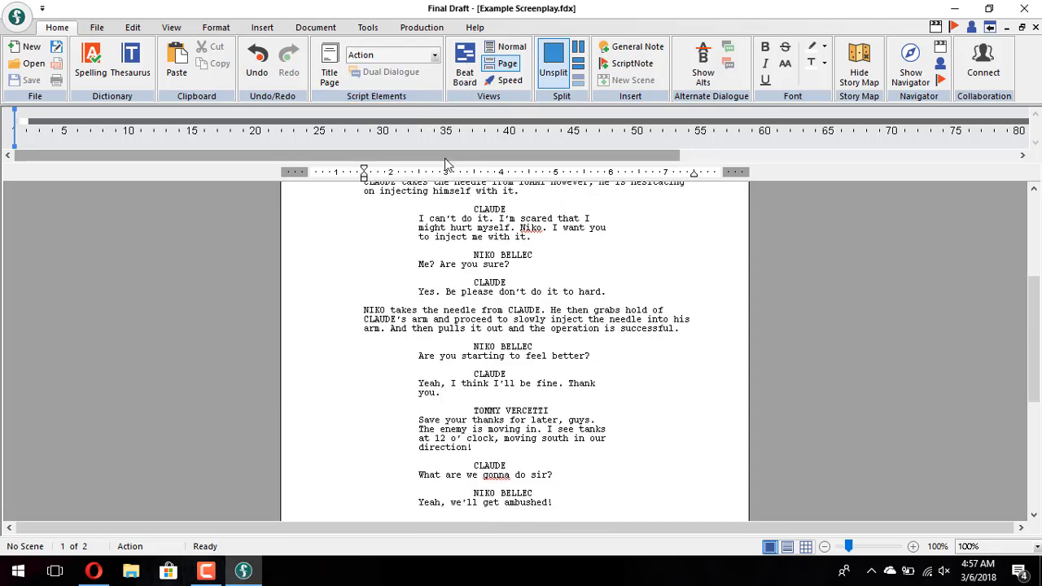
pyautogui.scroll(-3, 557, 327)
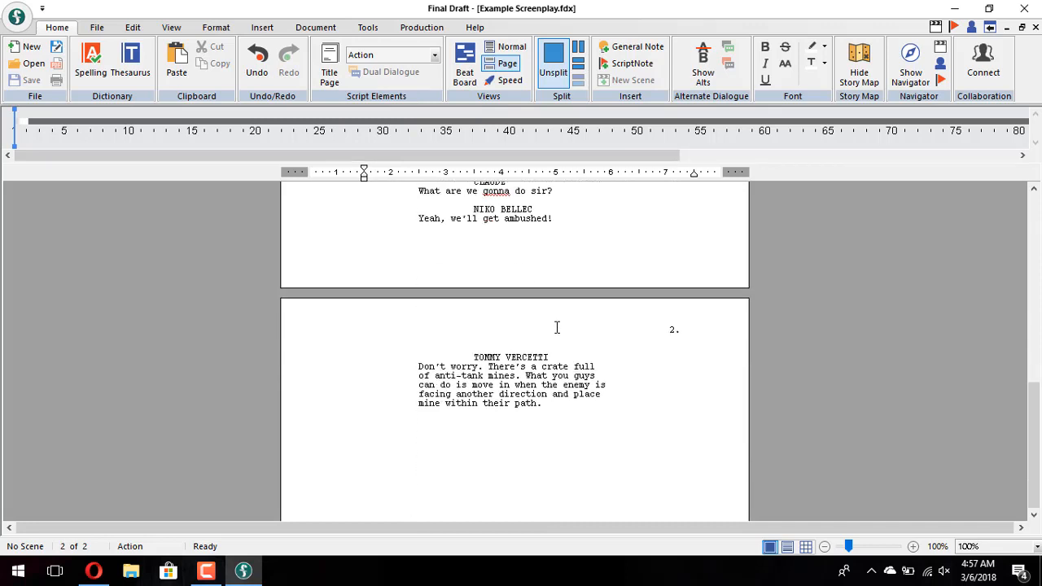
pyautogui.click(575, 444)
pyautogui.press('Return')
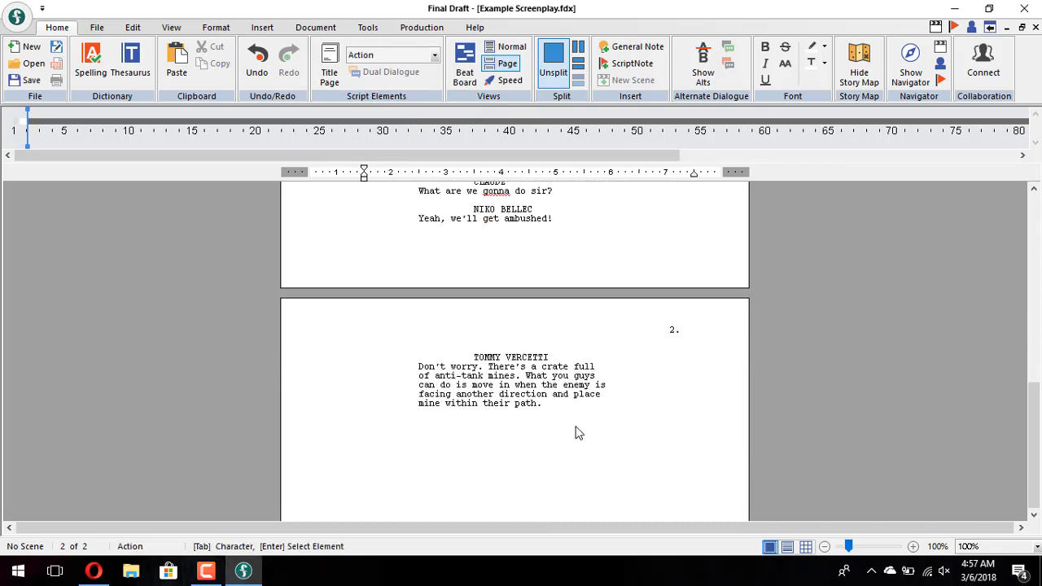
pyautogui.press('Return')
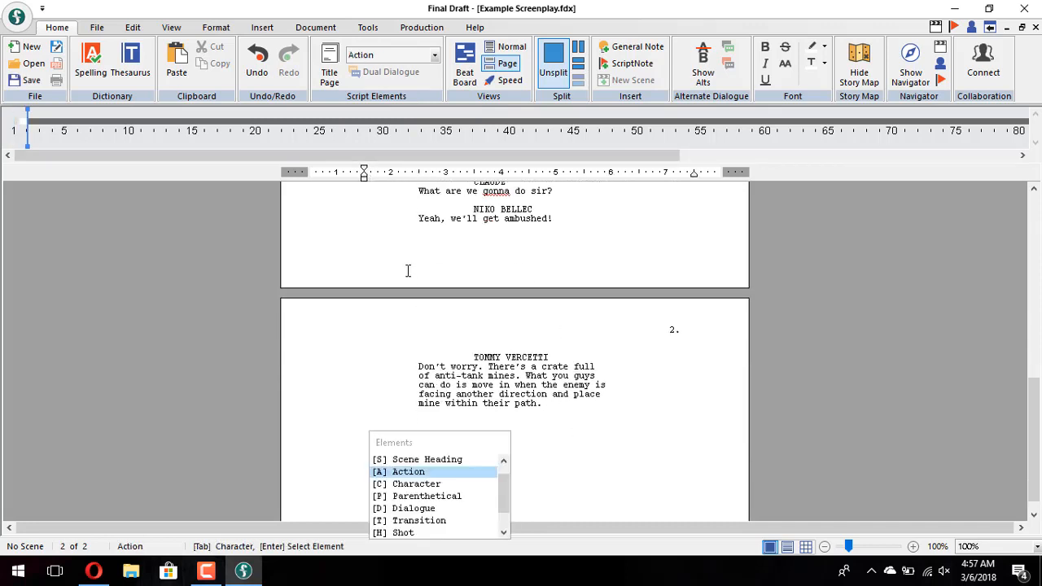
pyautogui.press('Down')
pyautogui.press('Down')
pyautogui.press('Down')
pyautogui.press('Down')
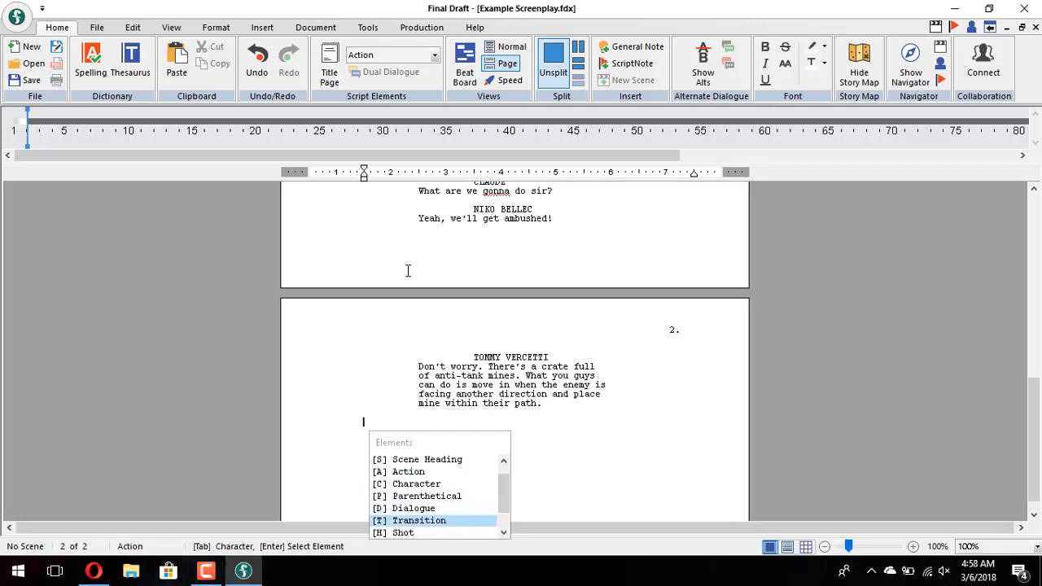
pyautogui.press('Return')
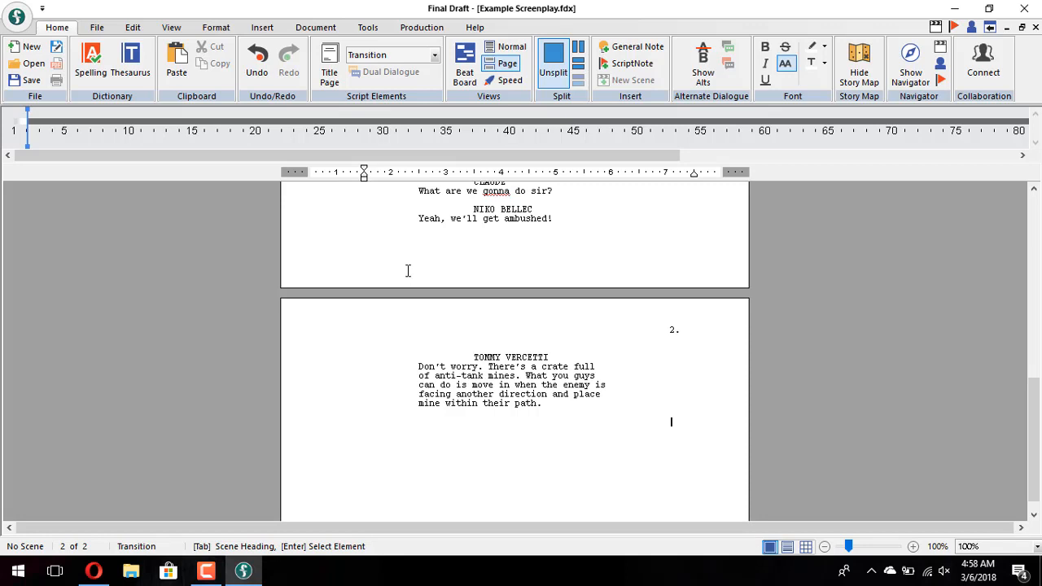
pyautogui.write('C')
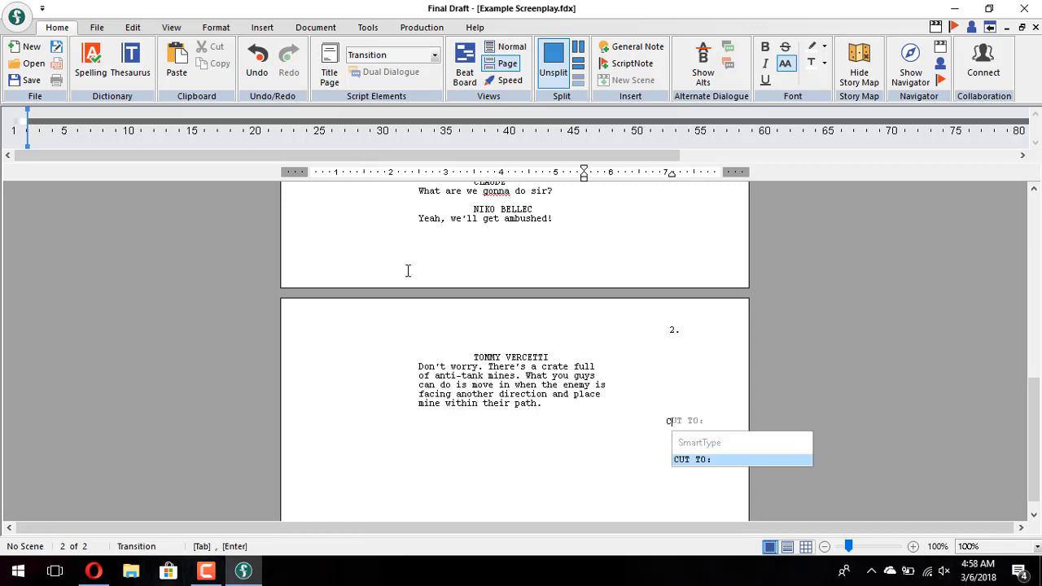
pyautogui.press('BackSpace')
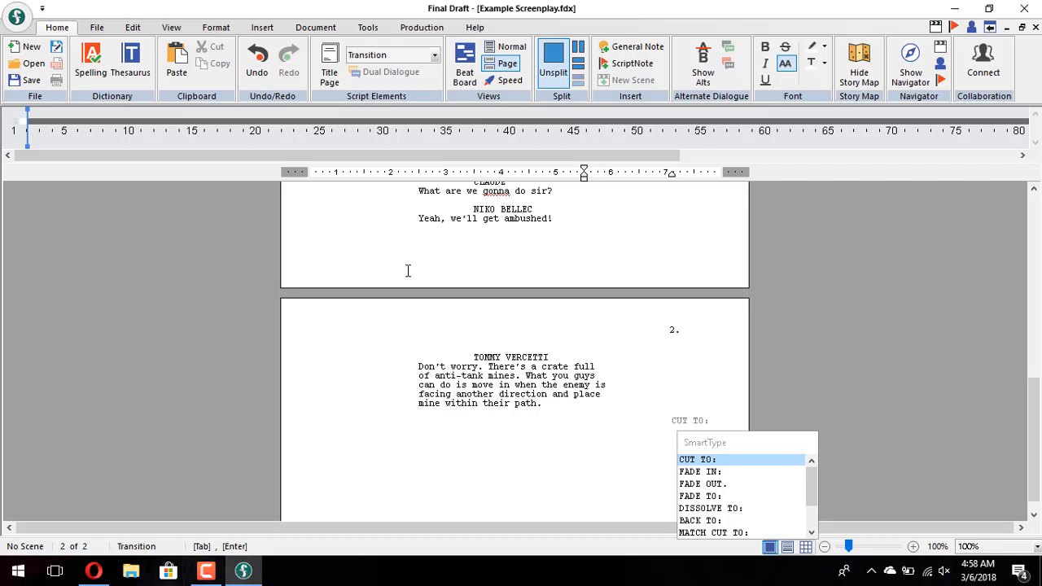
pyautogui.press('Escape')
pyautogui.press('BackSpace')
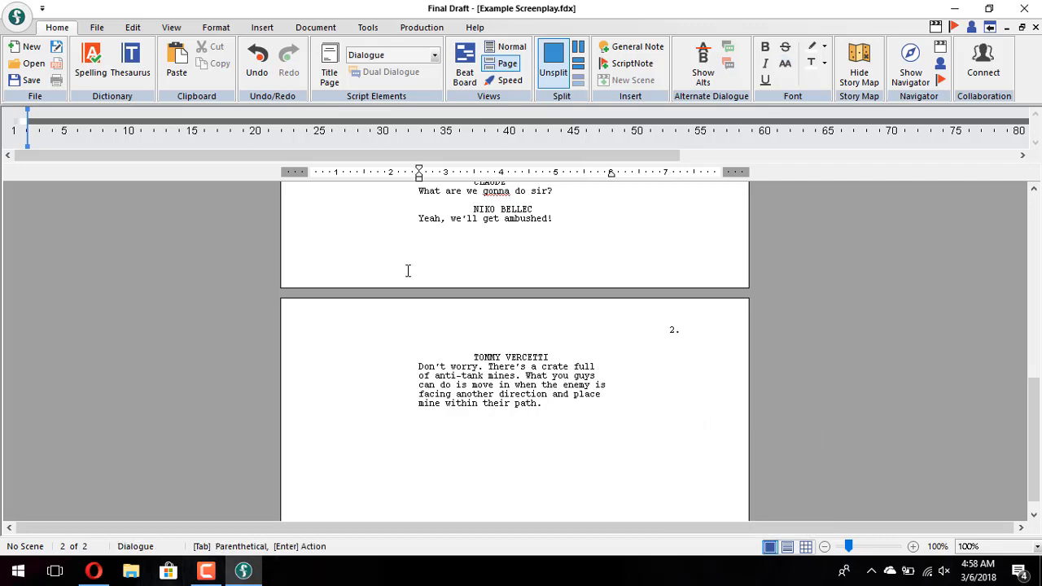
# Step: Start a new line below TOMMY VERCETTI's dialogue on page 2 and make it a Transition element
pyautogui.press('Return')
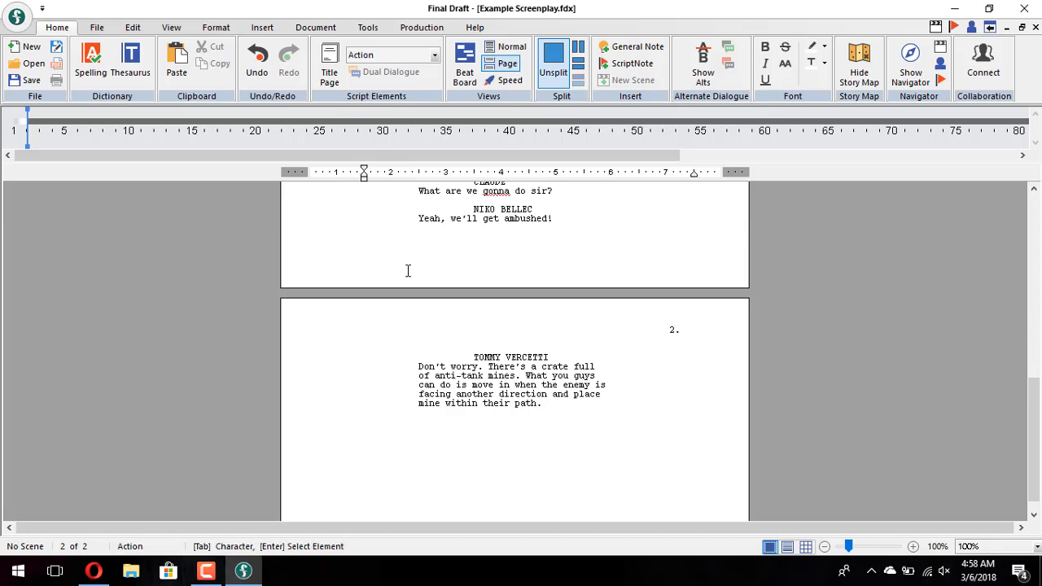
pyautogui.press('Return')
pyautogui.press('Down')
pyautogui.press('Down')
pyautogui.press('Down')
pyautogui.press('Down')
pyautogui.press('Return')
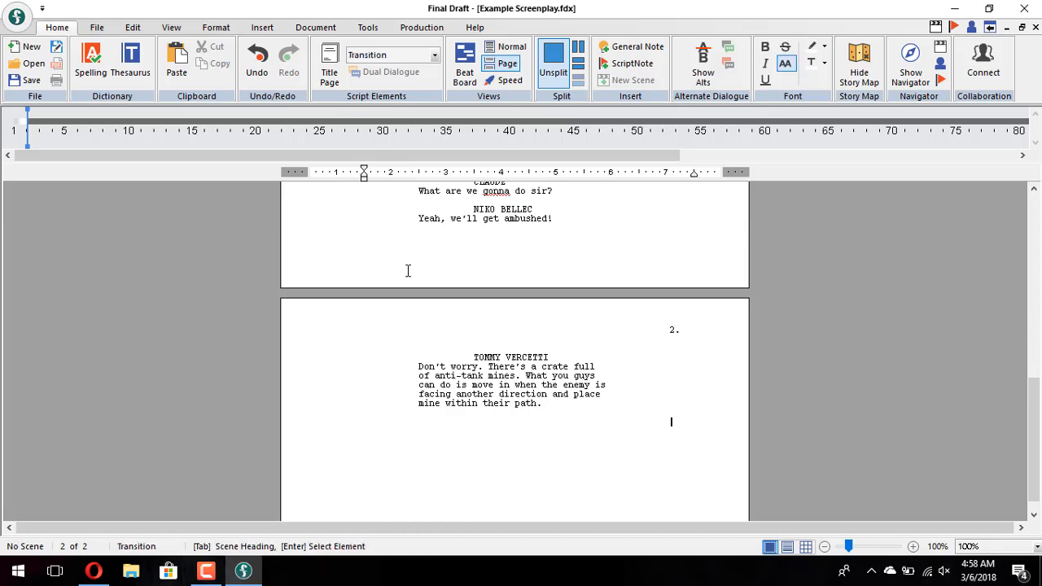
pyautogui.press('Return')
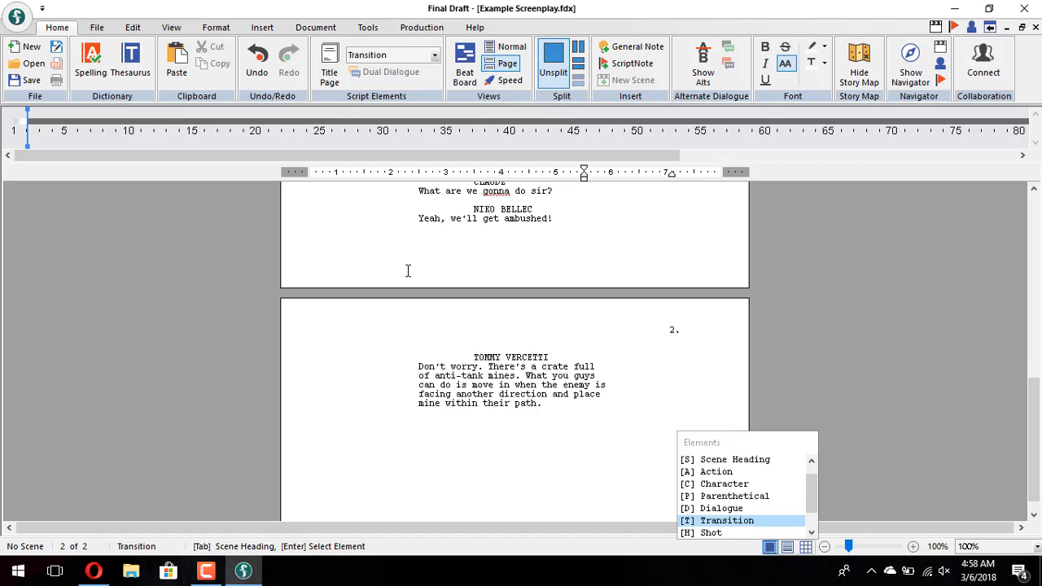
pyautogui.press('Return')
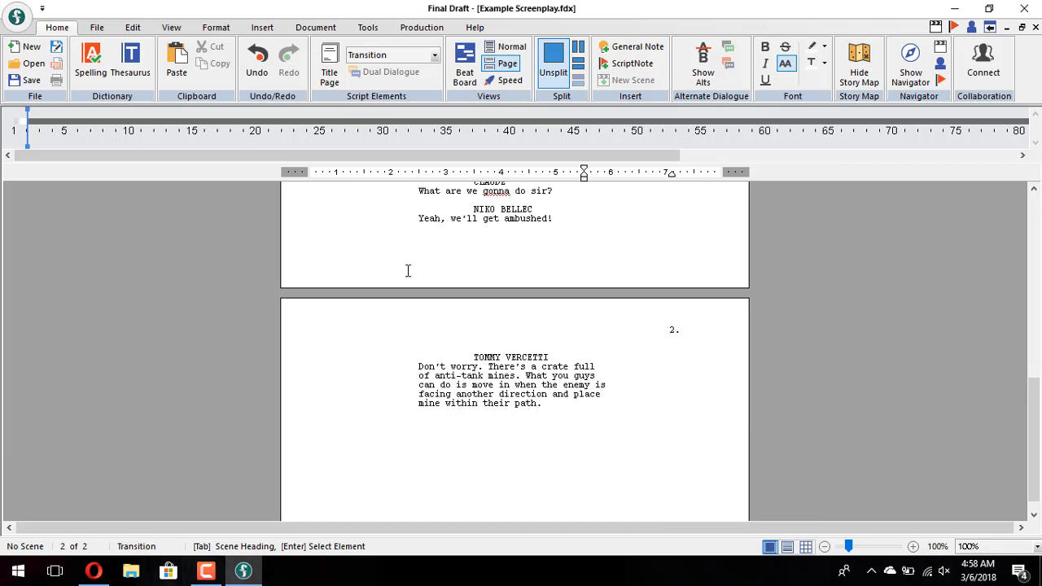
# Step: Look through the suggested transitions down to FADE TO BLACK. and insert CUT TO: on the transition line
pyautogui.write('C')
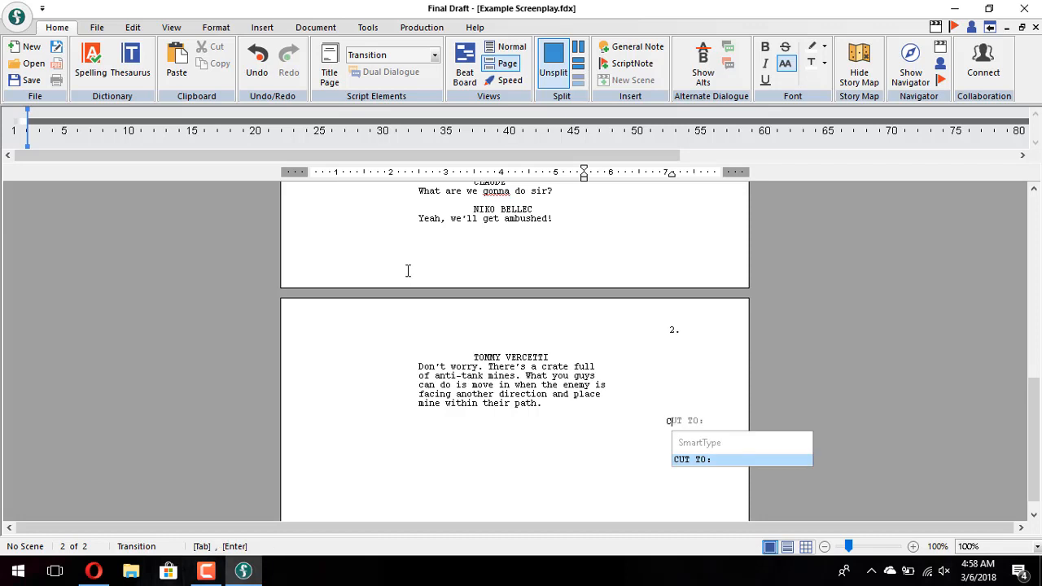
pyautogui.press('BackSpace')
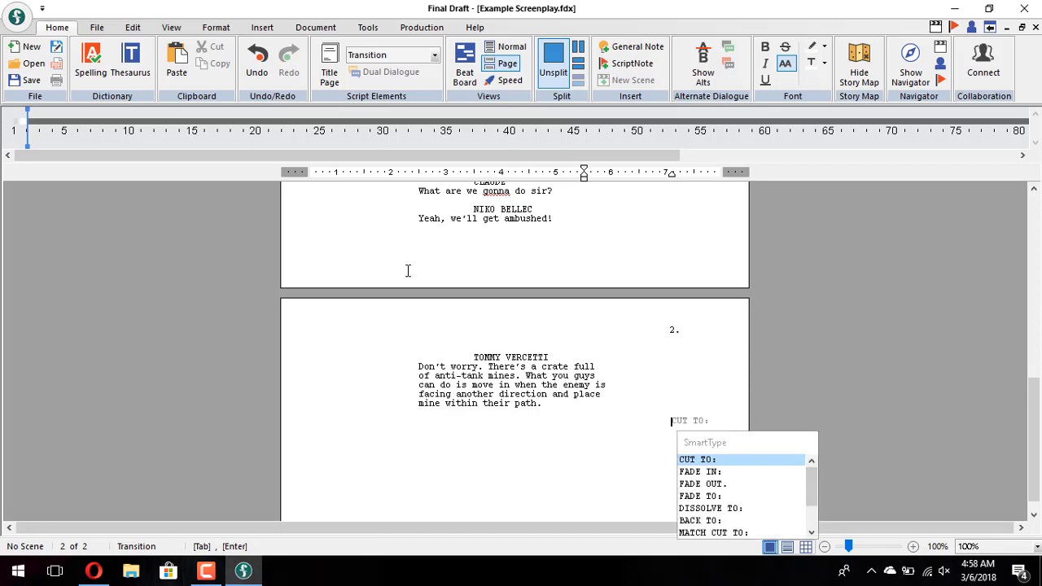
pyautogui.press('Down')
pyautogui.press('Down')
pyautogui.press('Down')
pyautogui.press('Down')
pyautogui.press('Down')
pyautogui.press('Down')
pyautogui.press('Down')
pyautogui.press('Down')
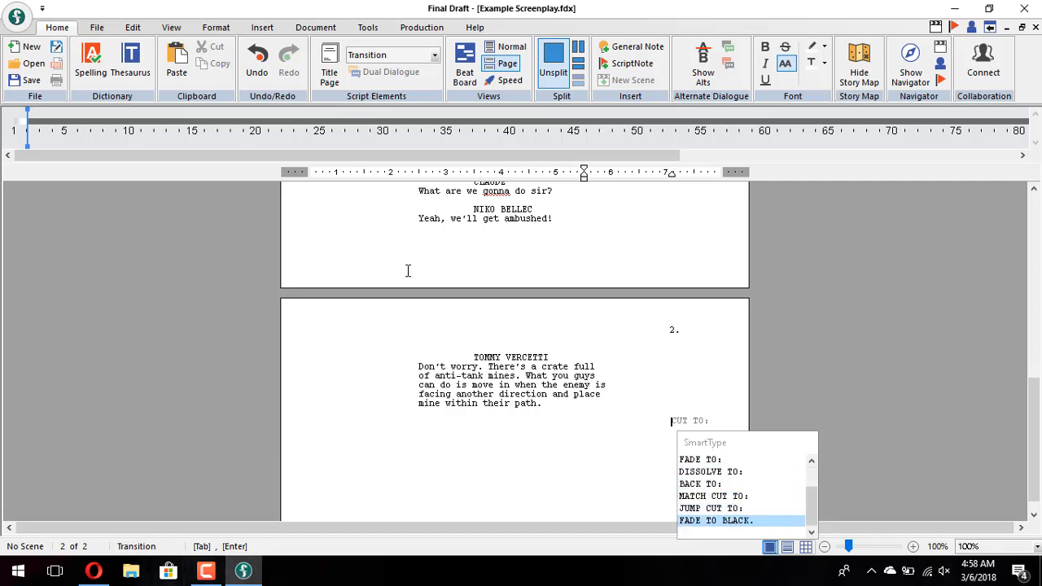
pyautogui.press('Up')
pyautogui.press('Home')
pyautogui.press('Down')
pyautogui.press('End')
pyautogui.press('Up')
pyautogui.press('Home')
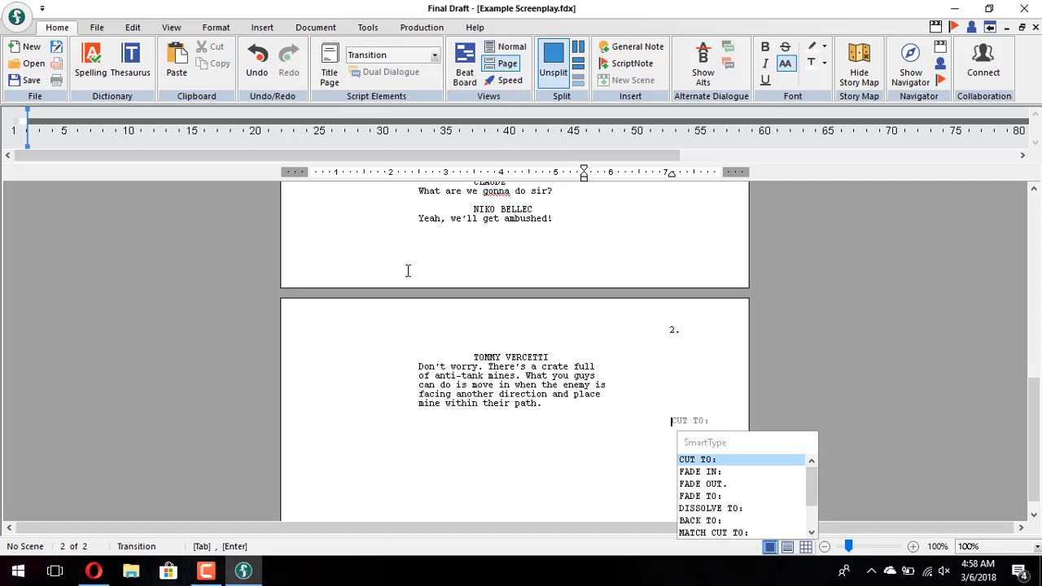
pyautogui.press('Return')
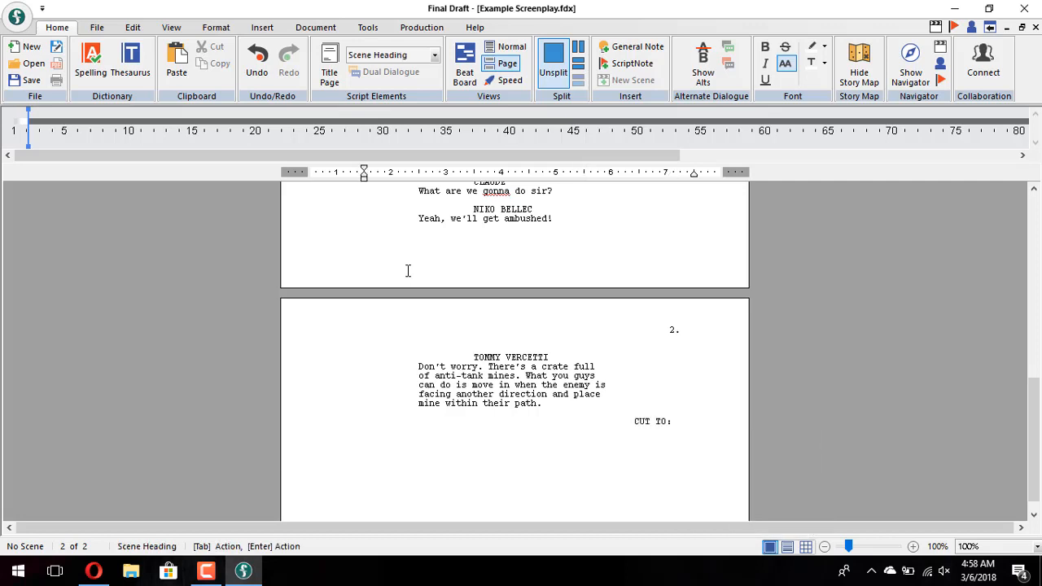
# Step: Change the first page's scene heading intro from EXT. to INT
pyautogui.scroll(3, 553, 343)
pyautogui.scroll(10, 553, 343)
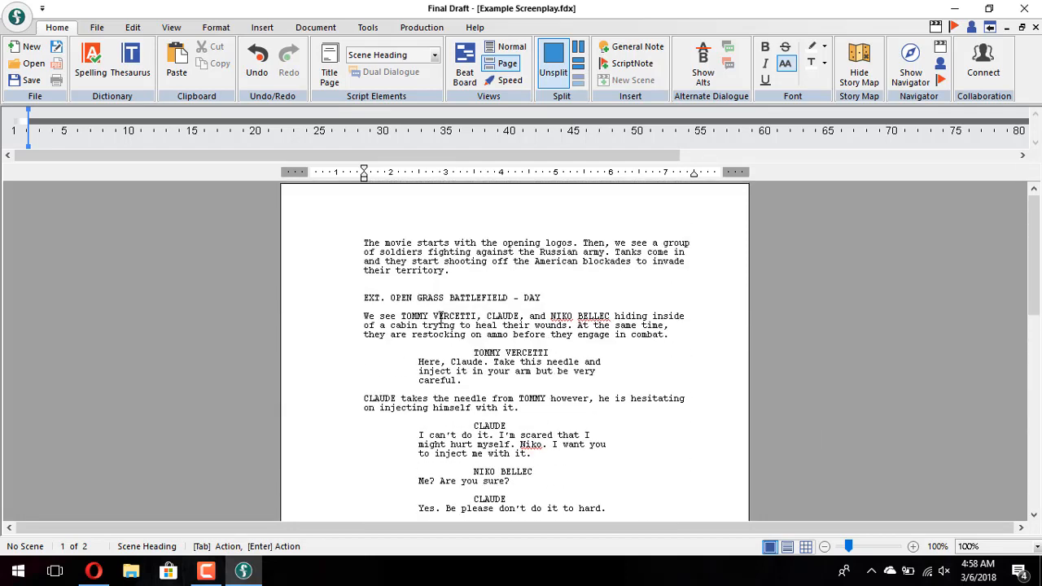
pyautogui.click(379, 298)
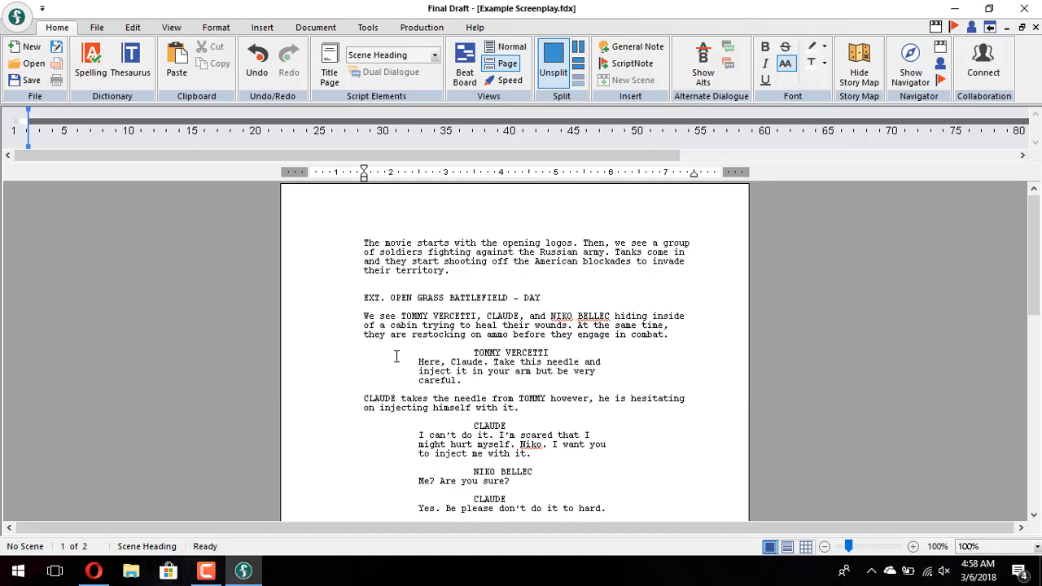
pyautogui.press('BackSpace')
pyautogui.press('BackSpace')
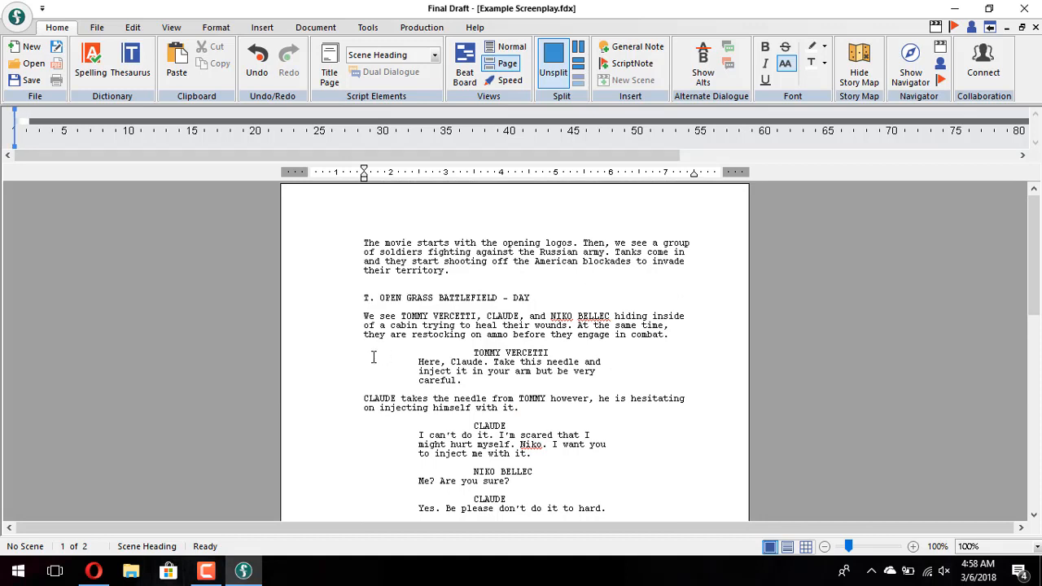
pyautogui.write('IN')
# Step: Replace OPEN GRASS in the first scene heading with DAMAGED CABIN CLOSE TO, keeping BATTLEFIELD - DAY
pyautogui.press('Right')
pyautogui.press('Right')
pyautogui.press('Right')
pyautogui.press('Right')
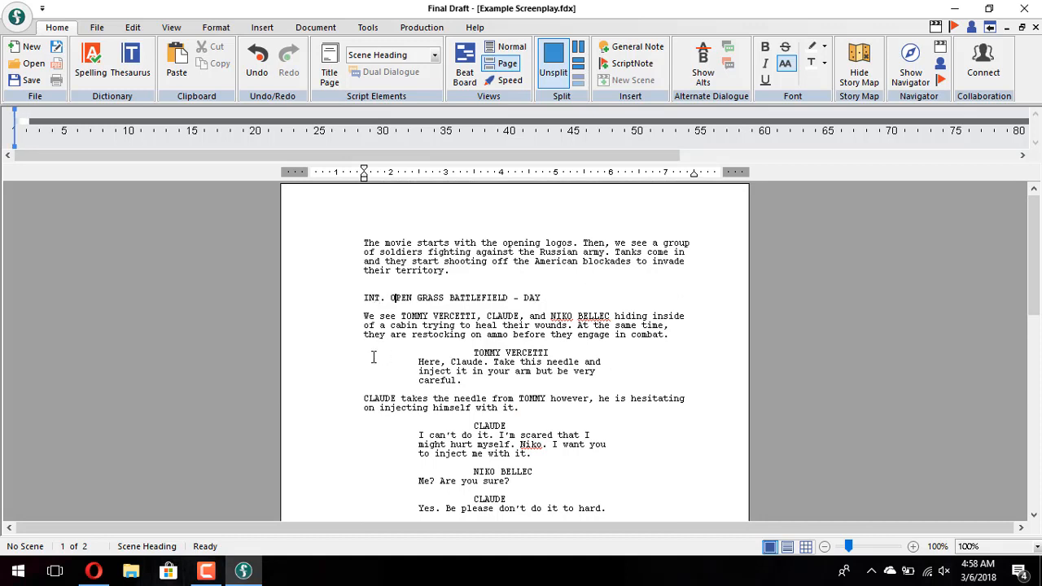
pyautogui.press('Left')
pyautogui.press('Delete')
pyautogui.press('Delete')
pyautogui.press('Delete')
pyautogui.press('Delete')
pyautogui.press('Delete')
pyautogui.press('Delete')
pyautogui.press('Delete')
pyautogui.press('Delete')
pyautogui.press('Delete')
pyautogui.press('Delete')
pyautogui.write('DAMAGED CABIN CLOSE TO')
pyautogui.click(466, 361)
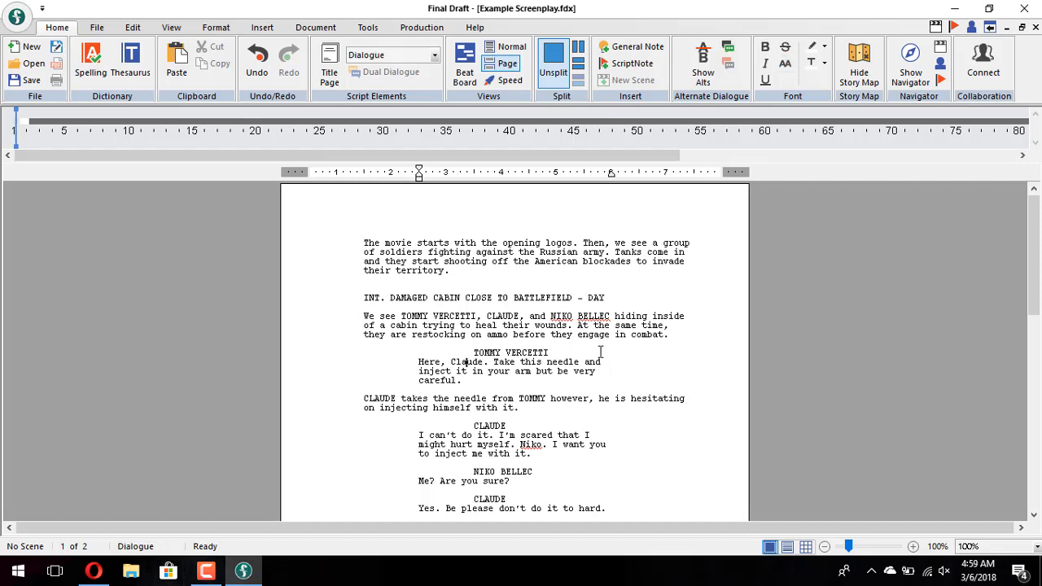
# Step: Review the script from the first scene heading on page 1 through the CUT TO: transition on page 2
pyautogui.scroll(-2, 600, 351)
pyautogui.scroll(-1, 599, 352)
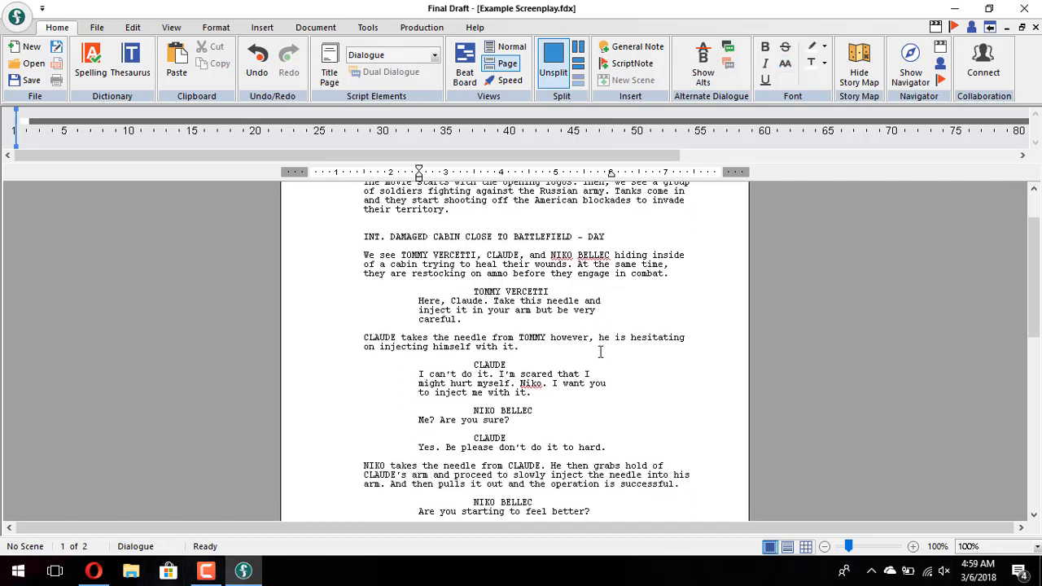
pyautogui.scroll(3, 600, 352)
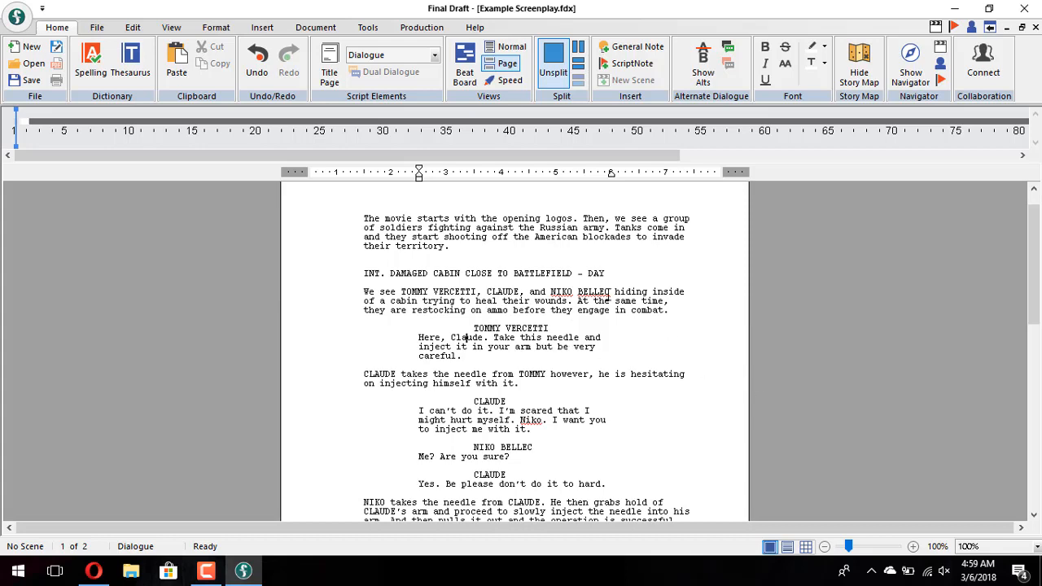
pyautogui.scroll(-5, 608, 294)
pyautogui.scroll(-10, 608, 294)
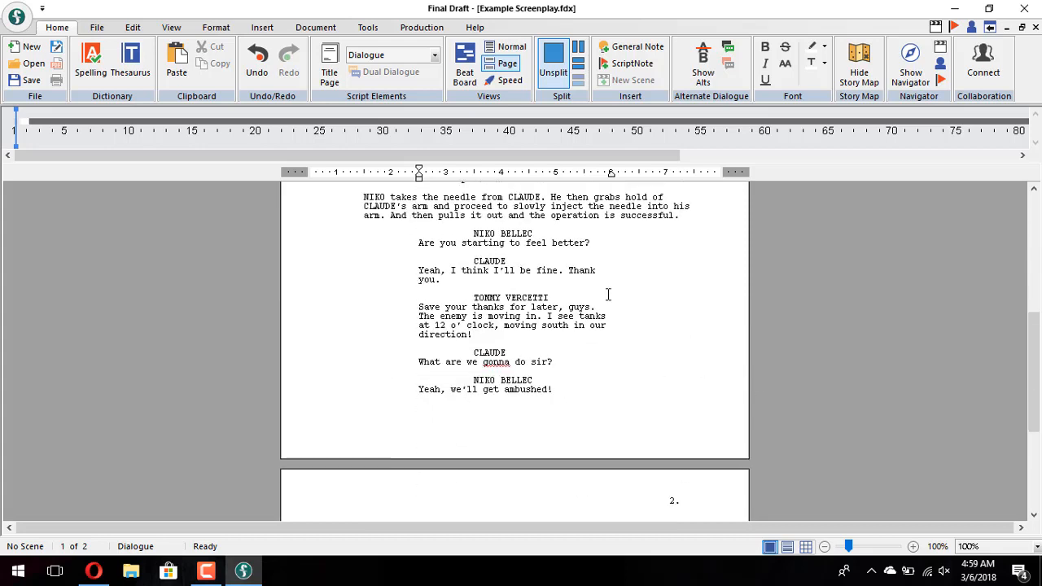
pyautogui.scroll(-8, 608, 294)
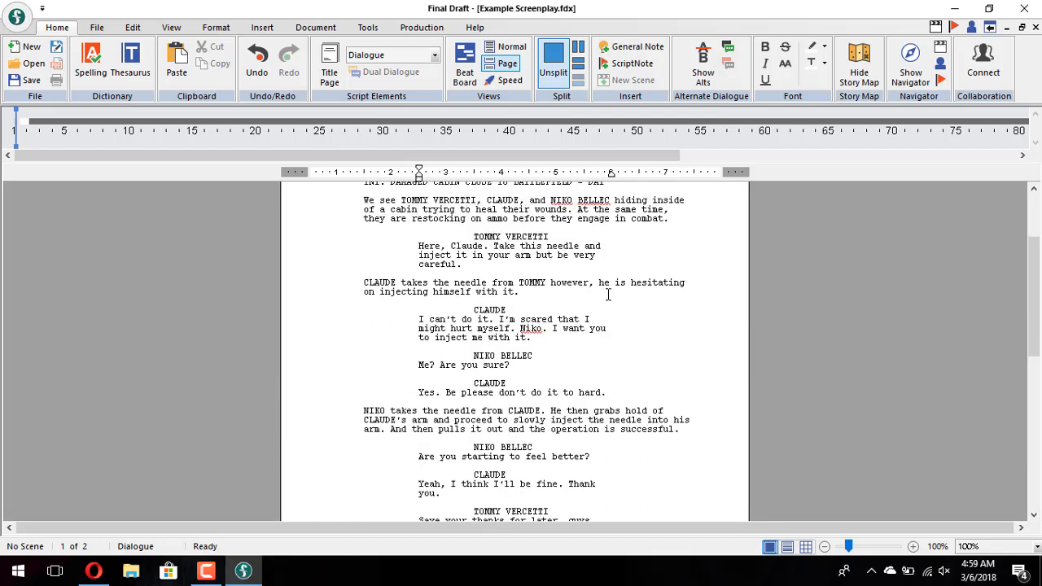
pyautogui.scroll(-6, 608, 294)
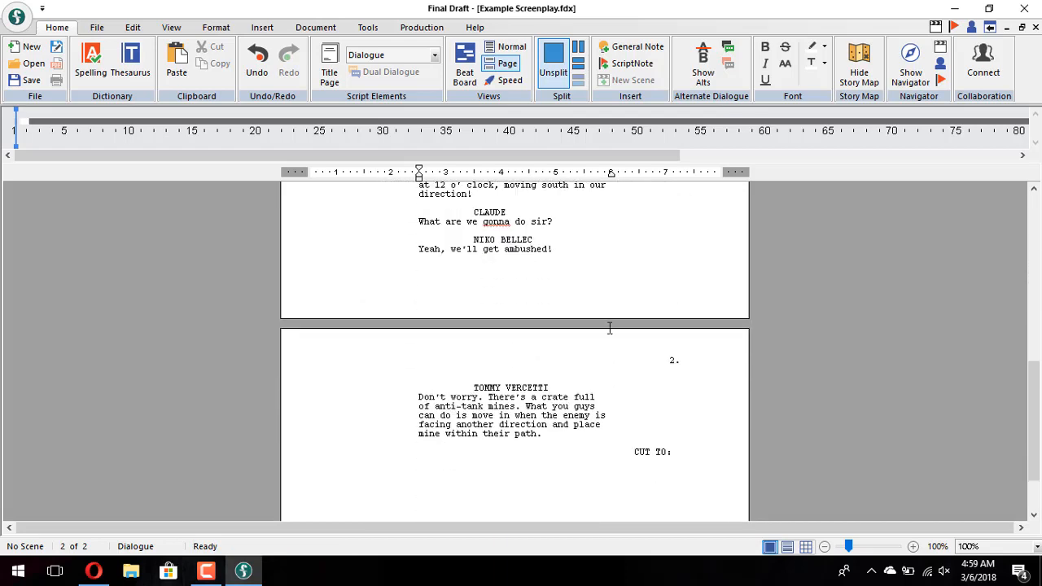
# Step: Add the scene heading EXT. OPEN GRASS BATTLEFIELD - DAY below the CUT TO: transition and start an Action line under it
pyautogui.click(646, 467)
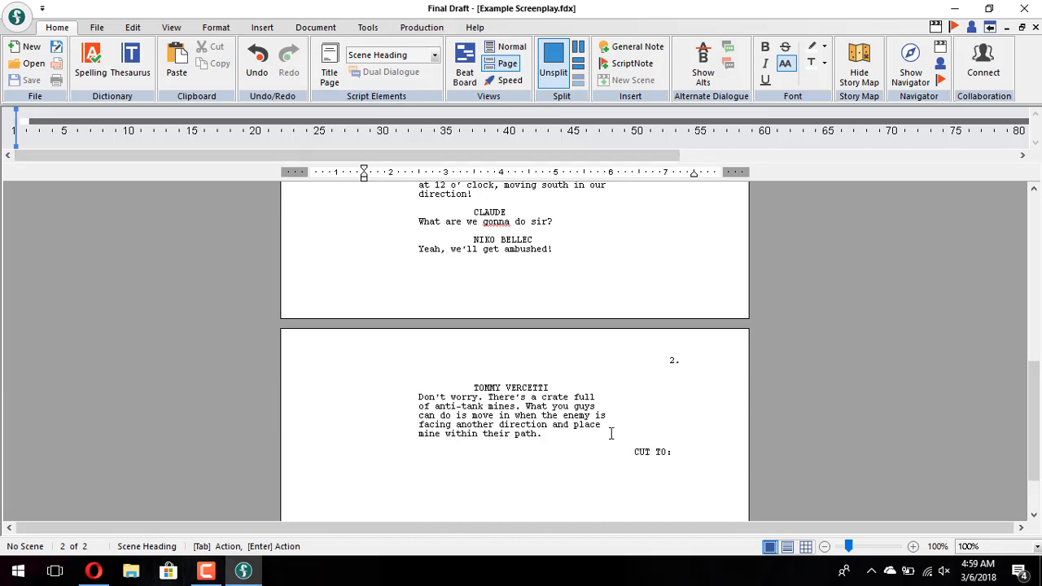
pyautogui.scroll(-2, 612, 433)
pyautogui.write('EXT')
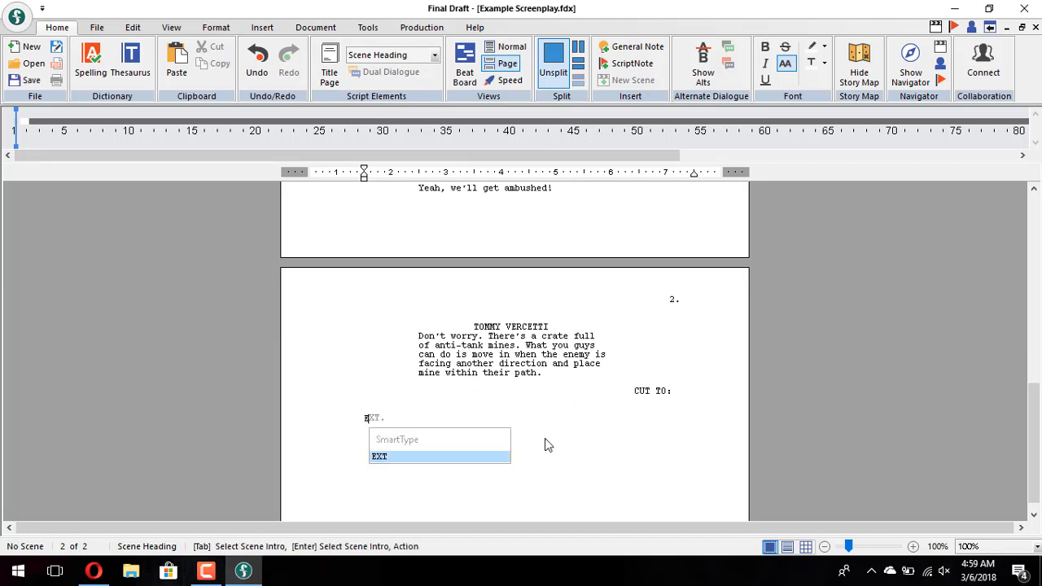
pyautogui.write('.')
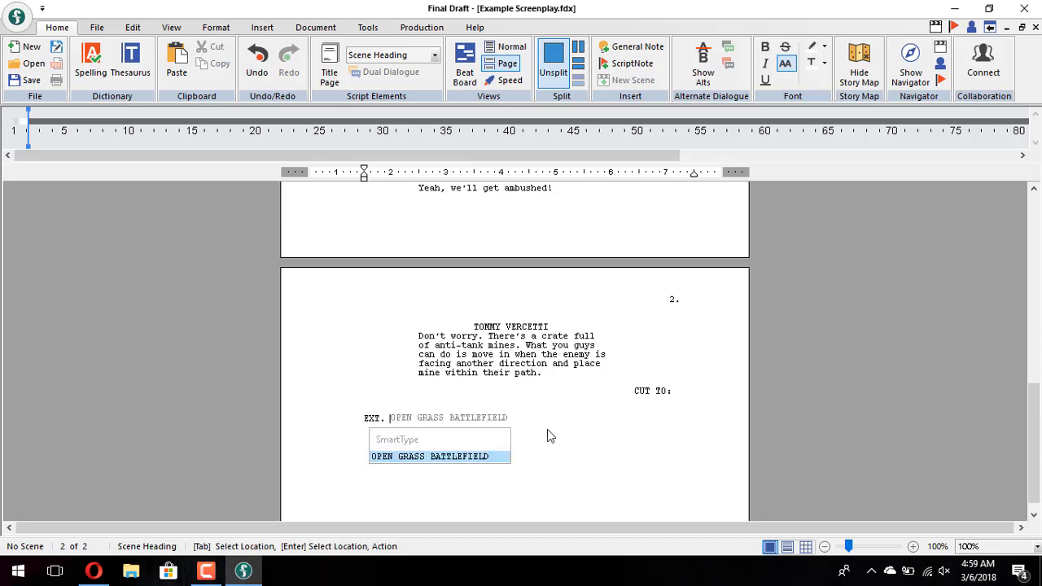
pyautogui.press('Return')
pyautogui.press('BackSpace')
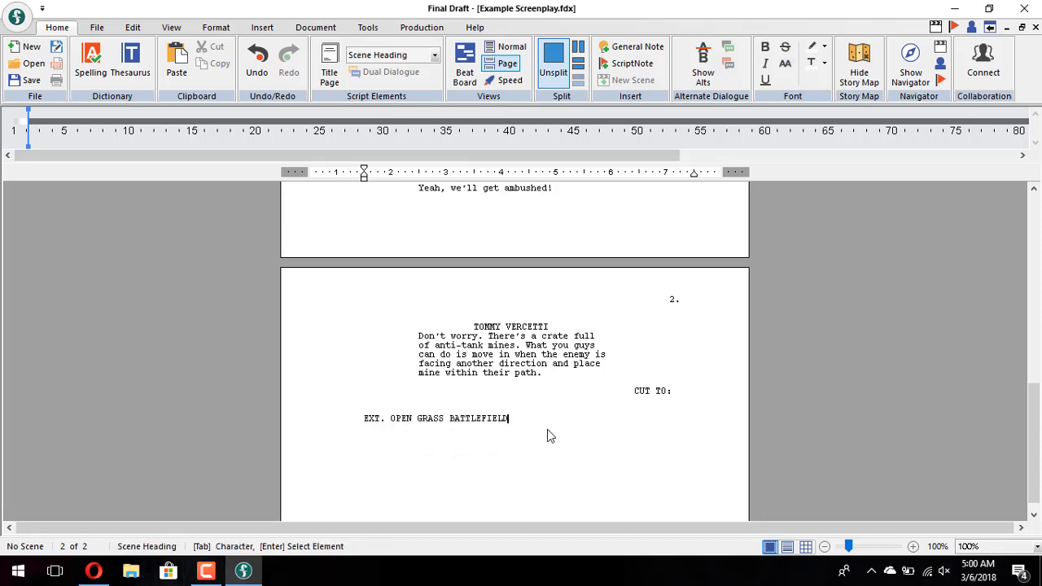
pyautogui.write('-')
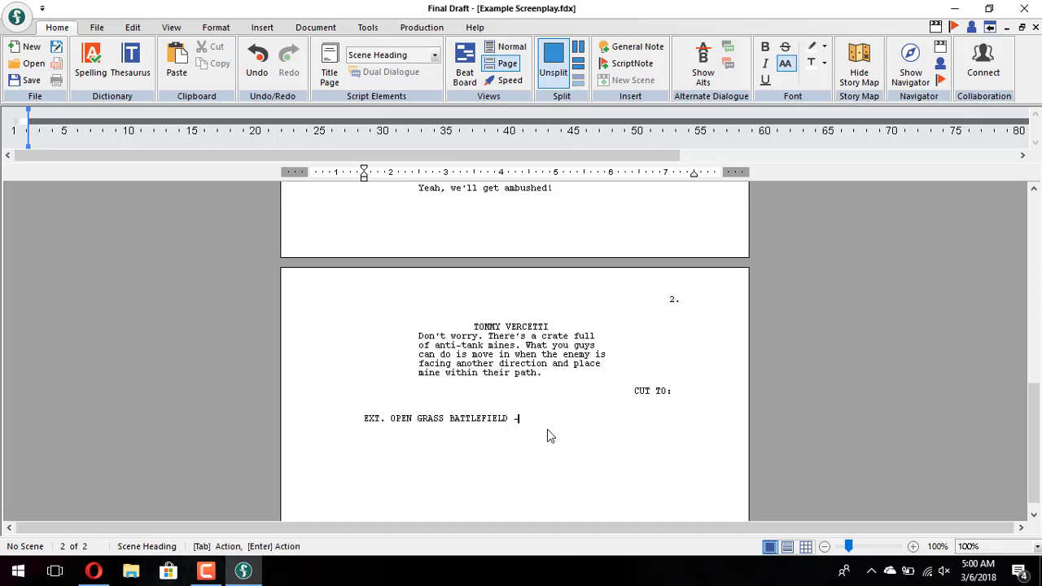
pyautogui.write(' D')
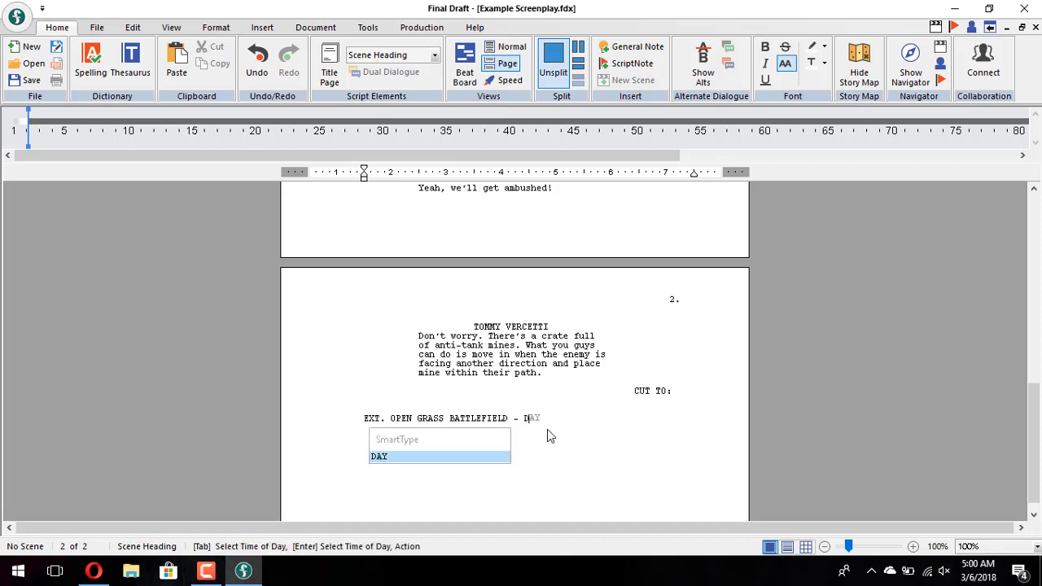
pyautogui.press('Return')
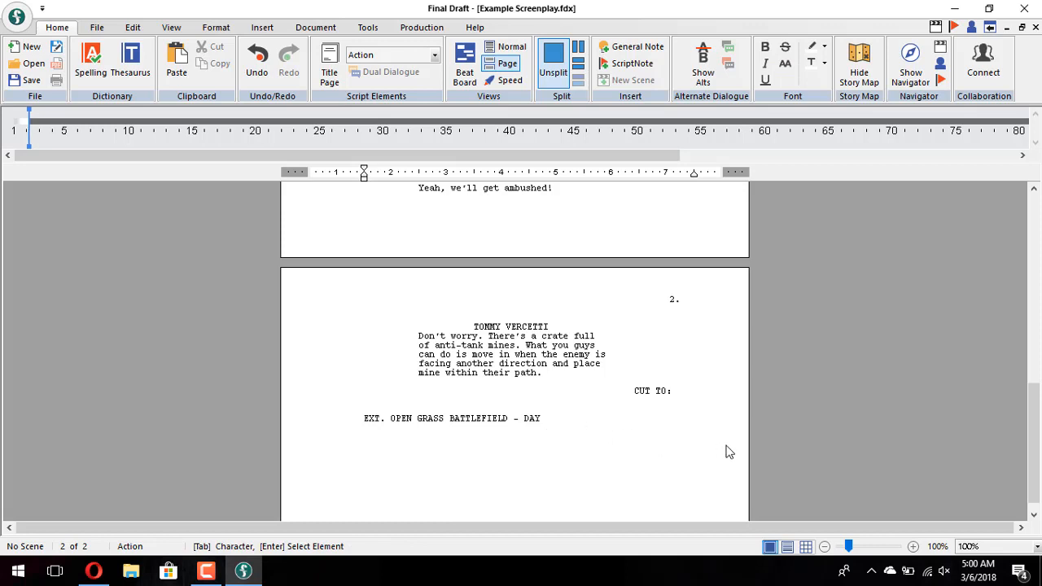
# Step: Write the second scene's action: an M1 Abrams moves close toward the cabin, another tank shoots a shell at it, and it is now unable to transport
pyautogui.scroll(-1, 728, 452)
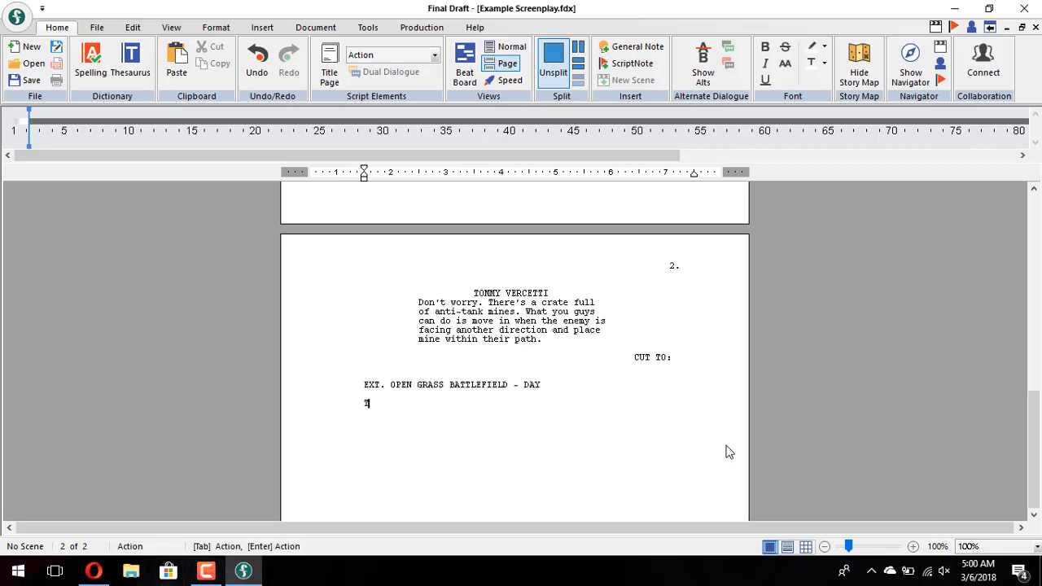
pyautogui.write('The tank, an M1 Abrams, is moving close toward the cabin. Just before it gets there, another tank shoots a shell at the M1 Abrams. The tank is now unable to transport.')
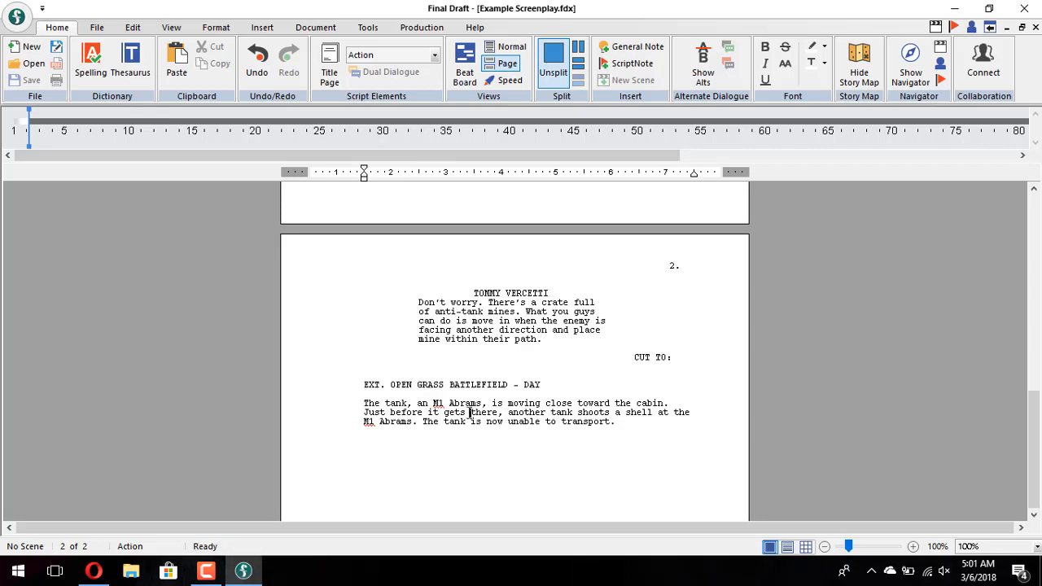
pyautogui.click(389, 384)
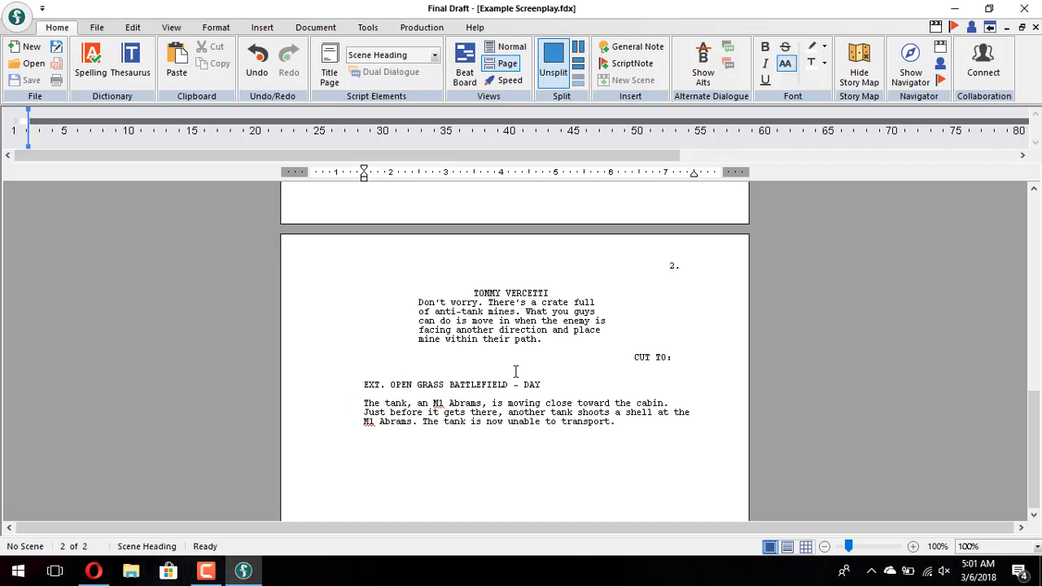
pyautogui.scroll(3, 590, 335)
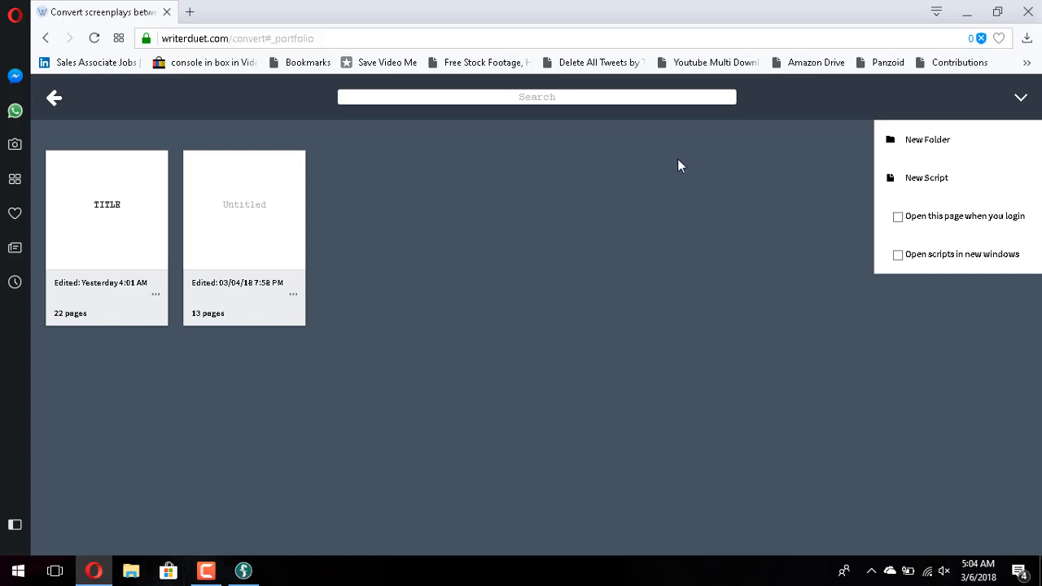
# Step: Create a new script in the WriterDuet portfolio and open it in the editor
pyautogui.click(919, 195)
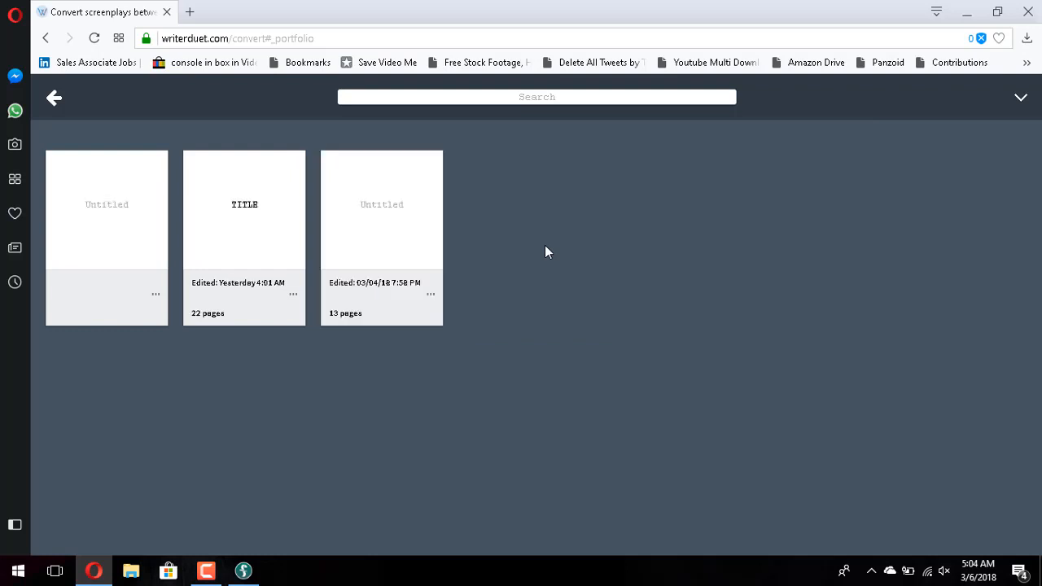
pyautogui.click(156, 295)
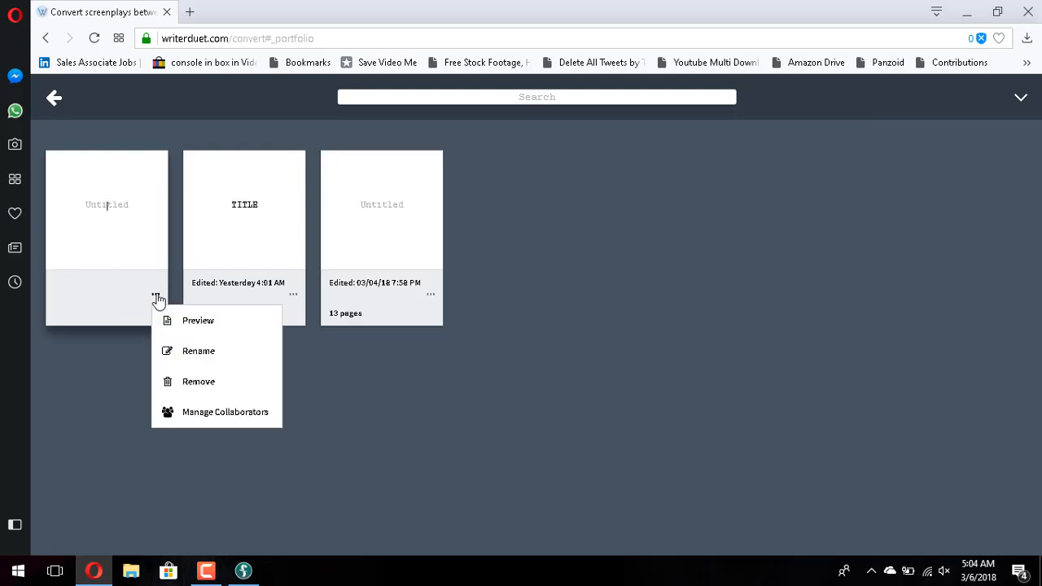
pyautogui.click(106, 225)
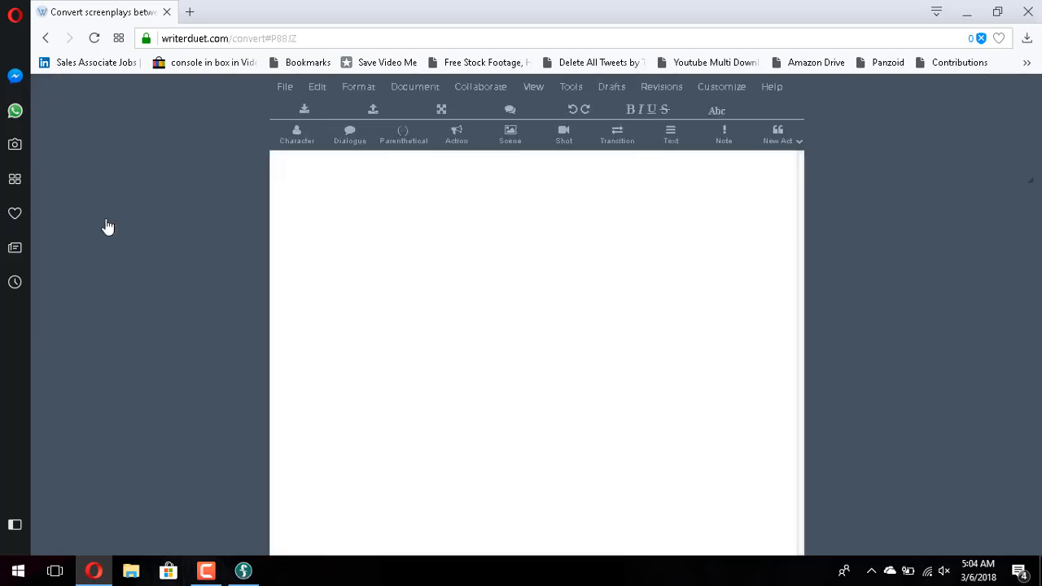
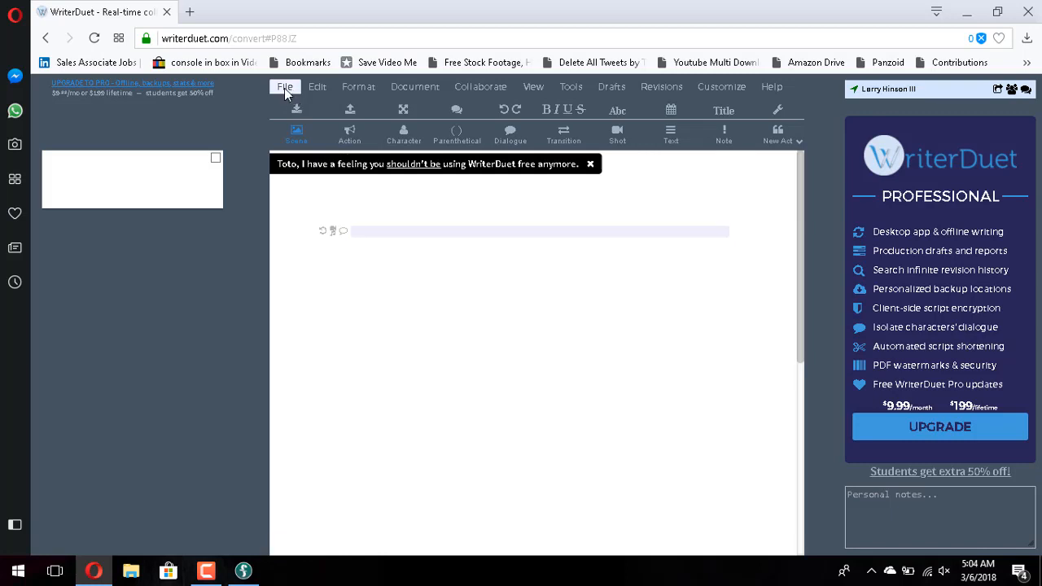
# Step: Import Example Screenplay.fdx from the Documents folder into the blank script and dismiss the notice about Pro features
pyautogui.click(284, 88)
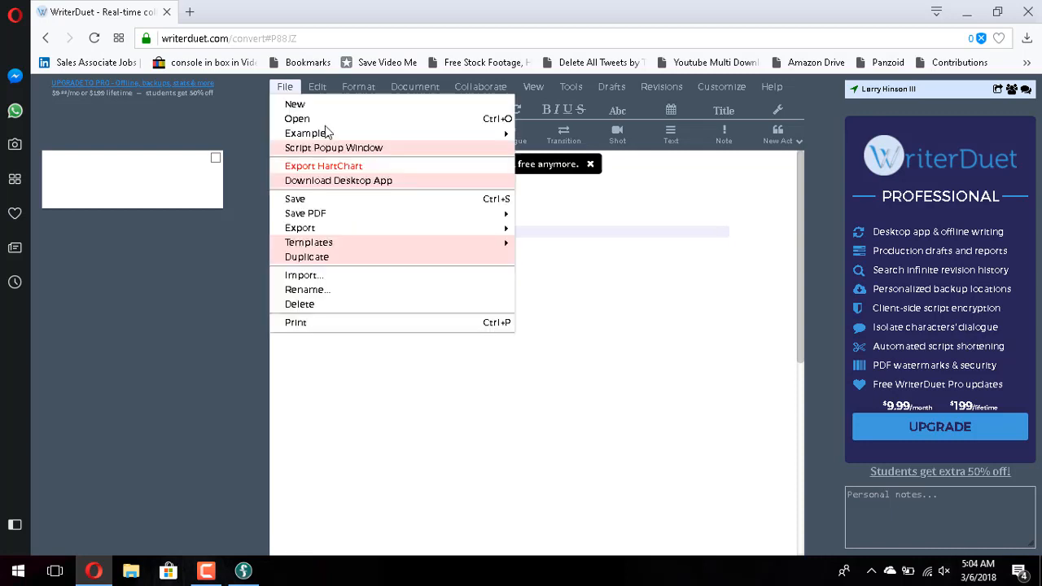
pyautogui.moveTo(355, 137)
pyautogui.moveTo(368, 229)
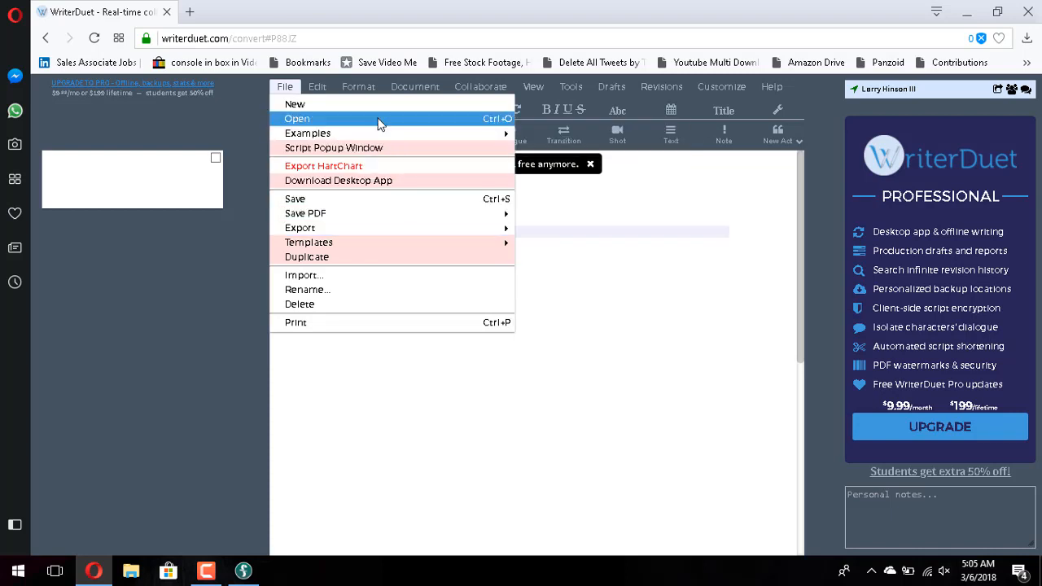
pyautogui.click(329, 279)
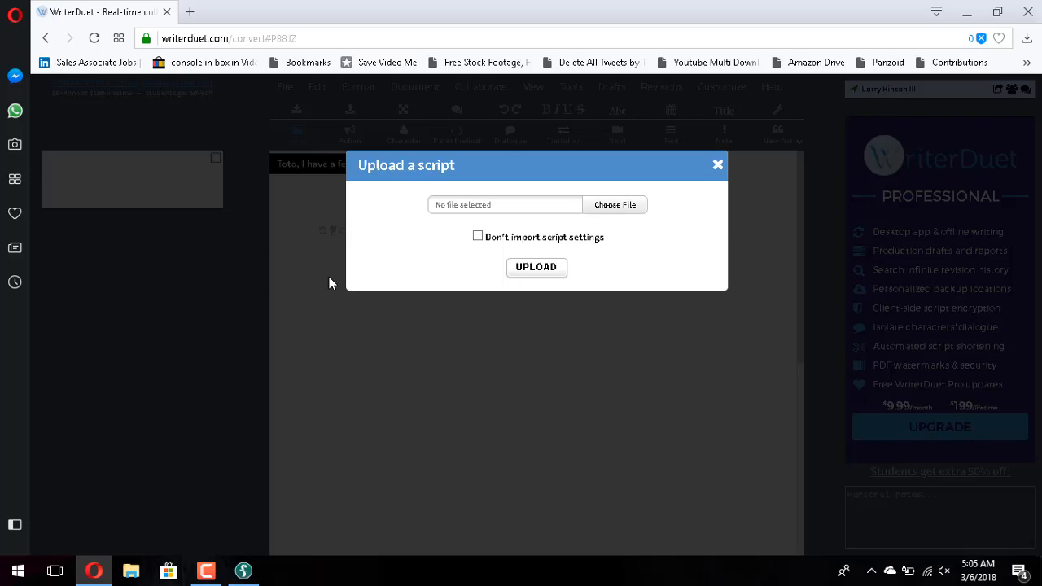
pyautogui.click(605, 213)
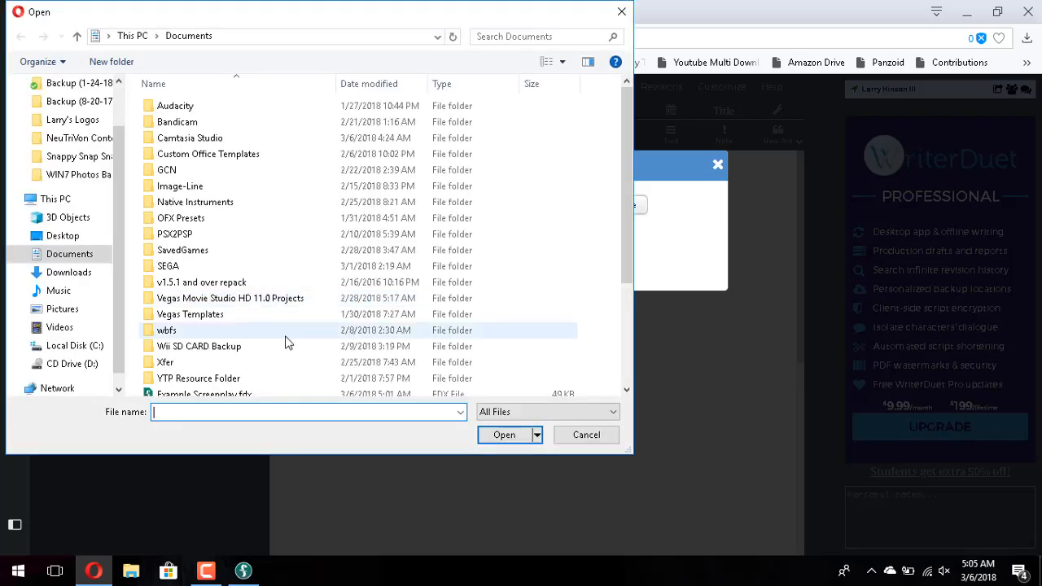
pyautogui.scroll(-3, 285, 342)
pyautogui.click(241, 244)
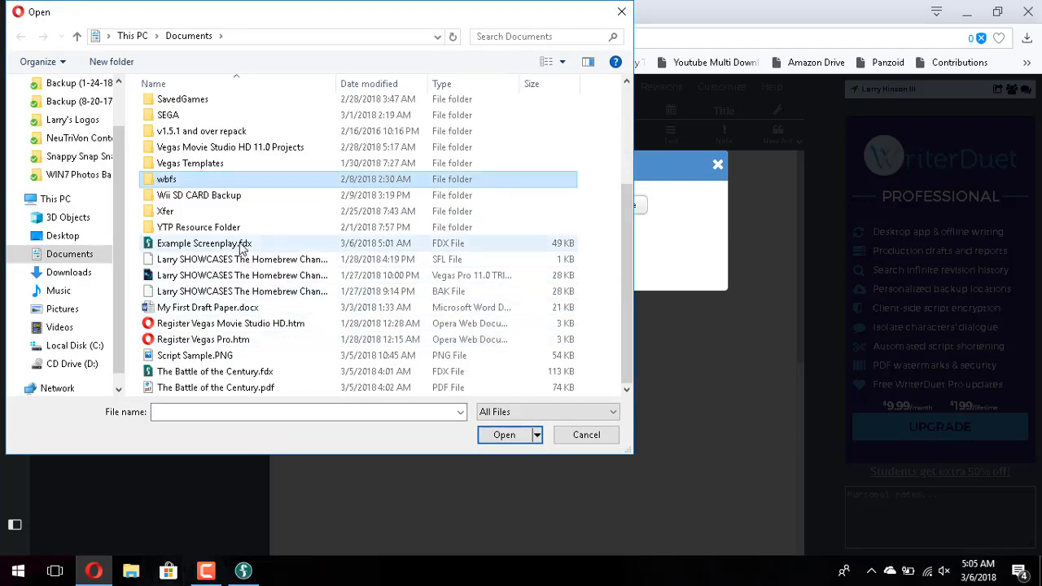
pyautogui.click(494, 435)
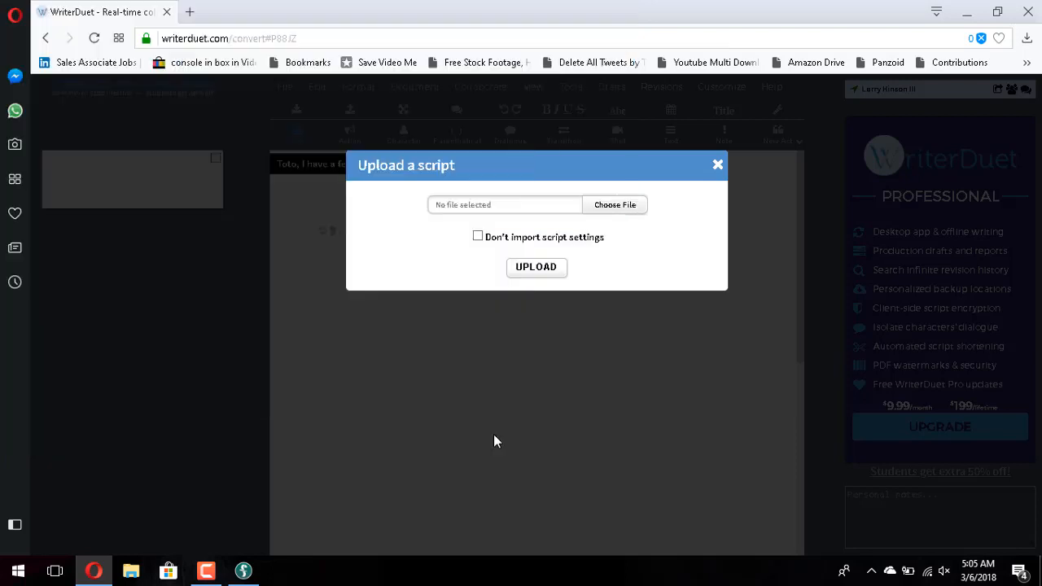
pyautogui.click(544, 270)
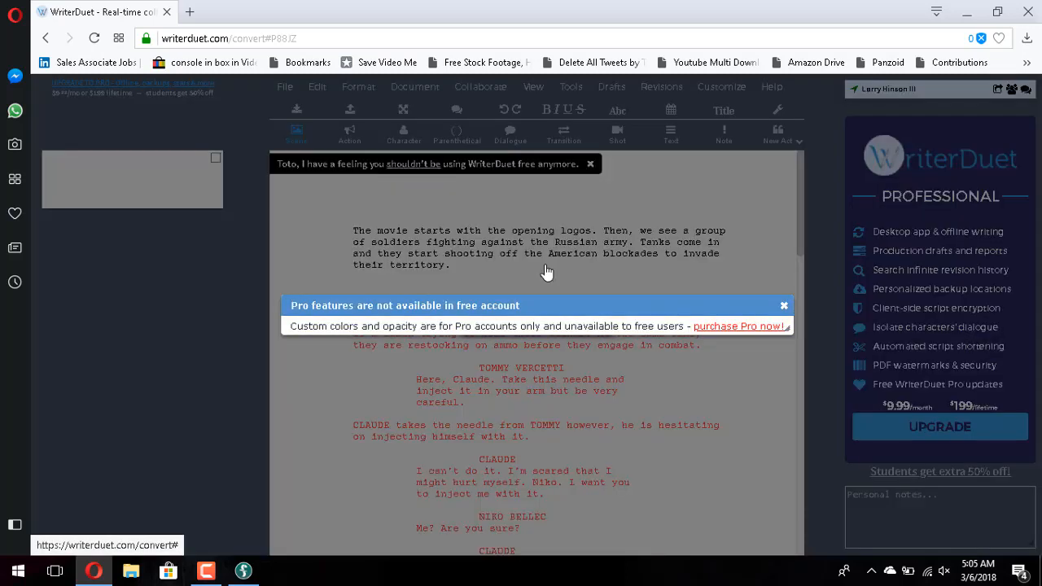
pyautogui.click(783, 306)
pyautogui.click(628, 328)
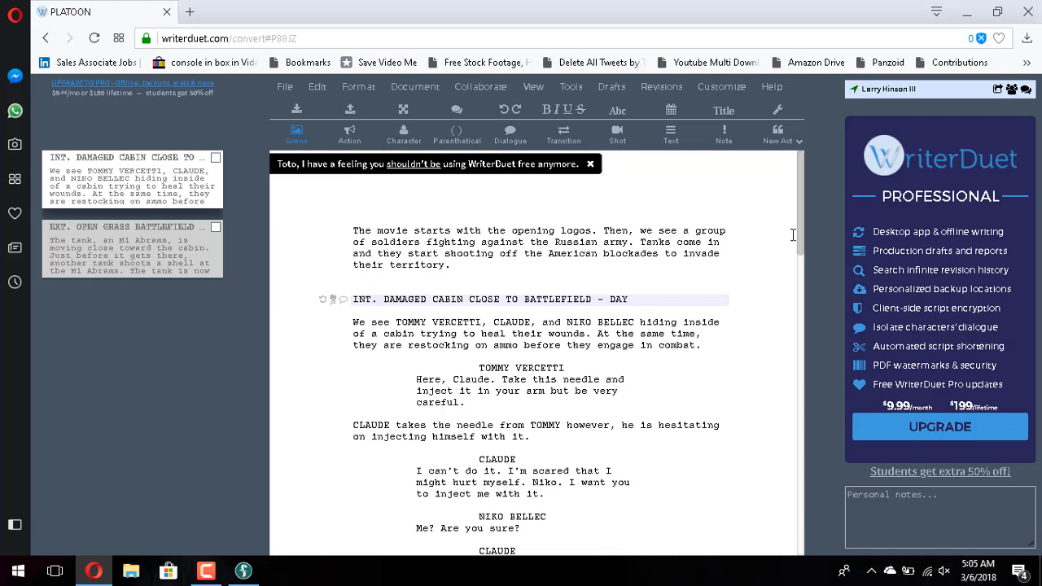
# Step: Examine the imported script's title page and close it
pyautogui.scroll(-1, 800, 235)
pyautogui.scroll(1, 801, 223)
pyautogui.click(429, 92)
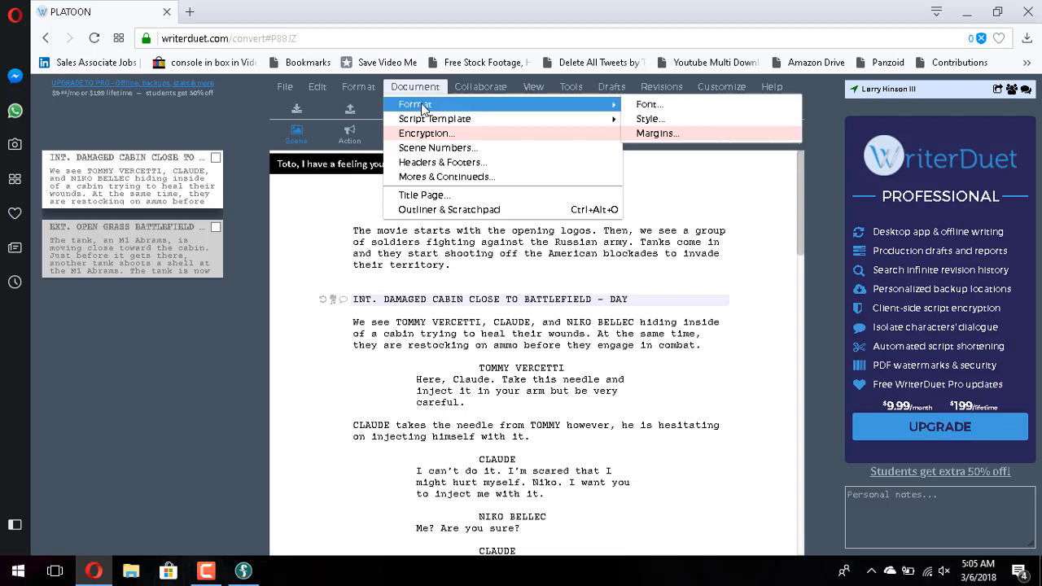
pyautogui.moveTo(420, 120)
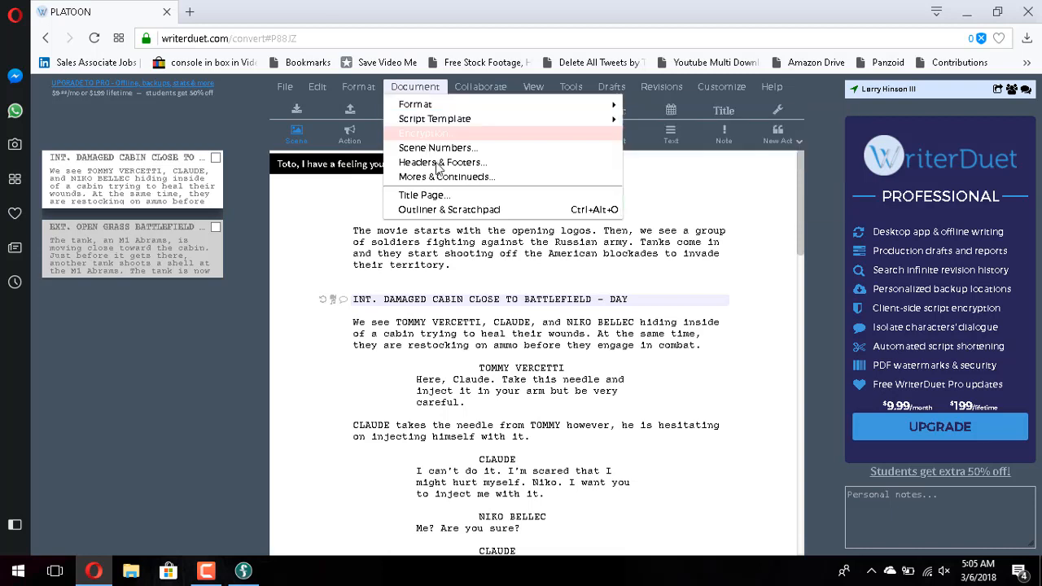
pyautogui.click(440, 197)
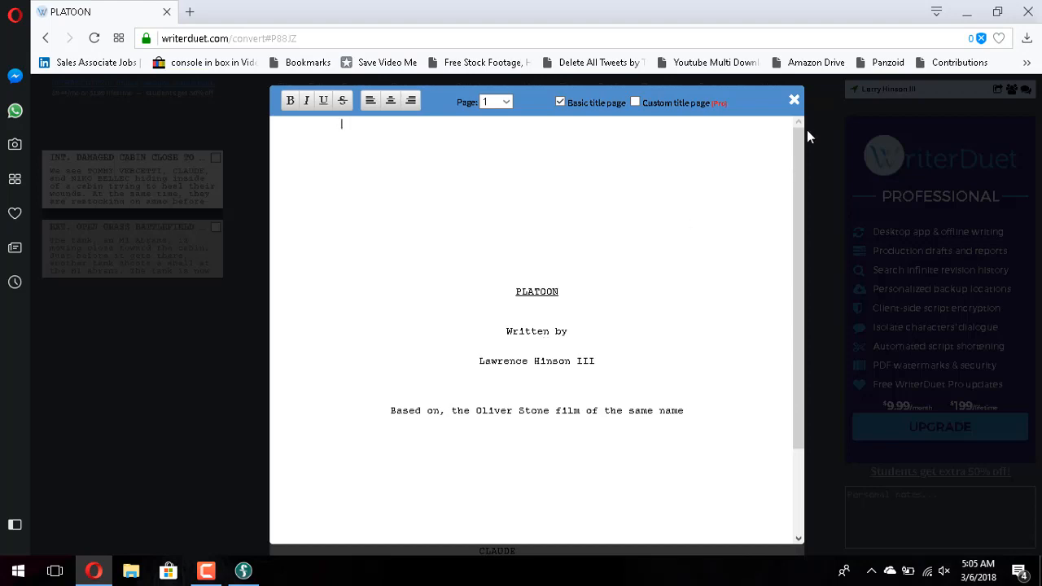
pyautogui.click(794, 99)
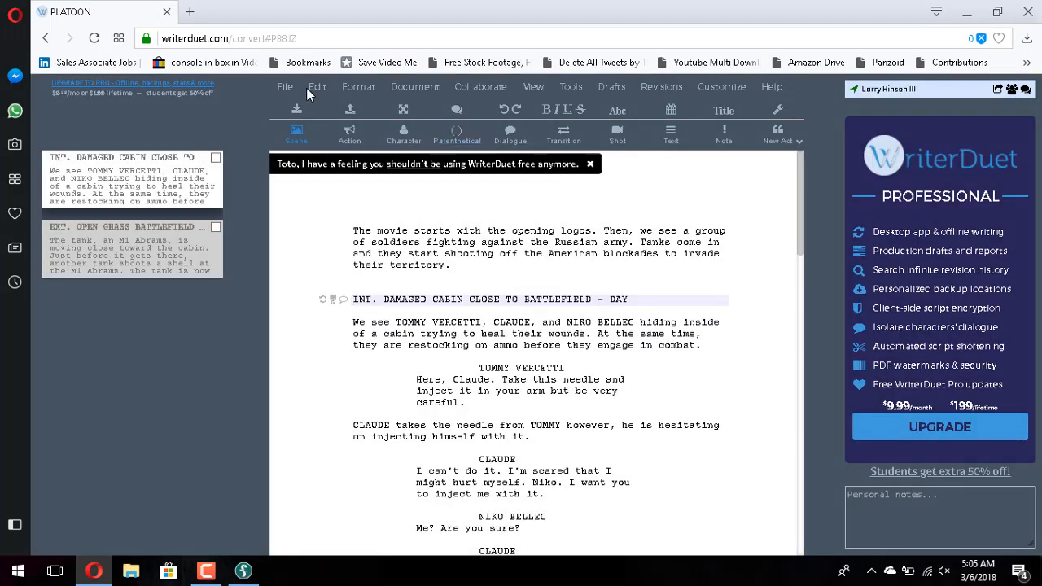
# Step: Export the imported script as a PDF file
pyautogui.click(285, 87)
pyautogui.moveTo(407, 213)
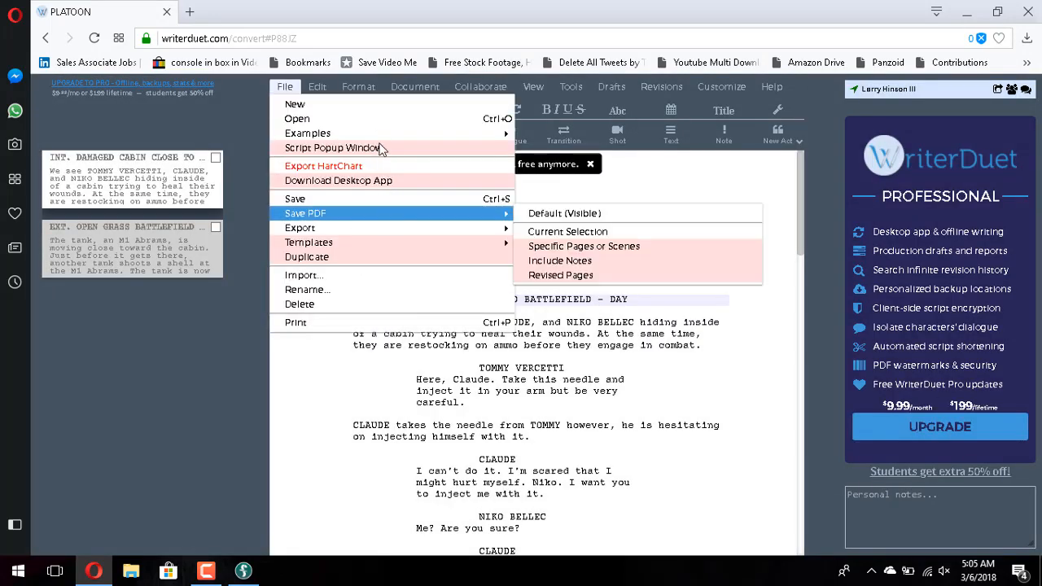
pyautogui.moveTo(481, 231)
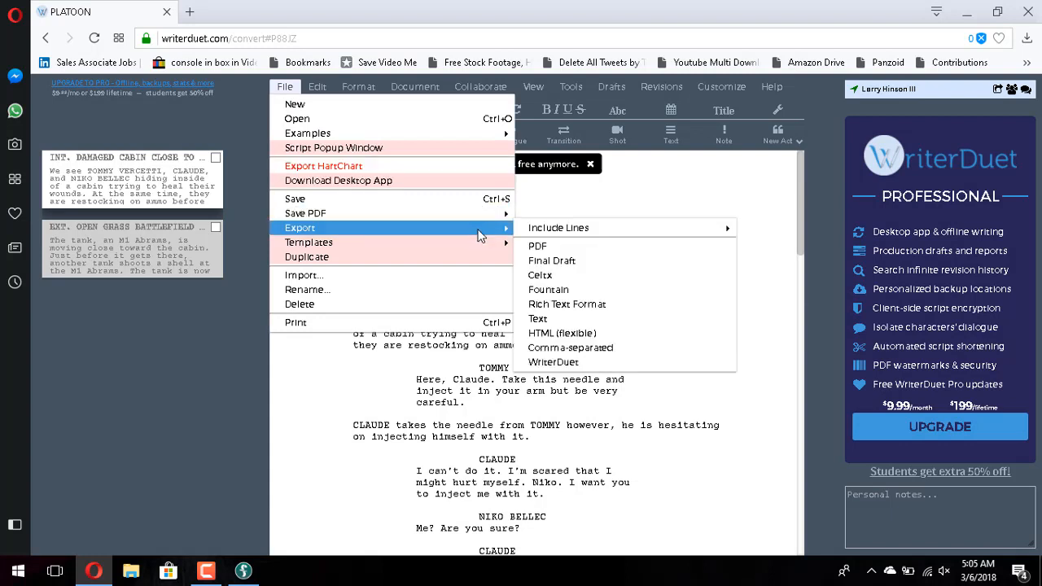
pyautogui.click(538, 251)
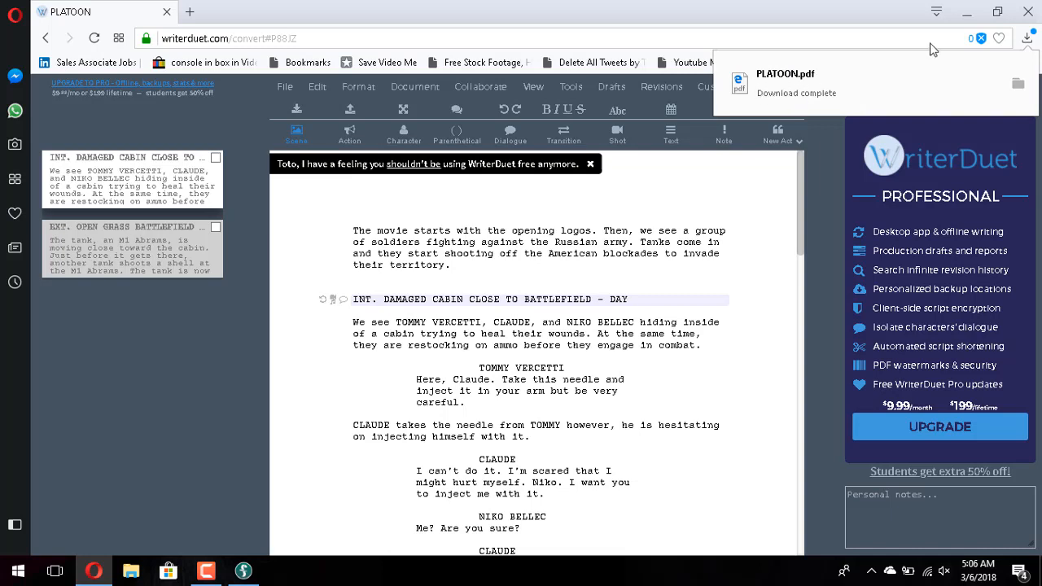
# Step: Open the downloaded PLATOON.pdf and look through it from the title page to the first script page
pyautogui.click(817, 85)
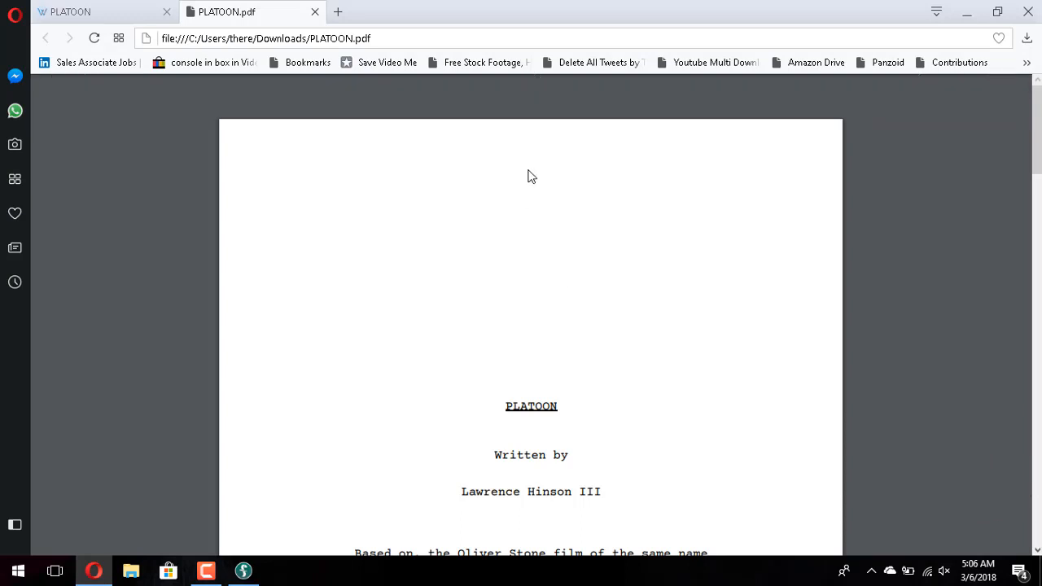
pyautogui.scroll(-1, 561, 411)
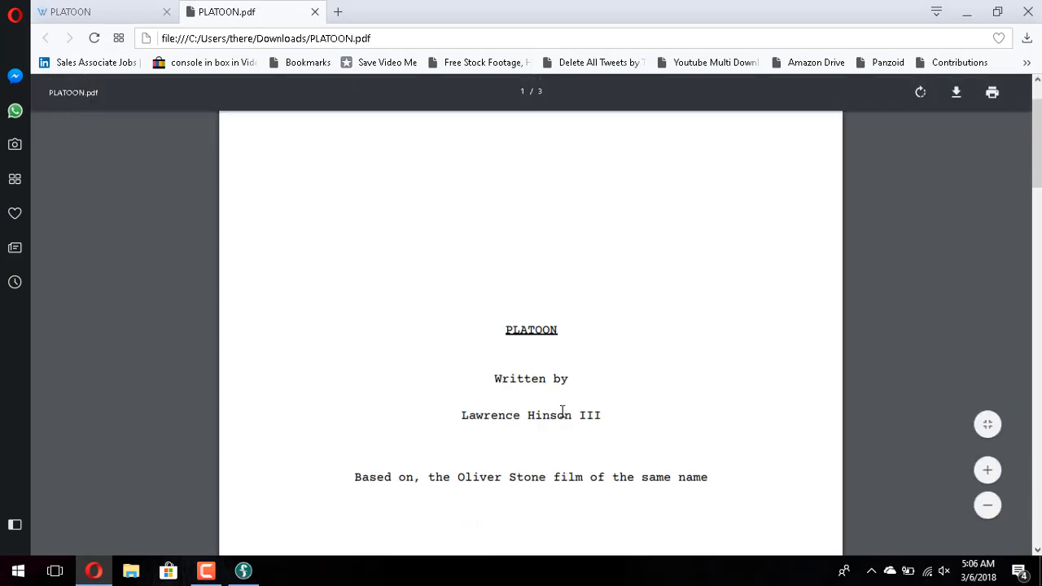
pyautogui.scroll(-2, 562, 411)
pyautogui.scroll(3, 587, 253)
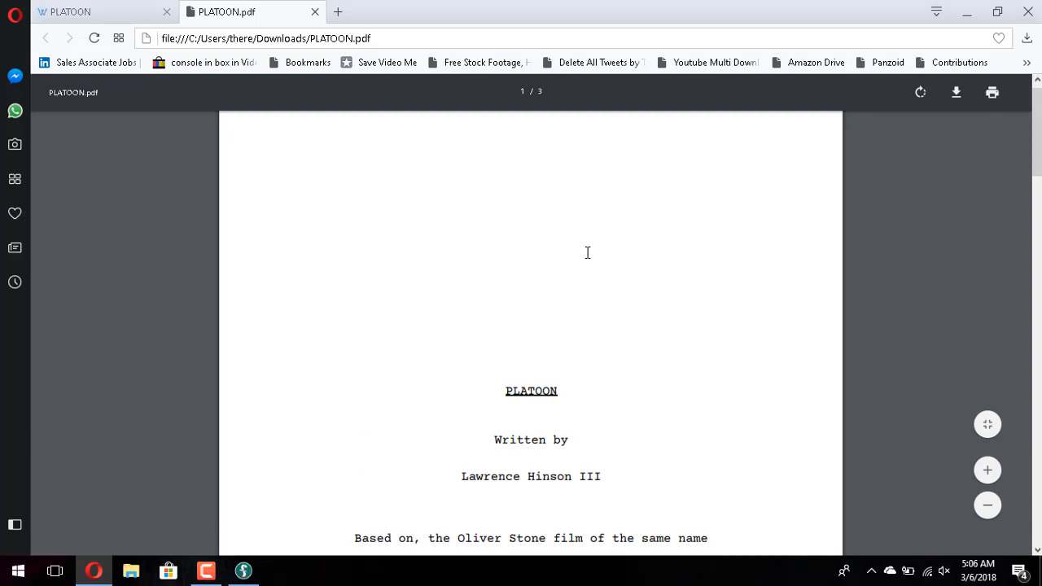
pyautogui.scroll(-5, 588, 253)
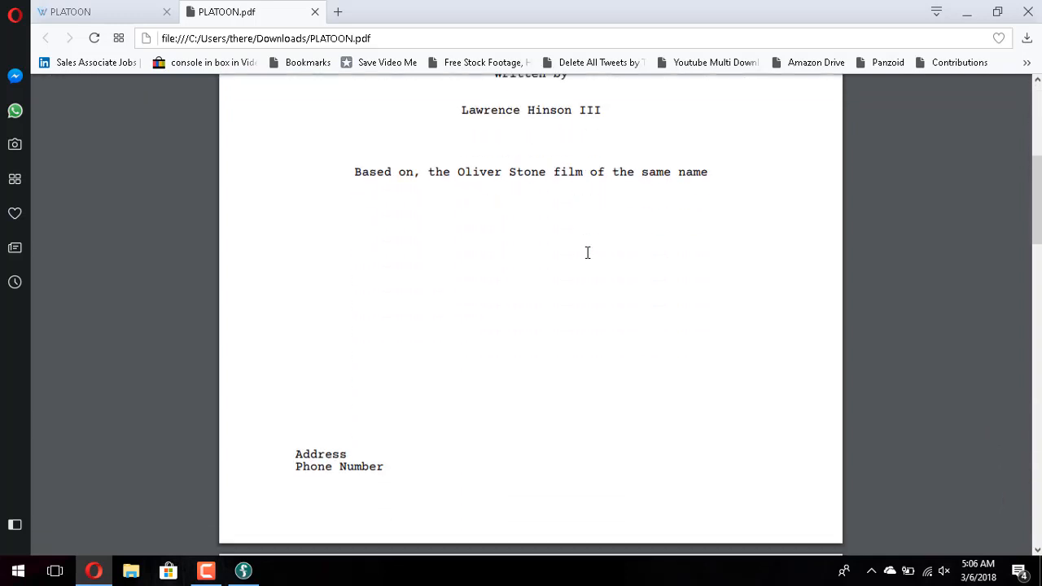
pyautogui.scroll(-4, 588, 253)
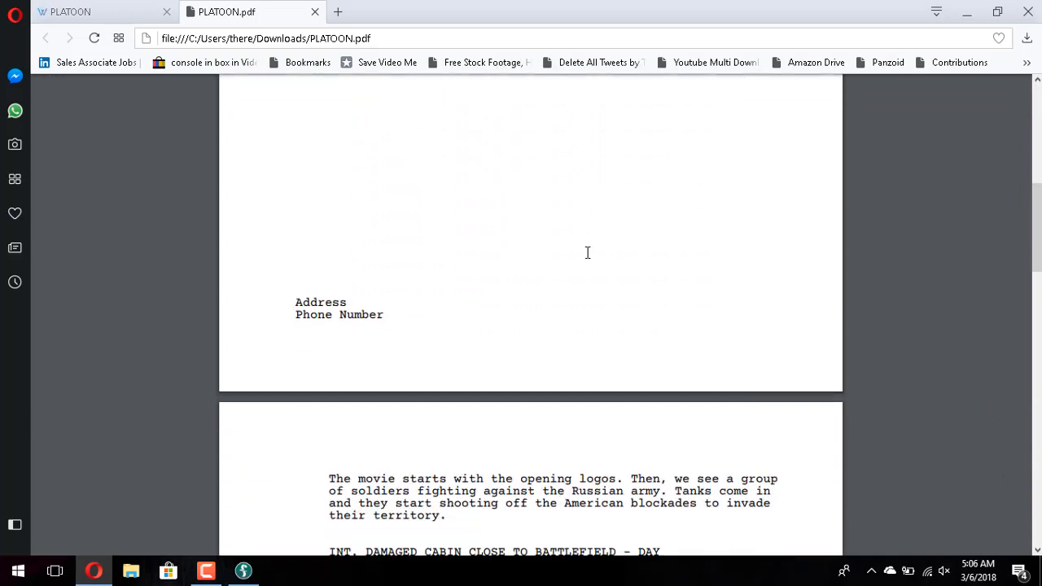
pyautogui.scroll(-2, 587, 253)
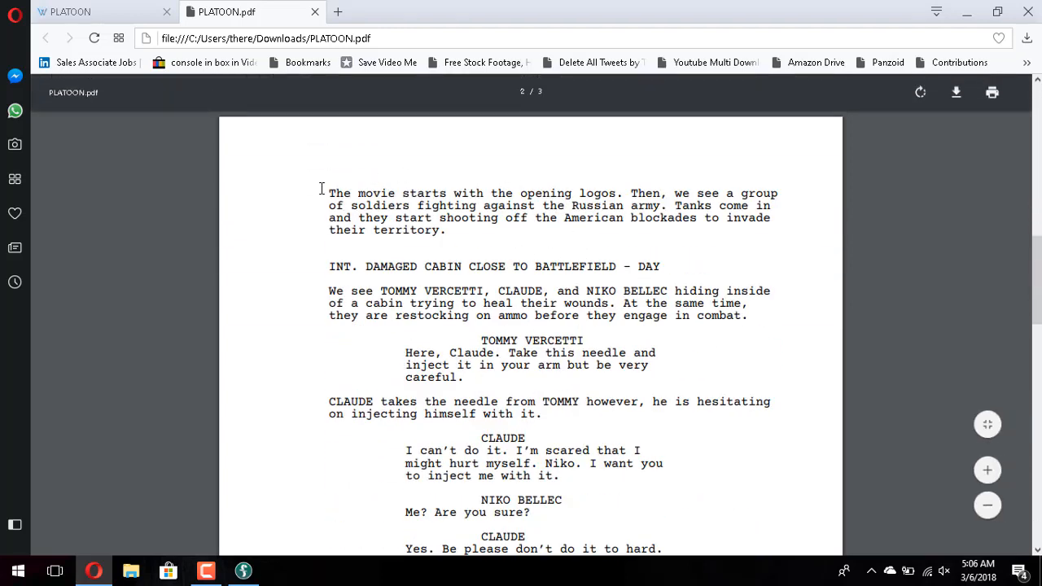
# Step: Highlight parts of the opening action paragraph and the INT. DAMAGED CABIN scene heading in the PDF, and clear the selection
pyautogui.moveTo(403, 217); pyautogui.dragTo(536, 217)
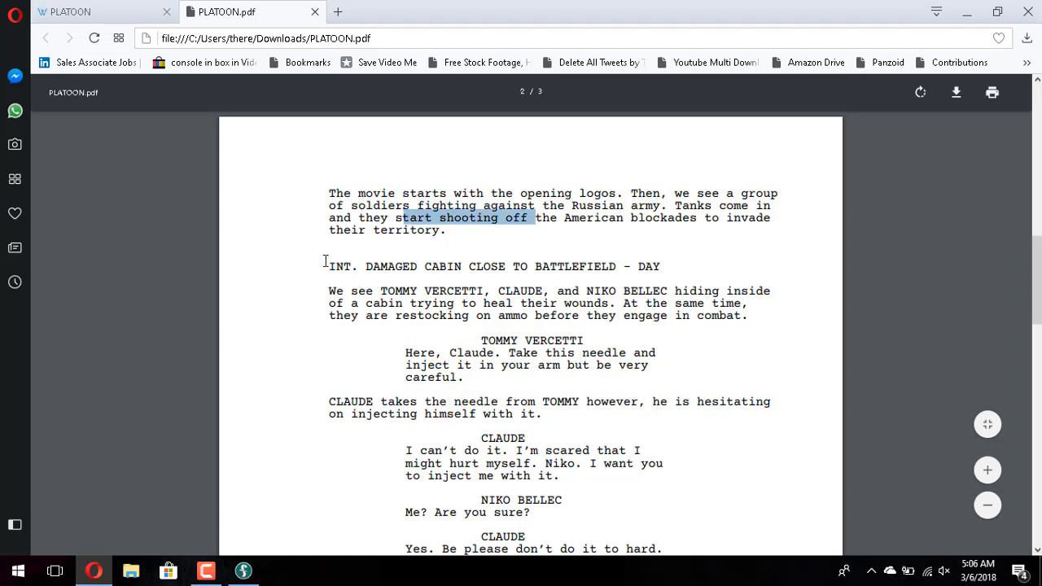
pyautogui.moveTo(325, 262); pyautogui.dragTo(653, 274)
pyautogui.click(635, 279)
pyautogui.moveTo(602, 308); pyautogui.dragTo(596, 265)
pyautogui.click(595, 262)
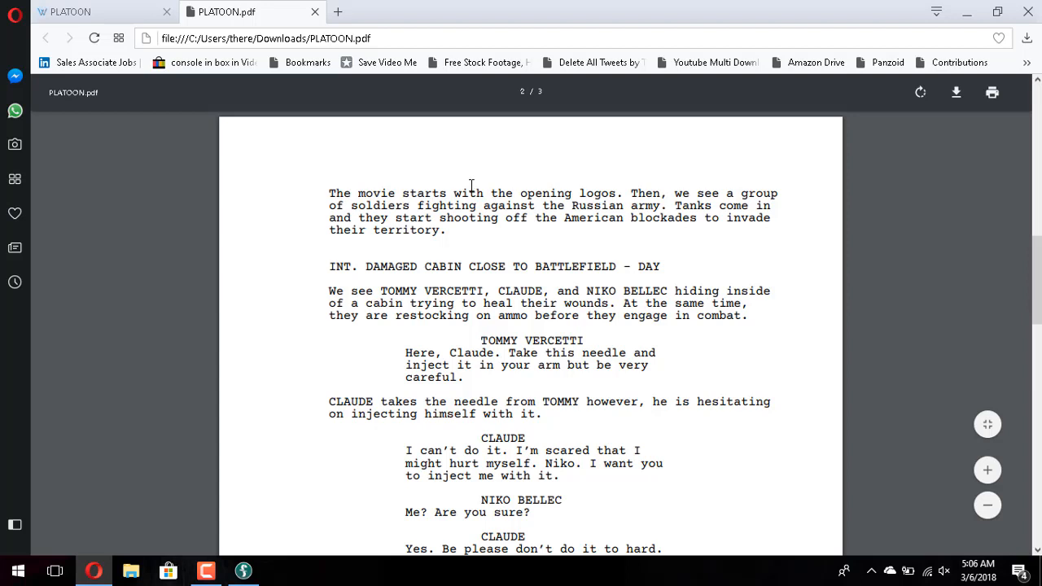
# Step: Examine the title, author credit and source credit on the PDF's title page
pyautogui.scroll(1, 527, 182)
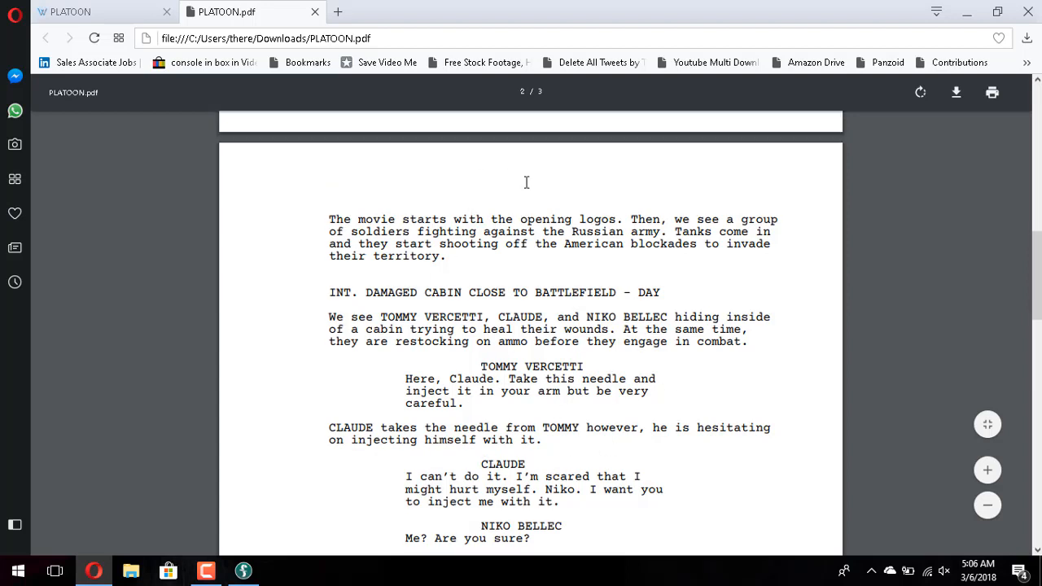
pyautogui.scroll(10, 526, 182)
pyautogui.scroll(-3, 519, 367)
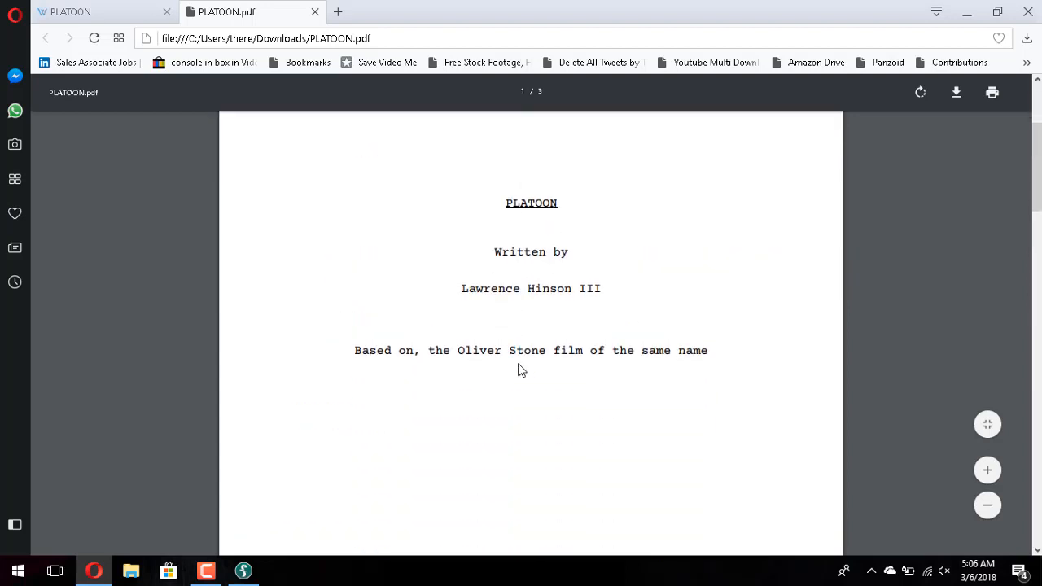
pyautogui.scroll(5, 519, 368)
pyautogui.scroll(-4, 537, 458)
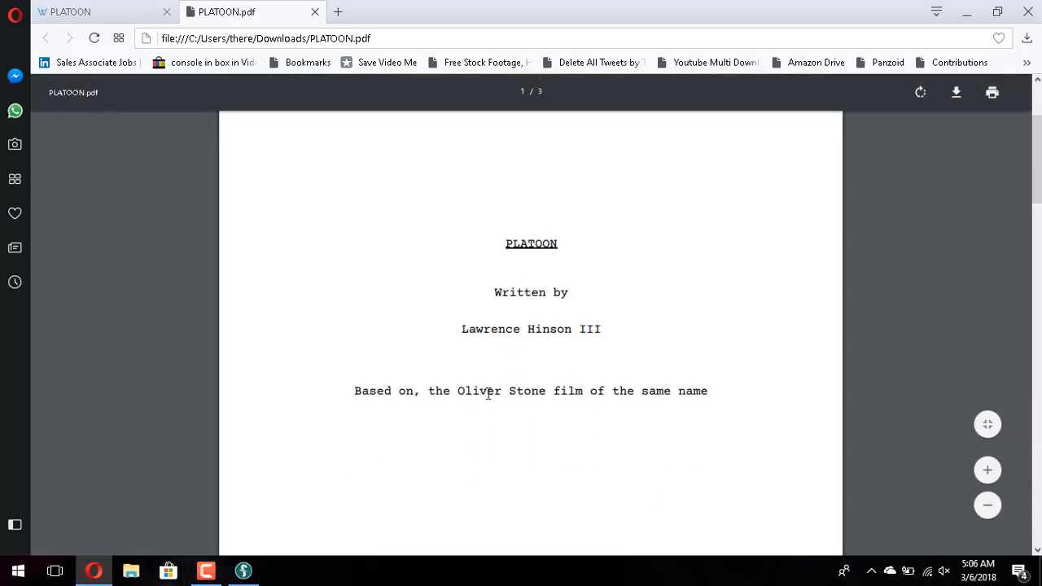
pyautogui.scroll(-2, 488, 394)
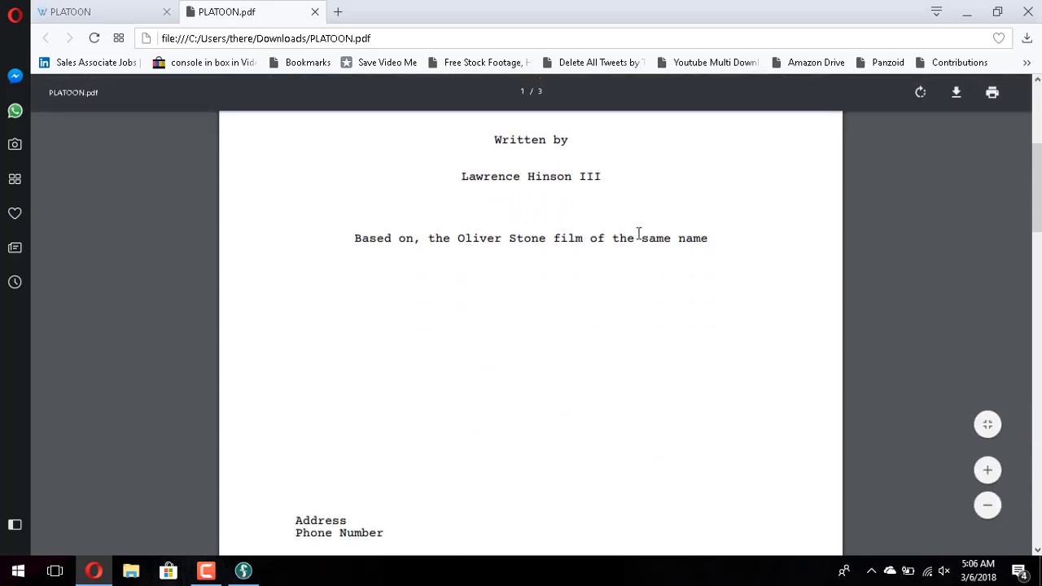
pyautogui.moveTo(693, 250)
pyautogui.mouseDown()
pyautogui.moveTo(361, 228)
pyautogui.moveTo(355, 237)
pyautogui.moveTo(692, 249)
pyautogui.mouseUp()
pyautogui.scroll(3, 538, 254)
# Step: Highlight the Address and Phone Number lines on the PDF's title page, clear the selection and review the page
pyautogui.scroll(-6, 538, 254)
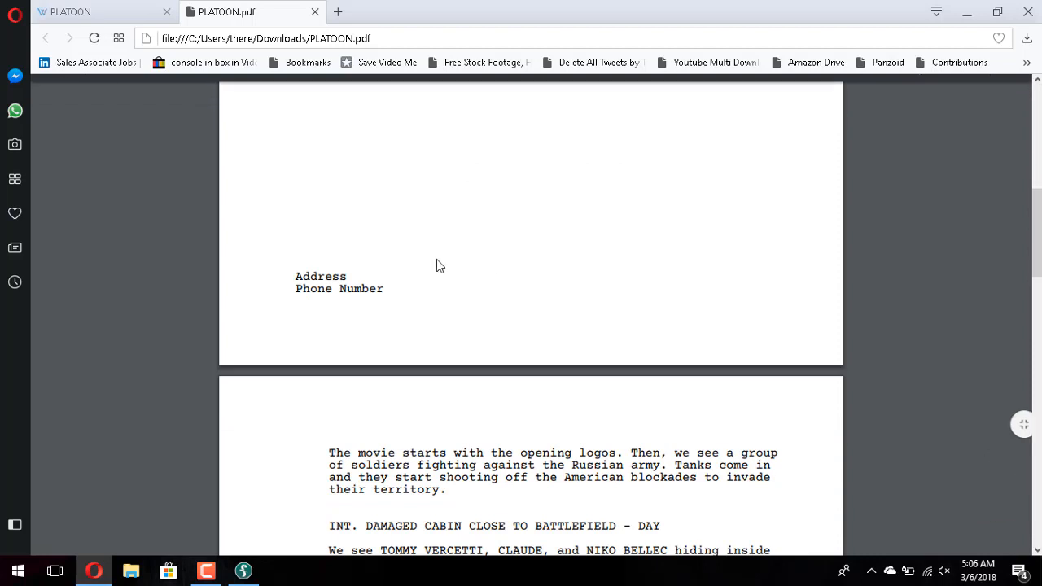
pyautogui.tripleClick(380, 289)
pyautogui.click(633, 335)
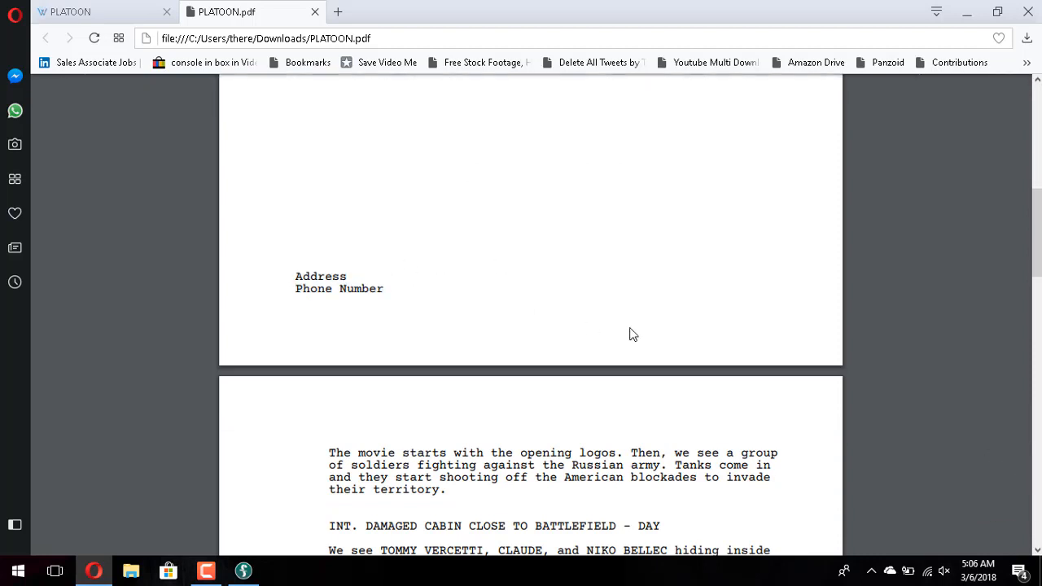
pyautogui.moveTo(381, 288); pyautogui.dragTo(278, 271)
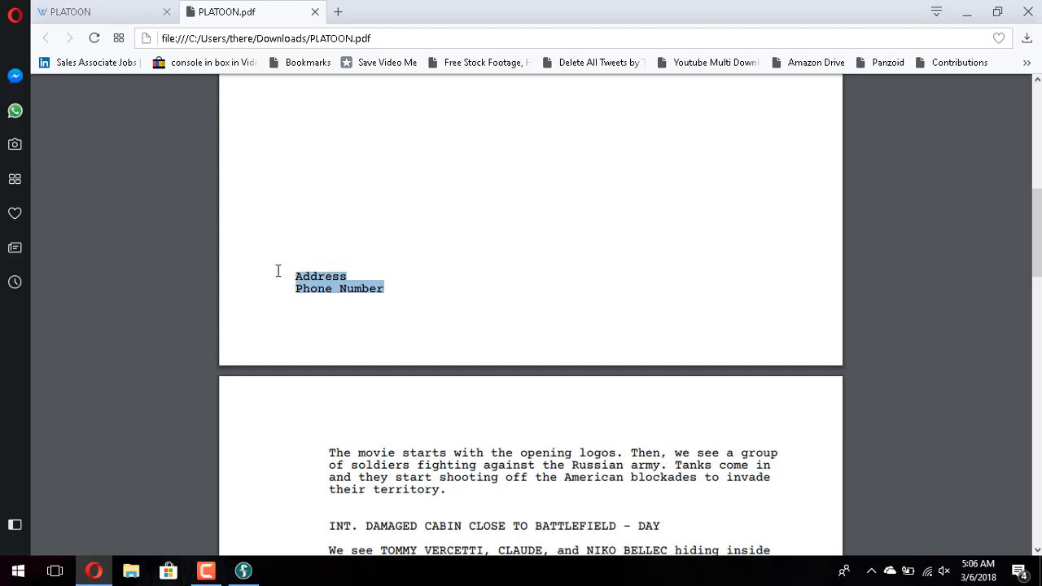
pyautogui.click(448, 293)
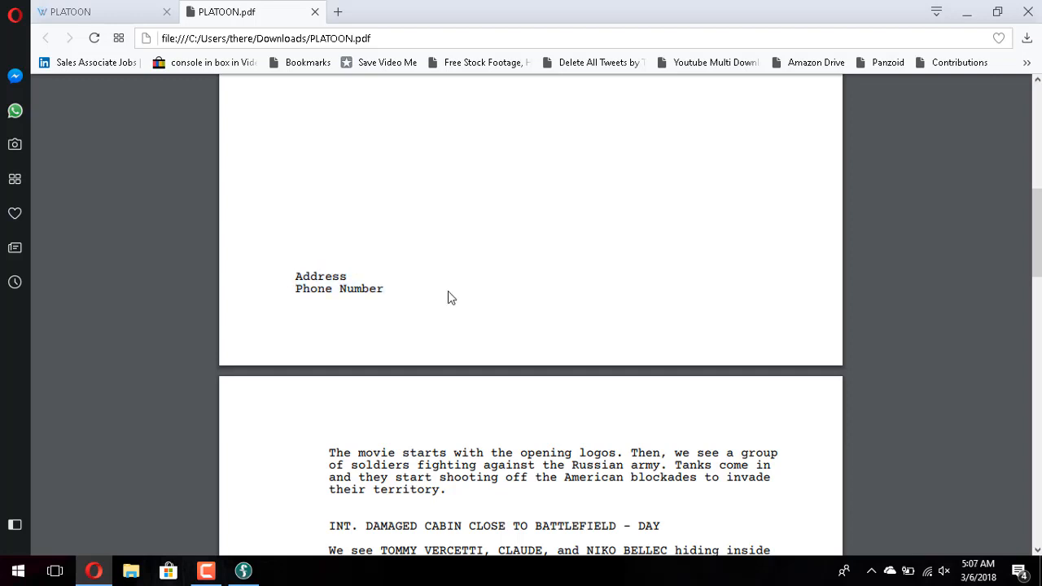
pyautogui.scroll(6, 448, 297)
pyautogui.scroll(-4, 448, 297)
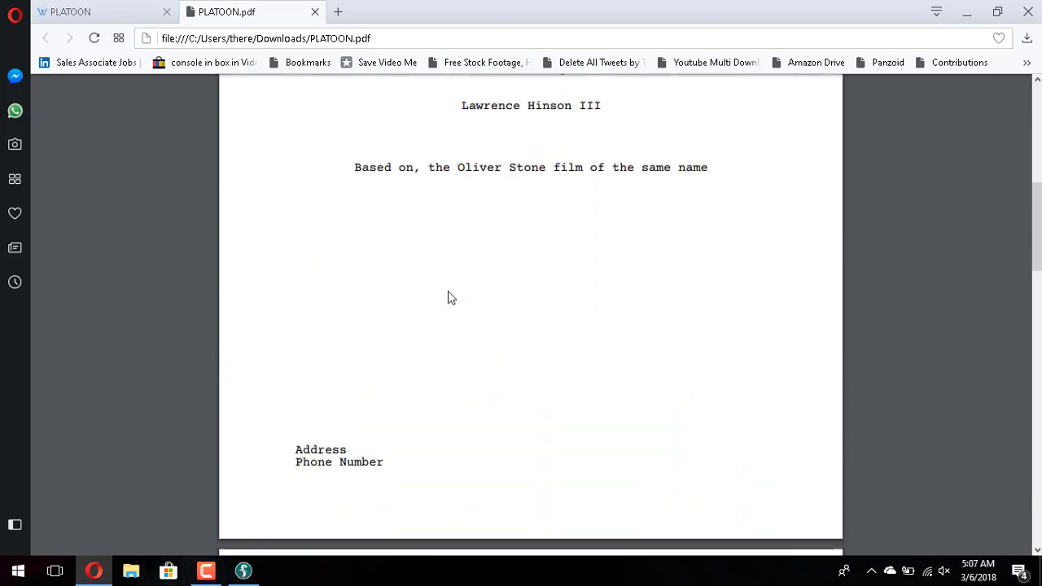
# Step: Examine the first scene's heading and action description on page 2 of the PDF
pyautogui.scroll(-6, 447, 297)
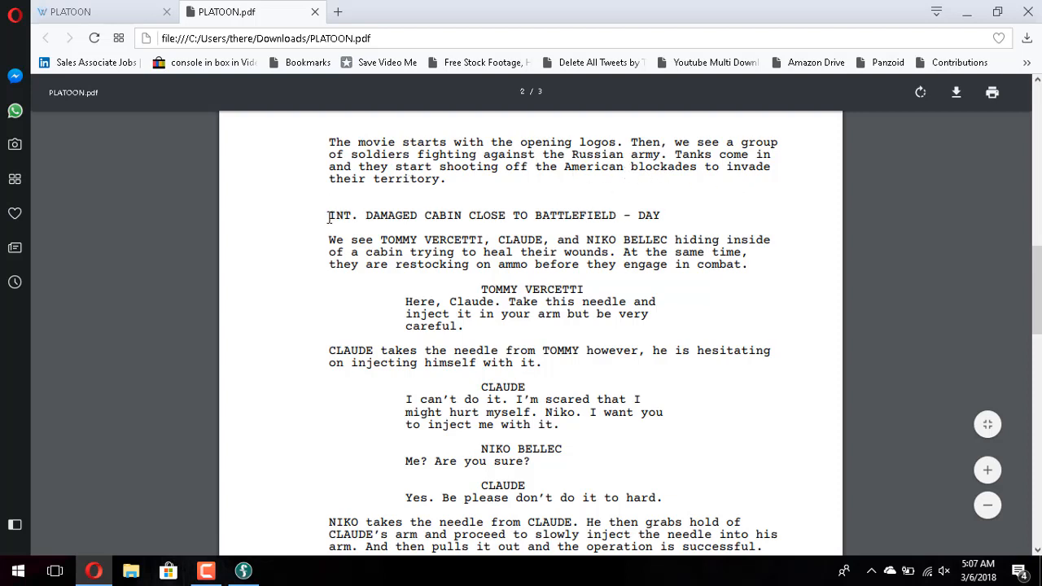
pyautogui.moveTo(329, 216); pyautogui.dragTo(706, 207)
pyautogui.click(367, 247)
pyautogui.scroll(-1, 689, 326)
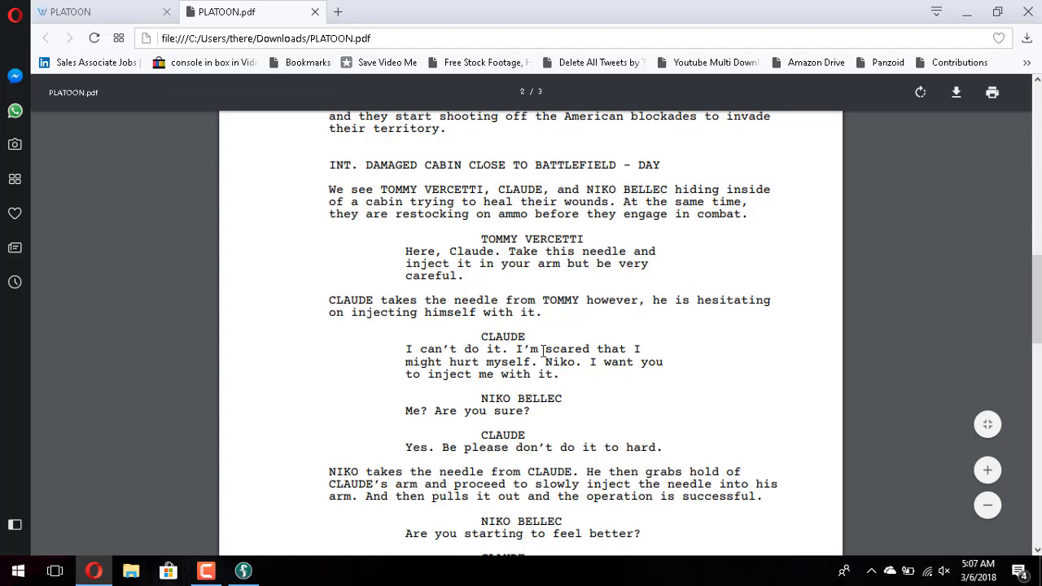
# Step: Read the dialogue between Claude and Niko and the action paragraph about the needle, highlighting parts of the text
pyautogui.scroll(-3, 666, 316)
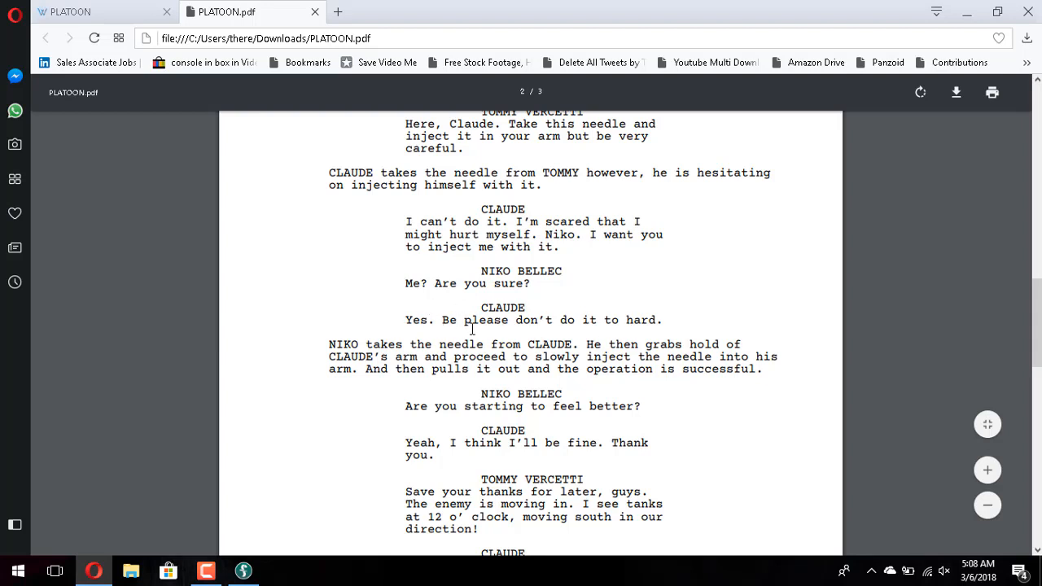
pyautogui.doubleClick(444, 319)
pyautogui.click(464, 318)
pyautogui.moveTo(620, 328)
pyautogui.mouseDown()
pyautogui.moveTo(598, 324)
pyautogui.moveTo(620, 319)
pyautogui.mouseUp()
pyautogui.click(615, 299)
pyautogui.scroll(-2, 688, 353)
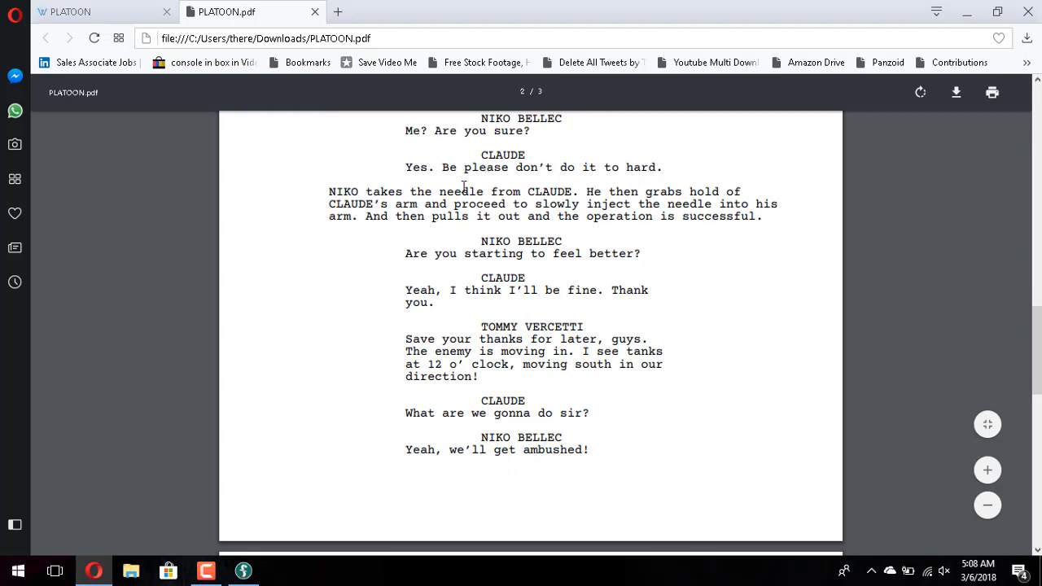
pyautogui.tripleClick(398, 197)
pyautogui.click(649, 230)
pyautogui.scroll(1, 649, 232)
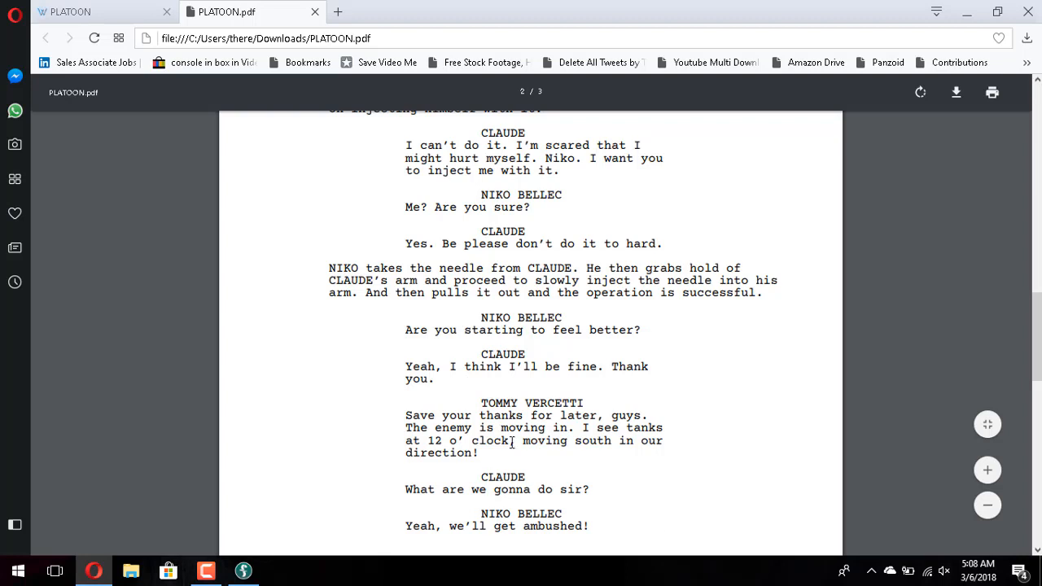
# Step: Read the end of the cabin scene, the CUT TO: transition and the EXT. OPEN GRASS BATTLEFIELD scene on the PDF's last page
pyautogui.scroll(-3, 512, 442)
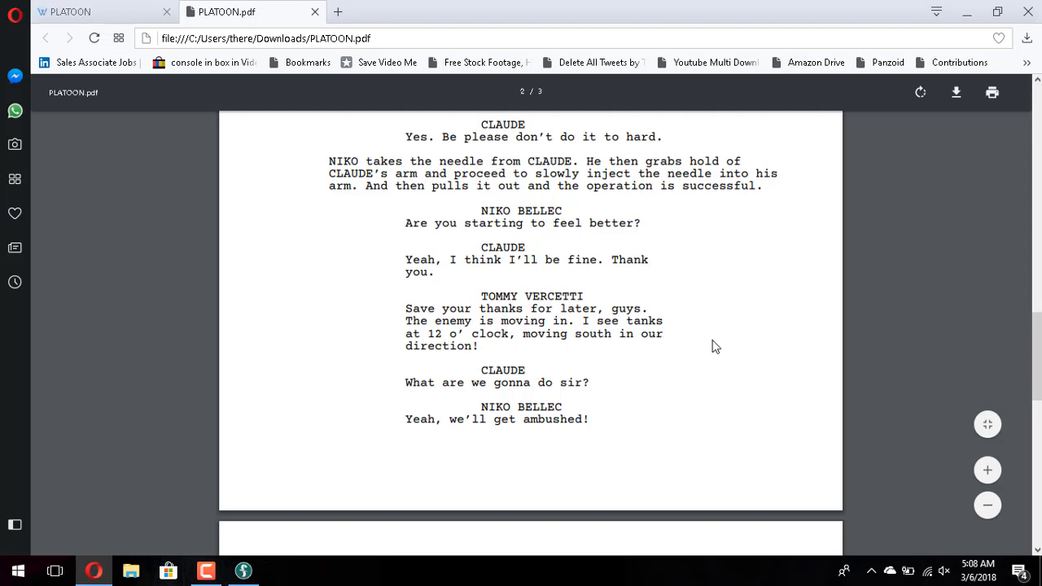
pyautogui.scroll(-1, 713, 346)
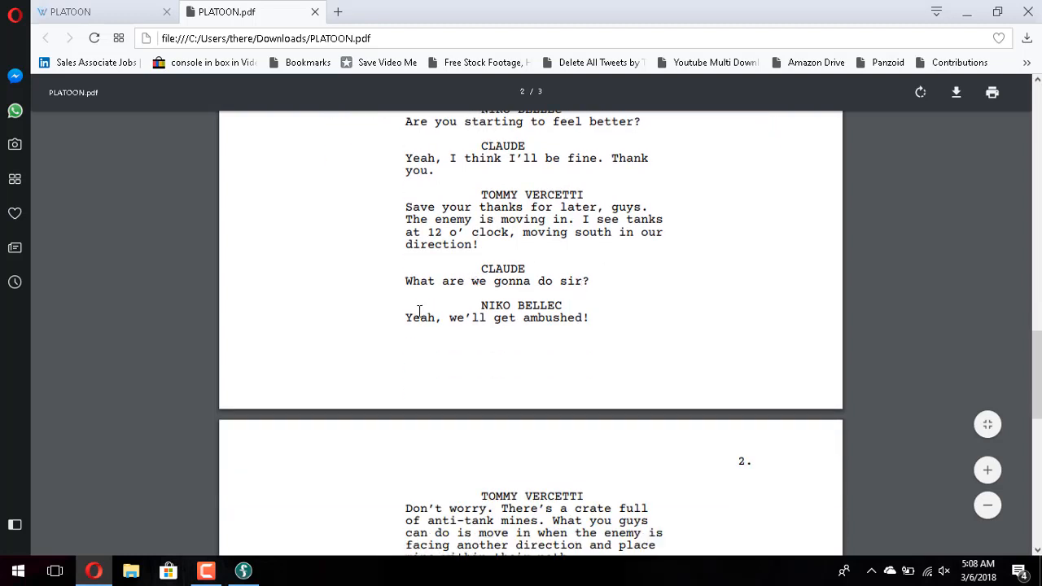
pyautogui.scroll(-2, 627, 410)
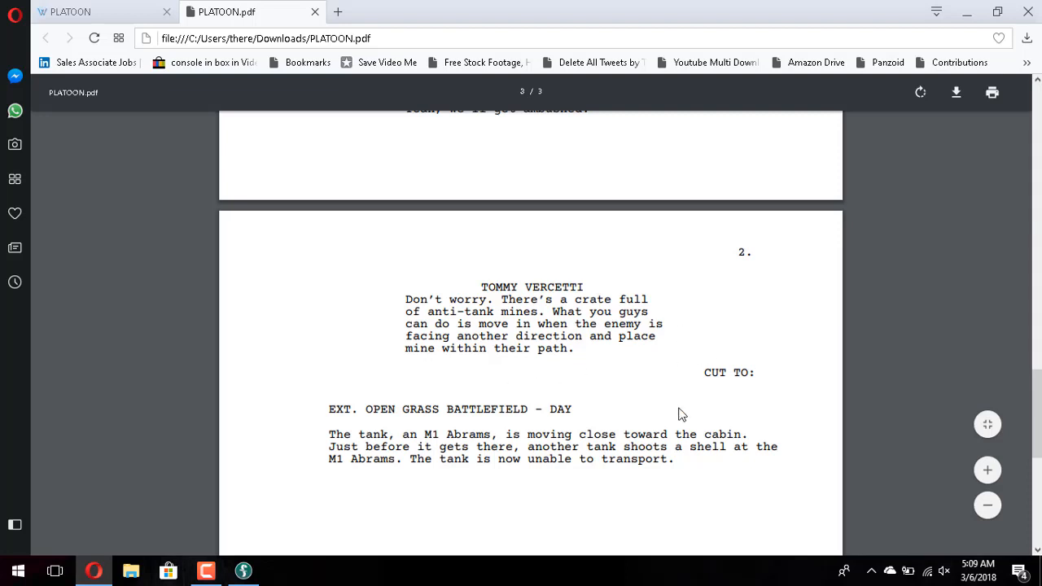
pyautogui.scroll(-1, 679, 413)
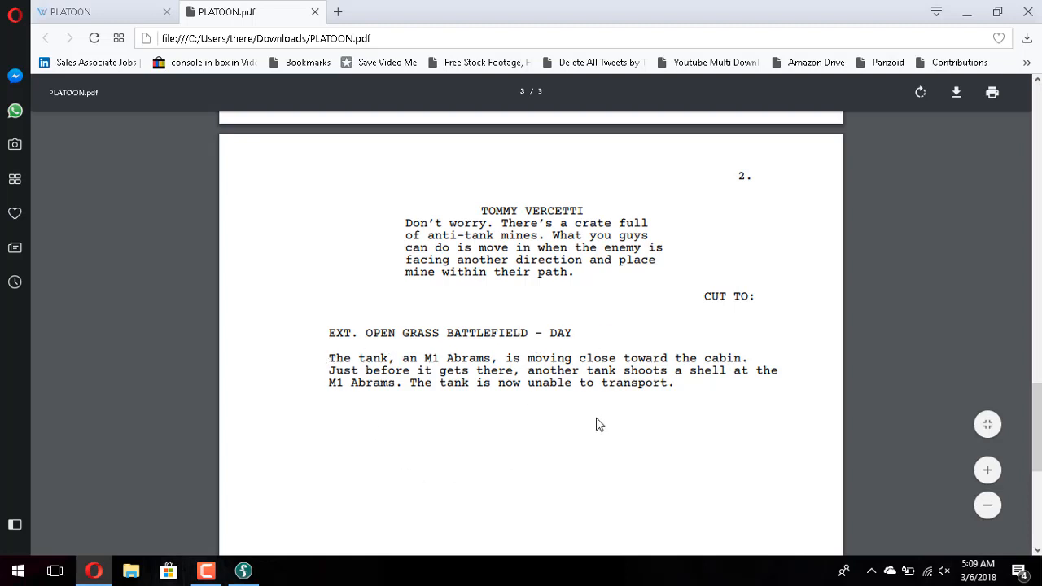
pyautogui.scroll(1, 632, 427)
pyautogui.scroll(-2, 633, 428)
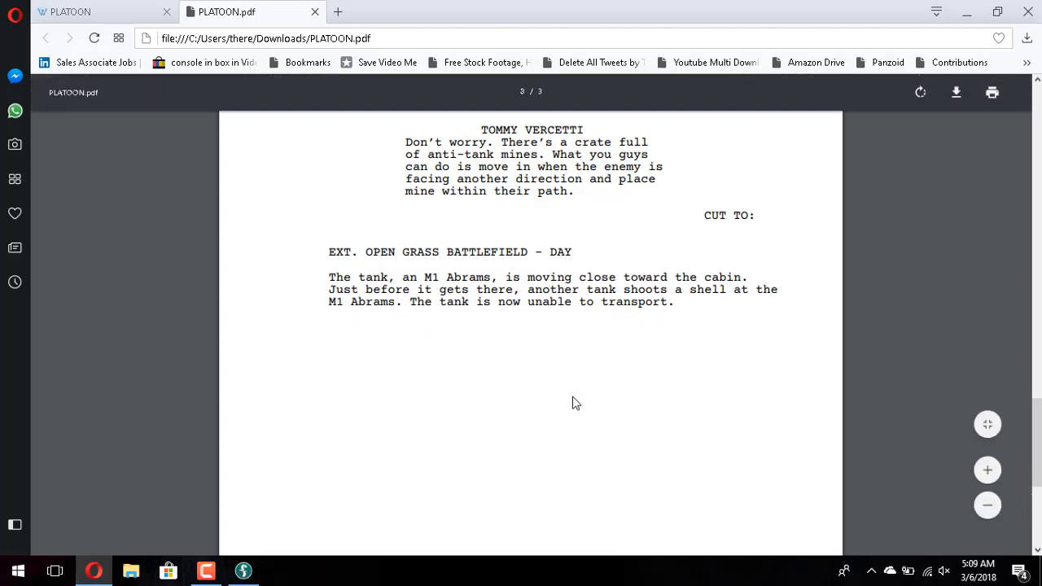
pyautogui.scroll(-3, 570, 400)
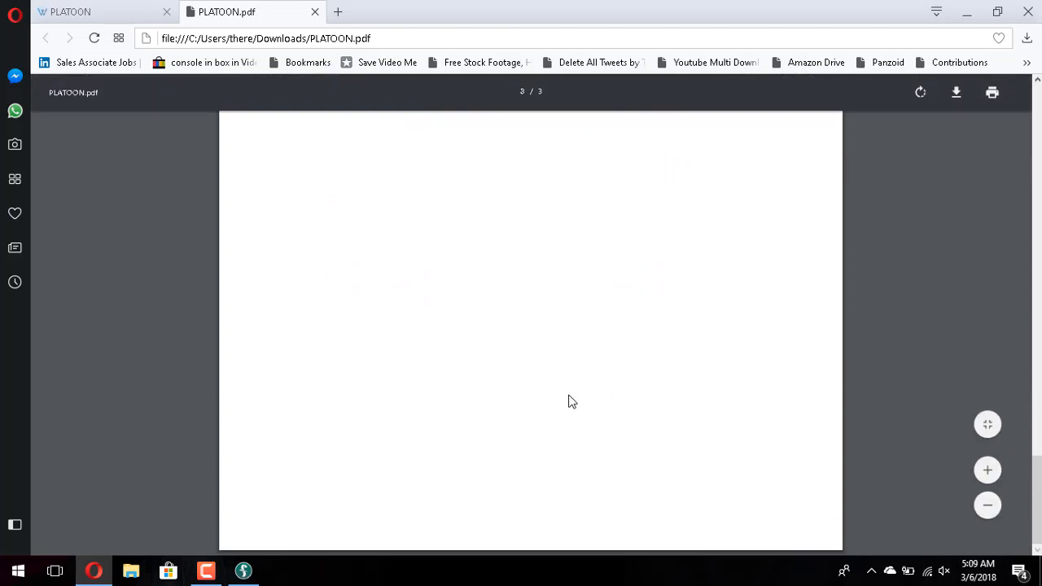
pyautogui.scroll(7, 570, 400)
pyautogui.scroll(-2, 599, 309)
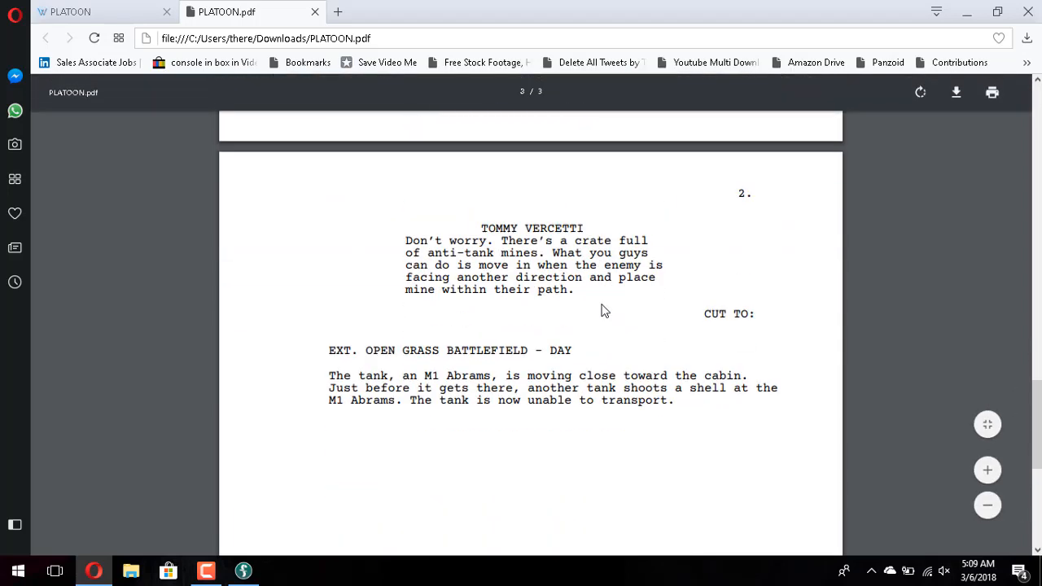
# Step: Review the PDF's first script page again, from the opening action through the cabin scene
pyautogui.scroll(6, 600, 309)
pyautogui.scroll(8, 602, 310)
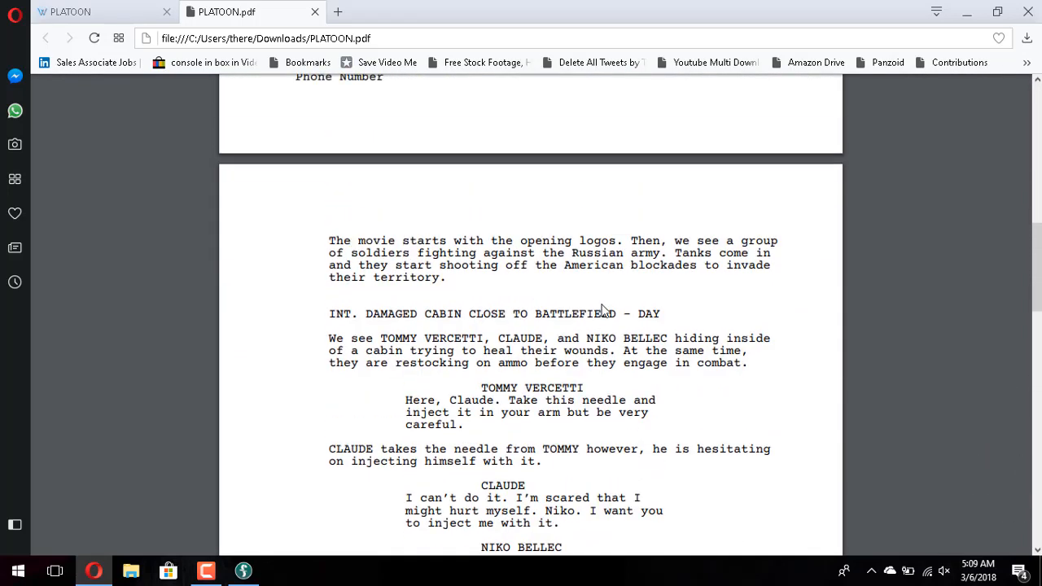
pyautogui.scroll(3, 604, 309)
pyautogui.scroll(-8, 604, 309)
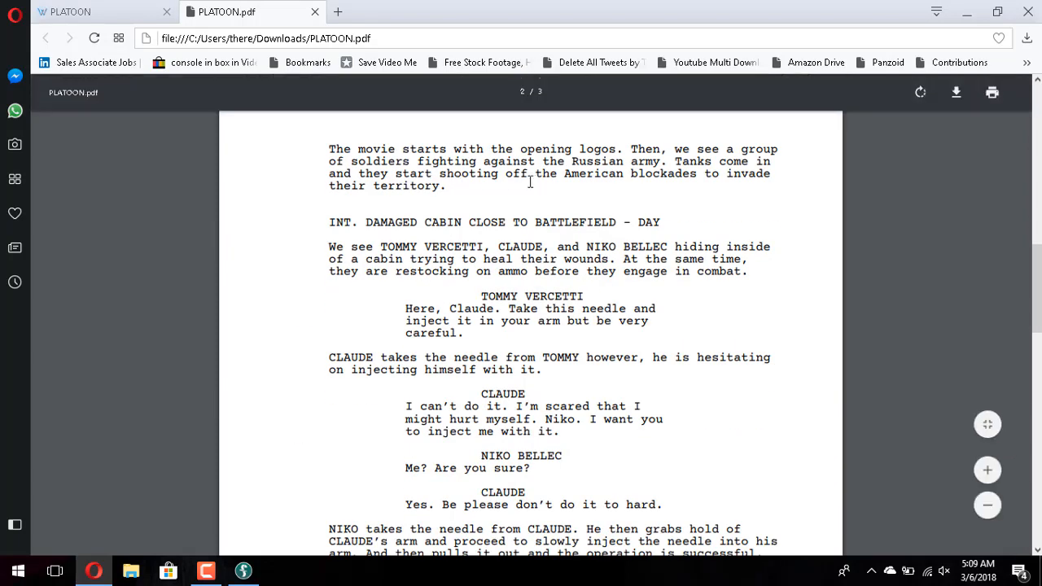
pyautogui.scroll(1, 544, 221)
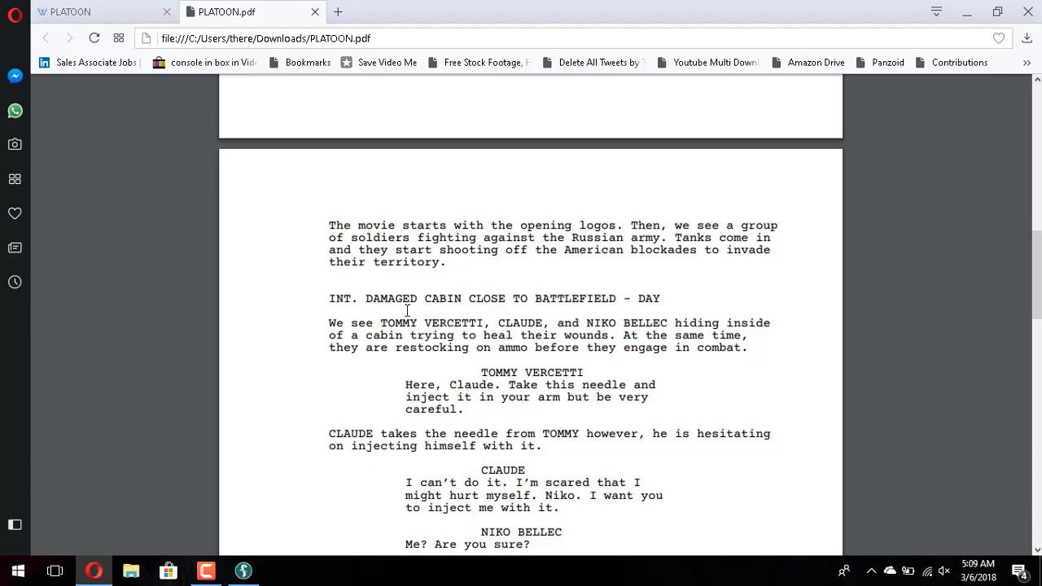
pyautogui.scroll(-1, 499, 396)
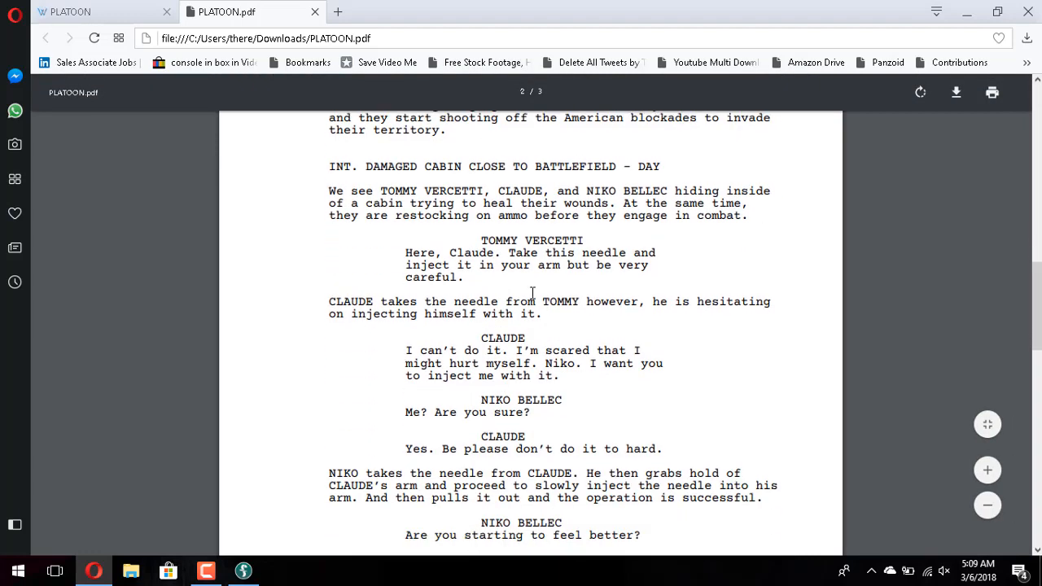
pyautogui.scroll(-4, 530, 293)
# Step: Switch to Final Draft and look through the script pages of Example Screenplay.fdx to compare them with the exported PDF
pyautogui.click(242, 572)
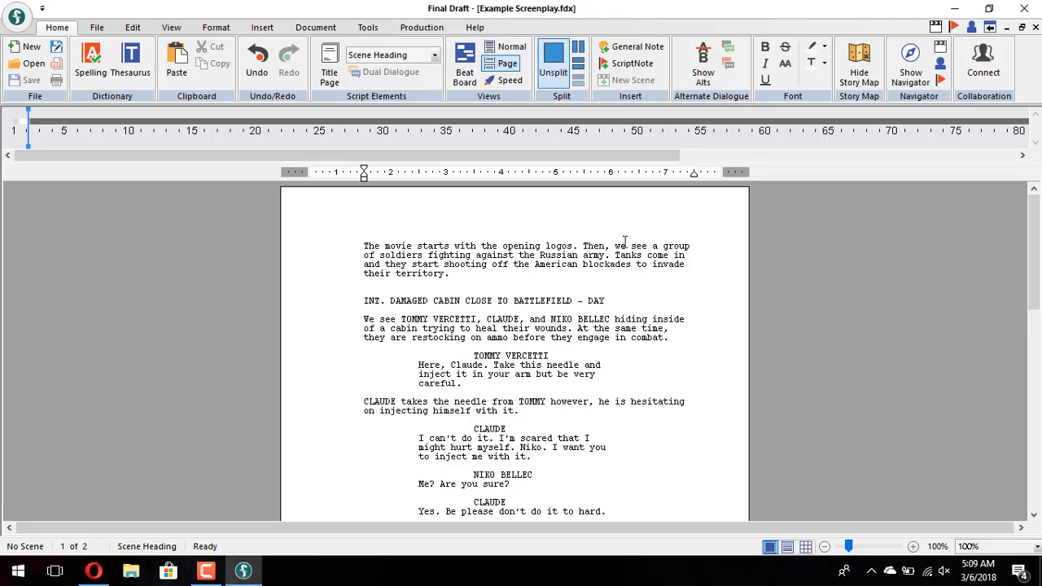
pyautogui.scroll(-5, 625, 241)
pyautogui.scroll(5, 624, 241)
pyautogui.scroll(-8, 624, 241)
pyautogui.scroll(5, 487, 405)
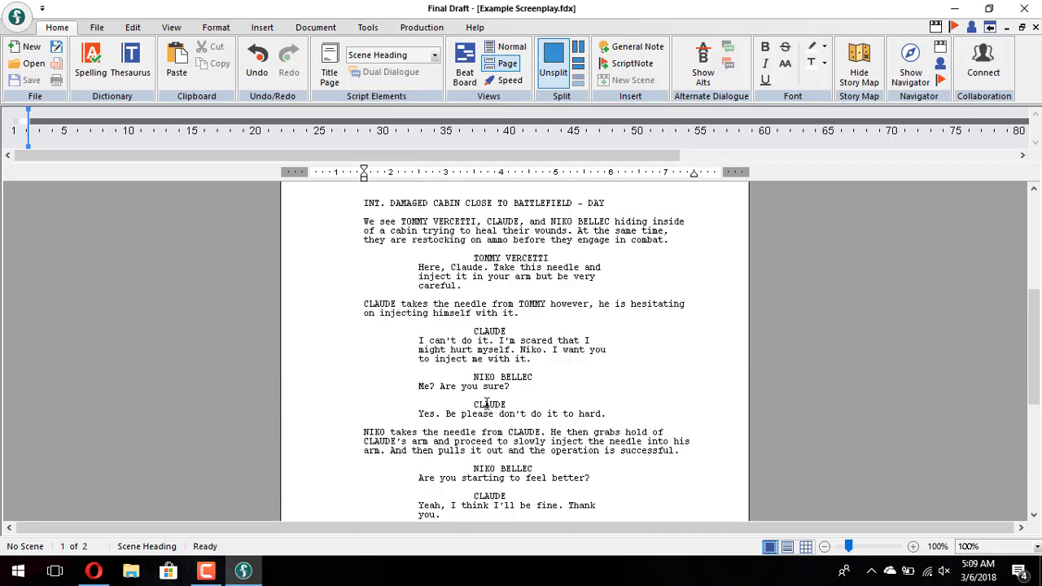
pyautogui.scroll(2, 486, 405)
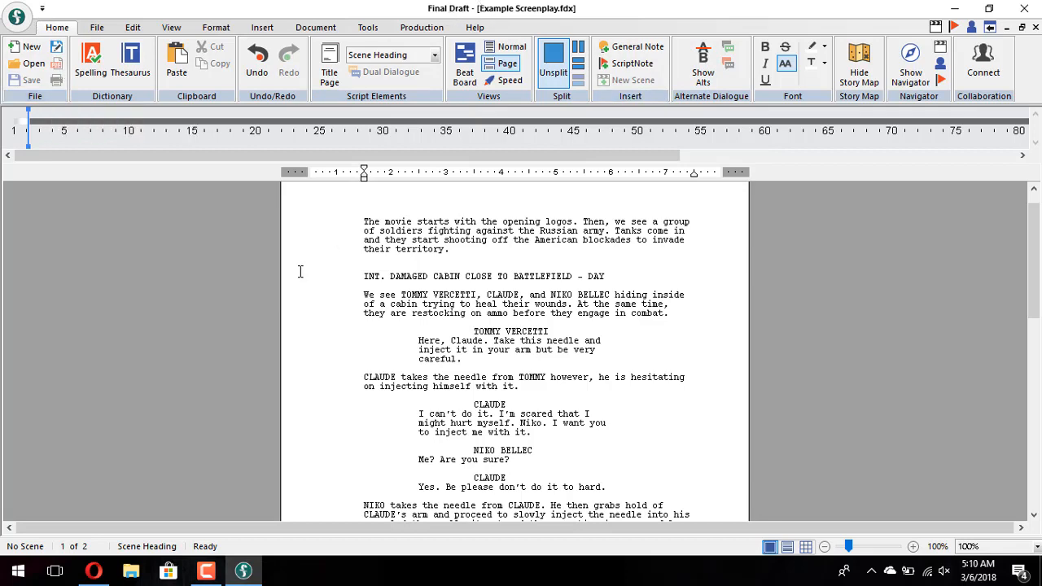
pyautogui.hotkey('alt', 'Tab')
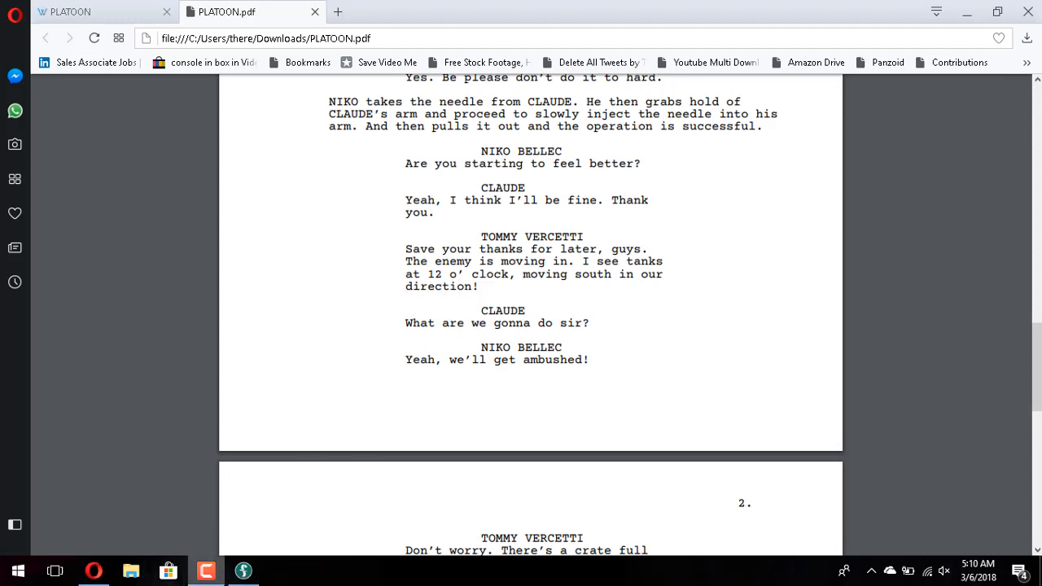
pyautogui.click(206, 570)
pyautogui.click(244, 570)
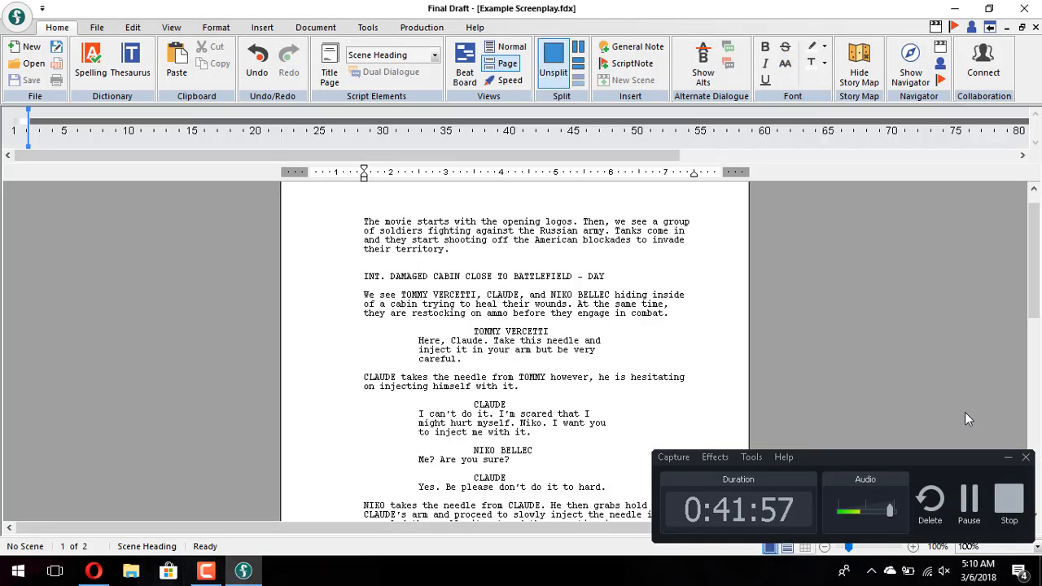
pyautogui.click(1005, 458)
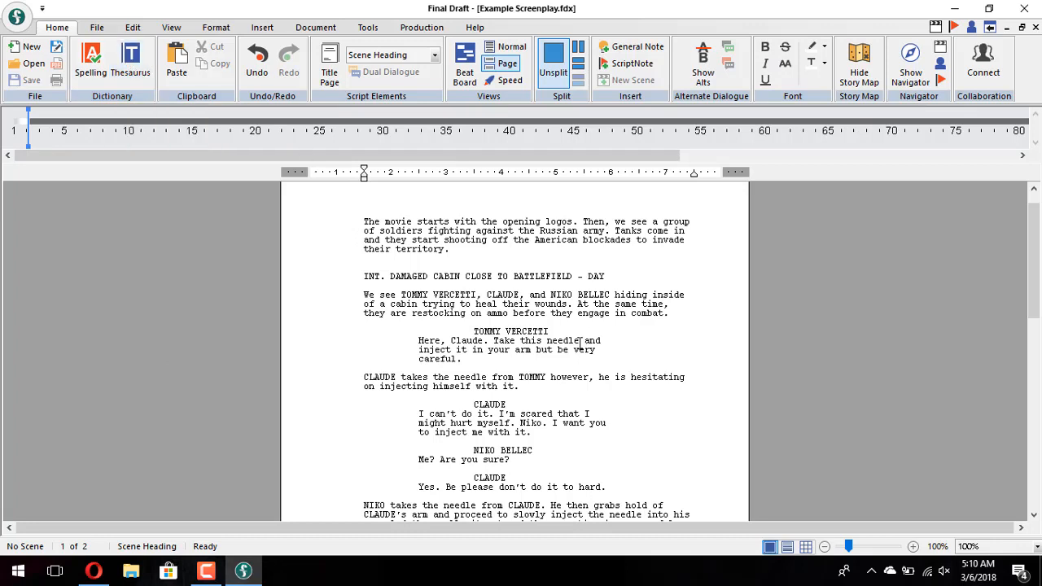
# Step: Look up "inject" from Tommy Vercetti's dialogue in the Thesaurus, go through the suggestions from in debt to intact, and close it without replacing the word
pyautogui.moveTo(579, 340); pyautogui.dragTo(547, 341)
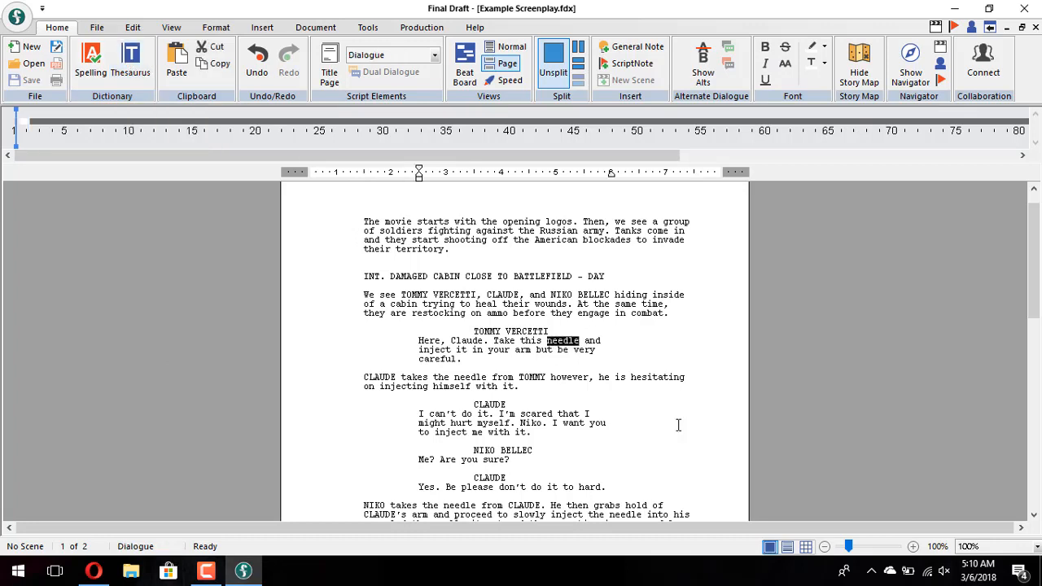
pyautogui.click(442, 342)
pyautogui.doubleClick(446, 349)
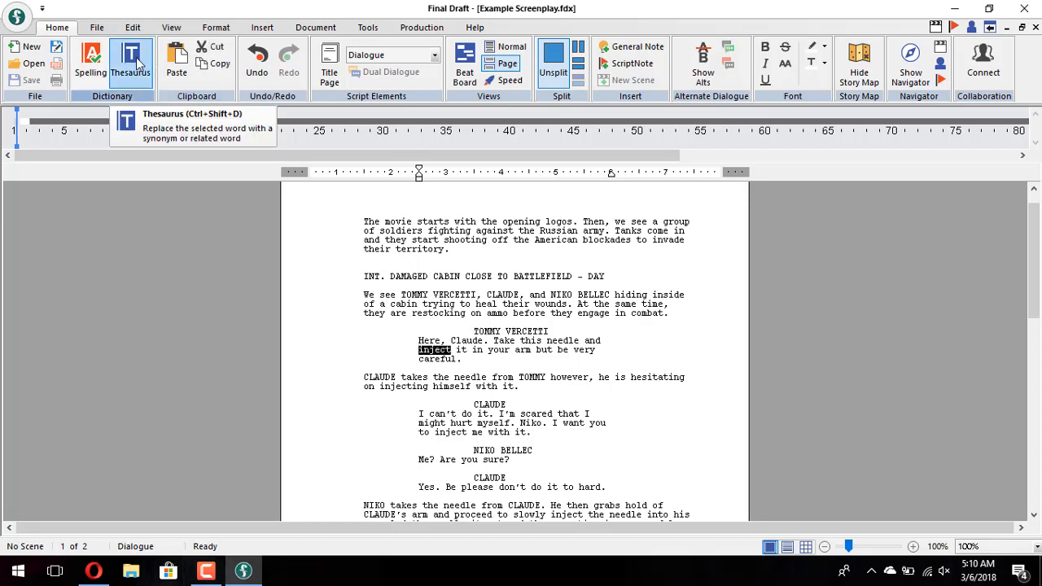
pyautogui.click(143, 63)
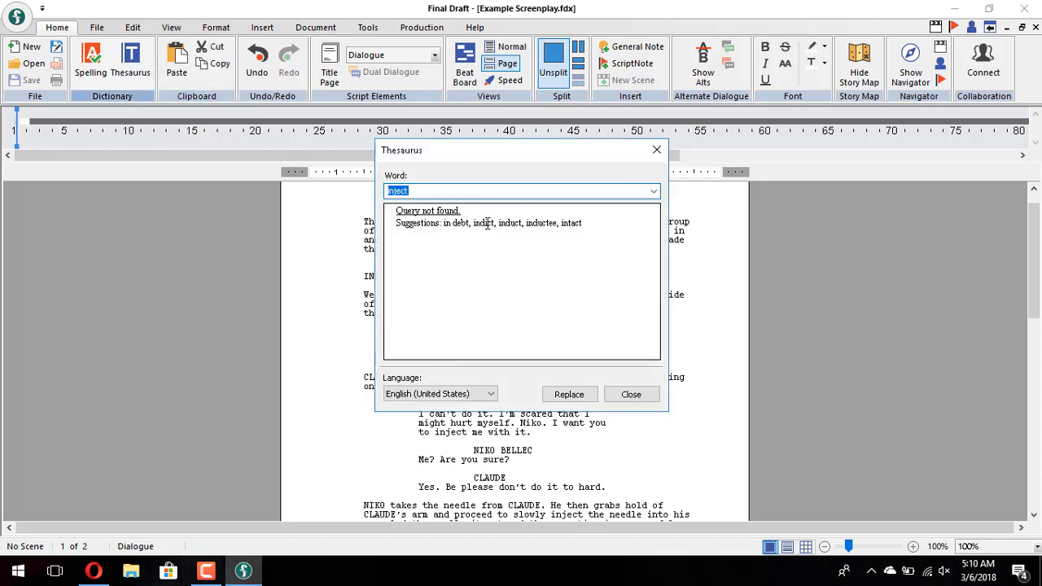
pyautogui.click(461, 223)
pyautogui.click(485, 223)
pyautogui.click(510, 223)
pyautogui.click(541, 223)
pyautogui.click(571, 223)
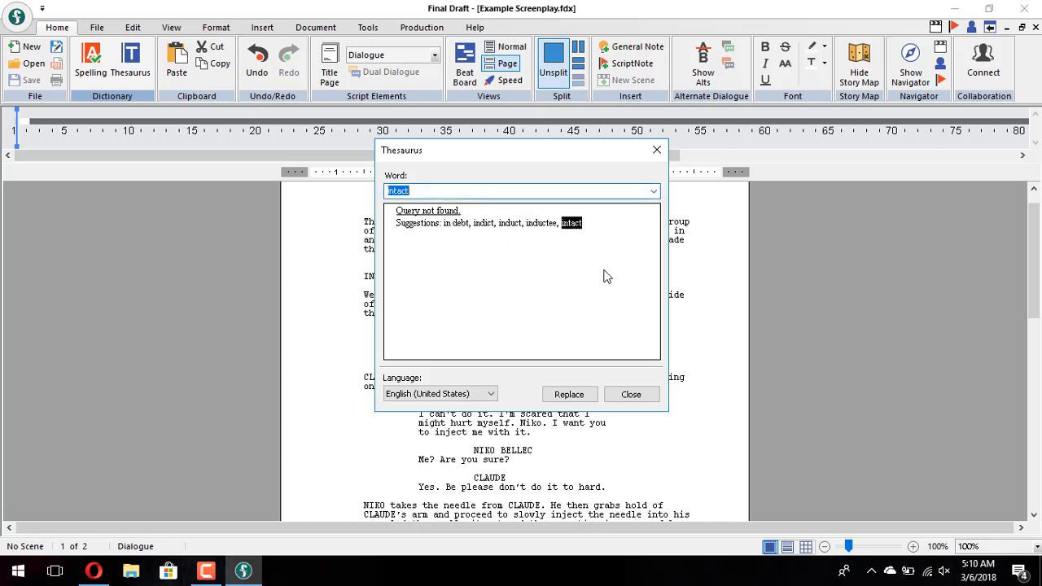
pyautogui.click(647, 396)
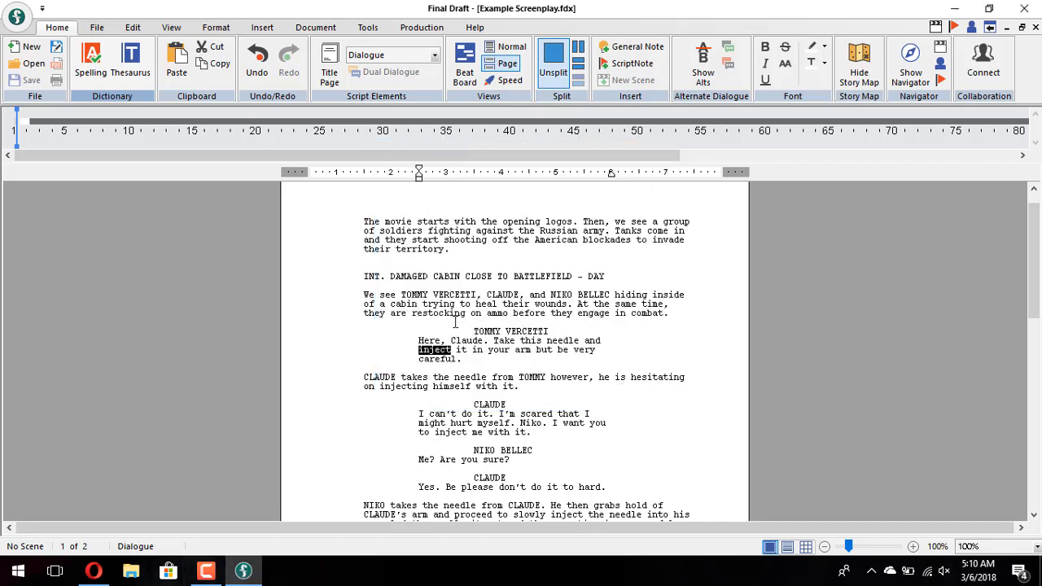
pyautogui.click(503, 366)
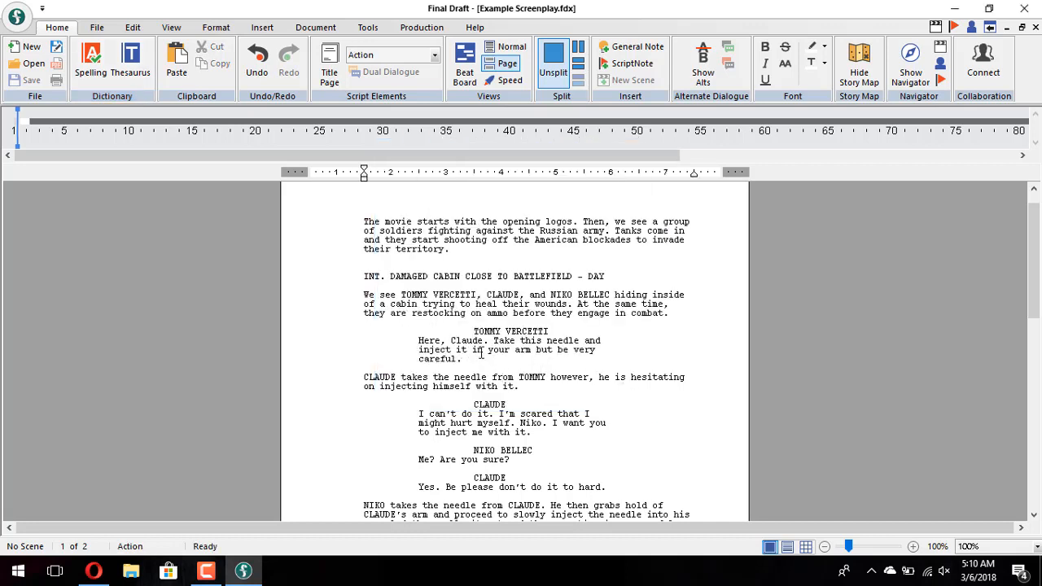
# Step: Spell check the screenplay, ignoring all occurrences of "gonna" and "M1", and continue the check from the beginning of the document until it finishes
pyautogui.click(92, 73)
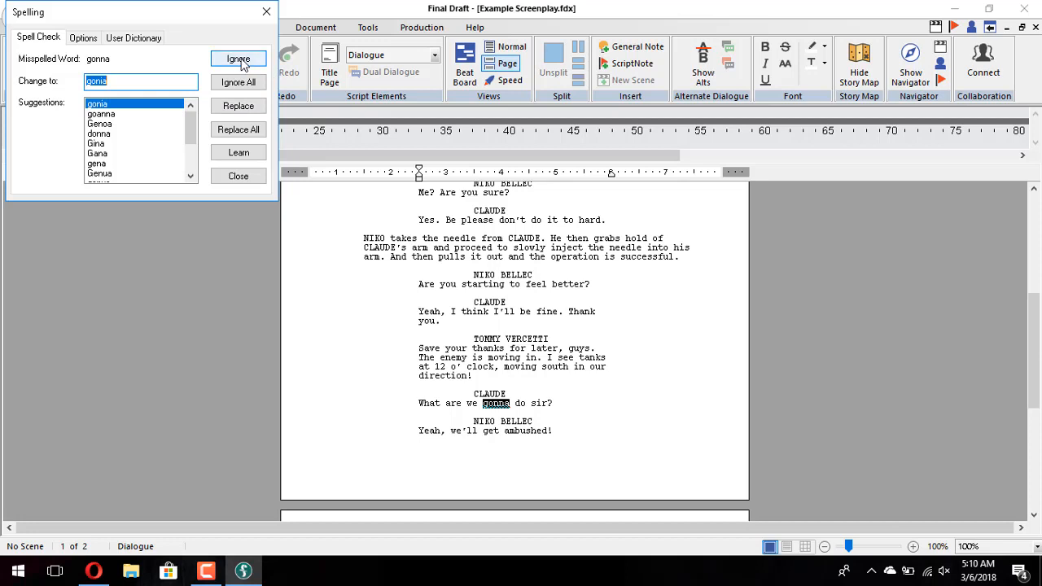
pyautogui.click(239, 84)
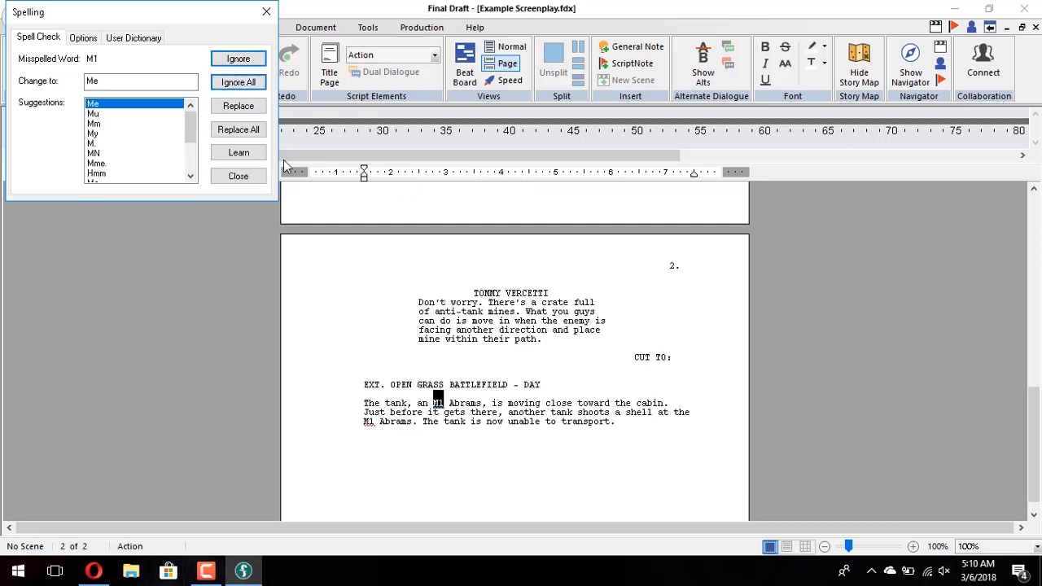
pyautogui.click(233, 83)
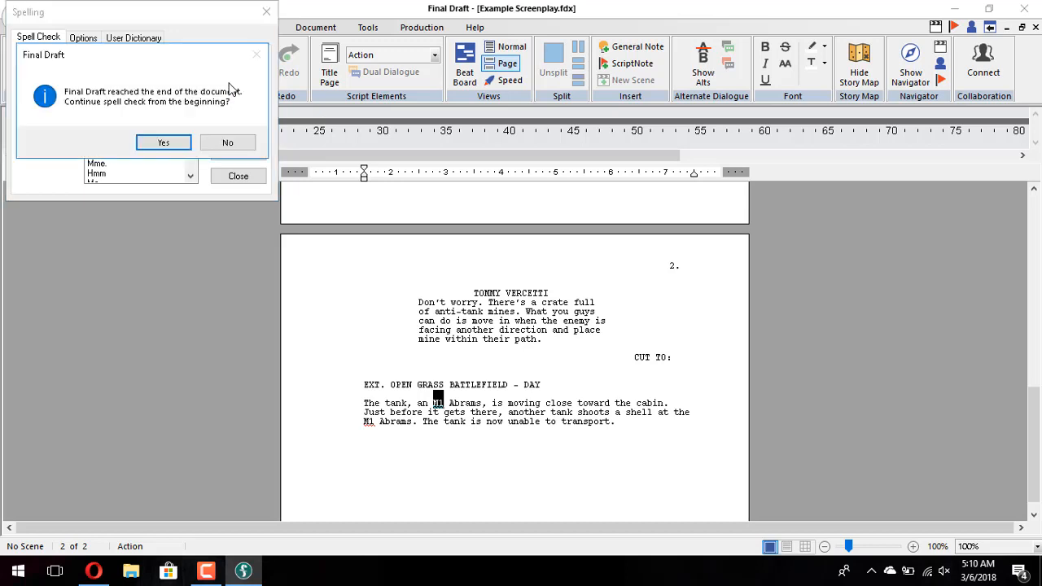
pyautogui.click(167, 143)
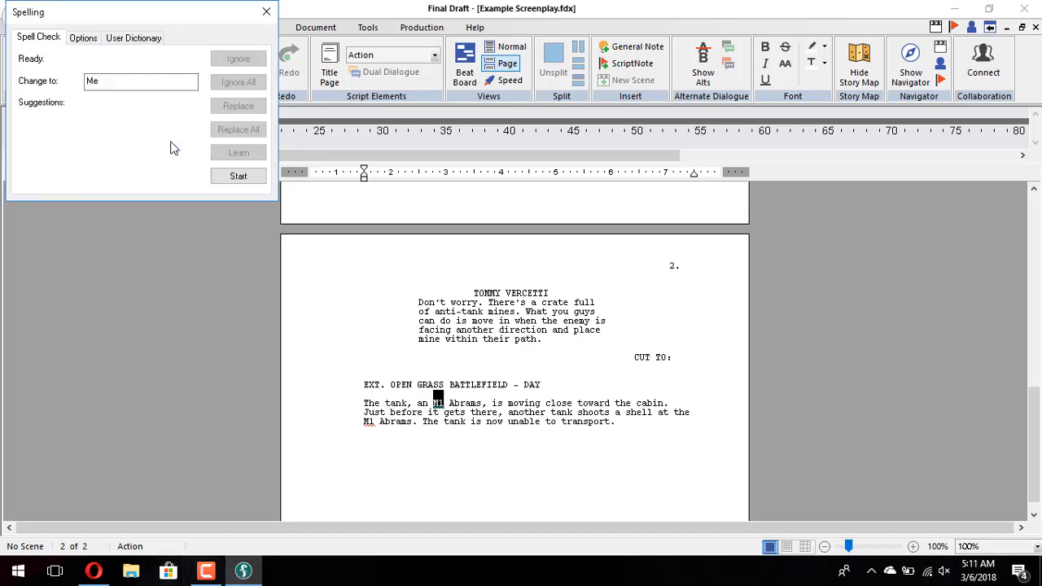
pyautogui.click(179, 144)
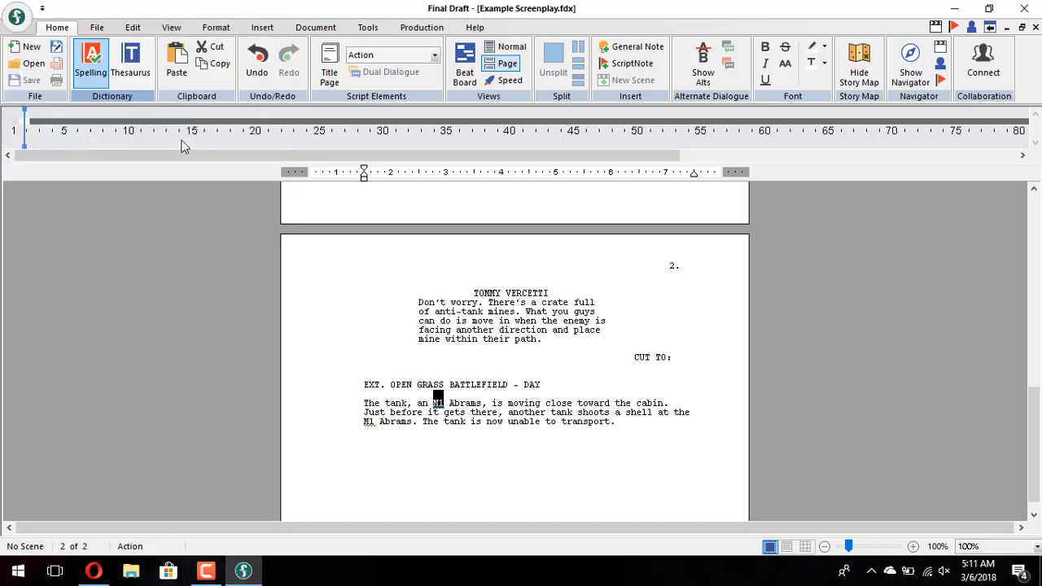
pyautogui.click(518, 374)
# Step: Reread the script's first page, covering the opening action and the cabin scene's dialogue
pyautogui.scroll(8, 517, 372)
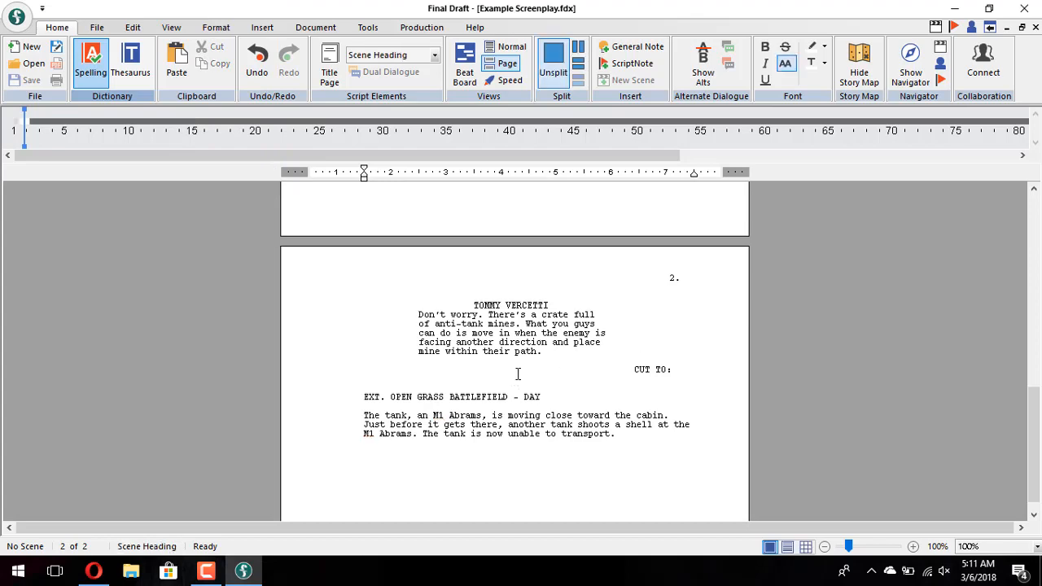
pyautogui.scroll(3, 518, 372)
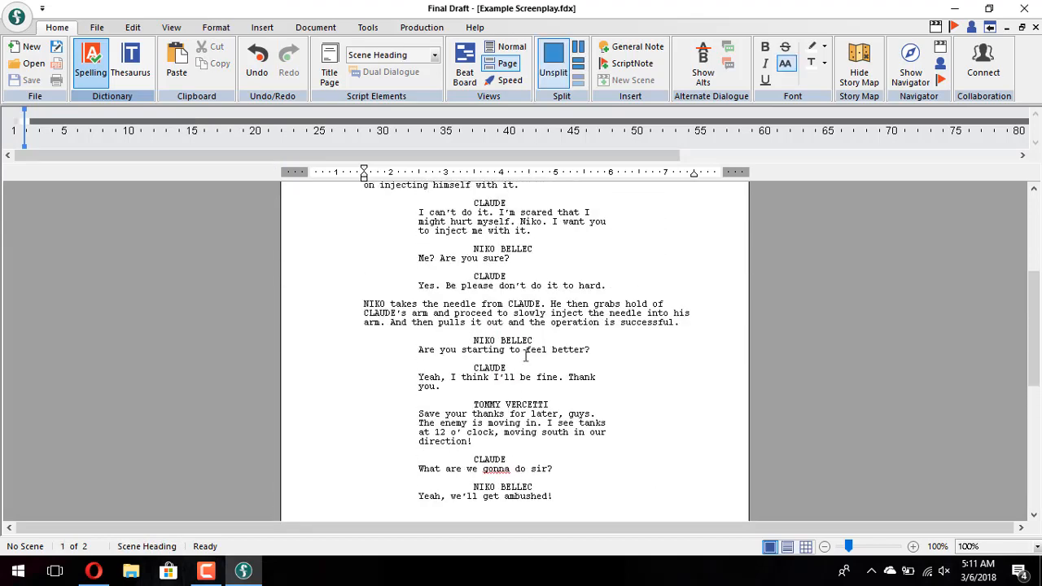
pyautogui.scroll(7, 526, 358)
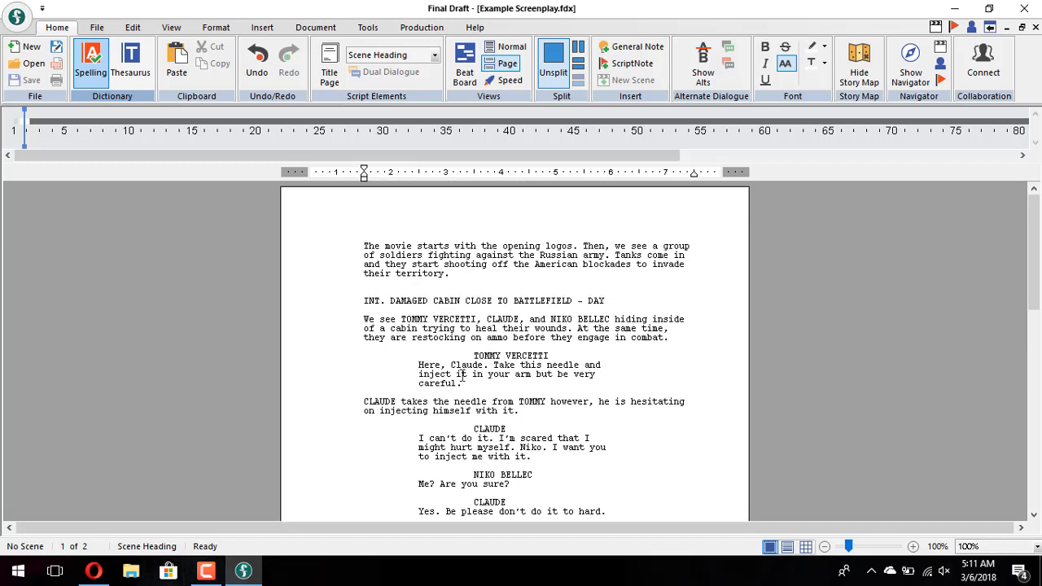
pyautogui.scroll(-3, 587, 369)
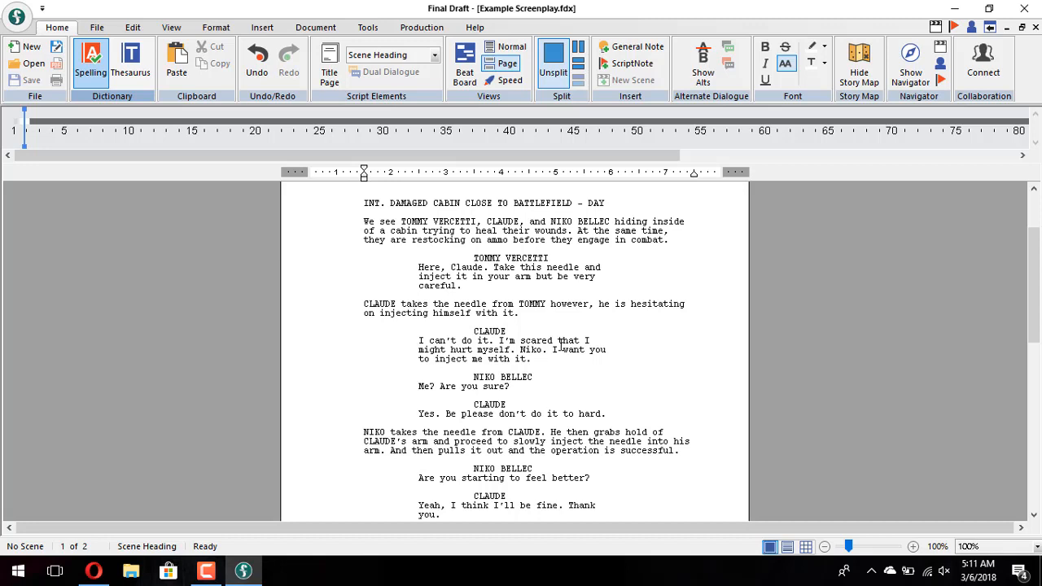
pyautogui.scroll(3, 660, 277)
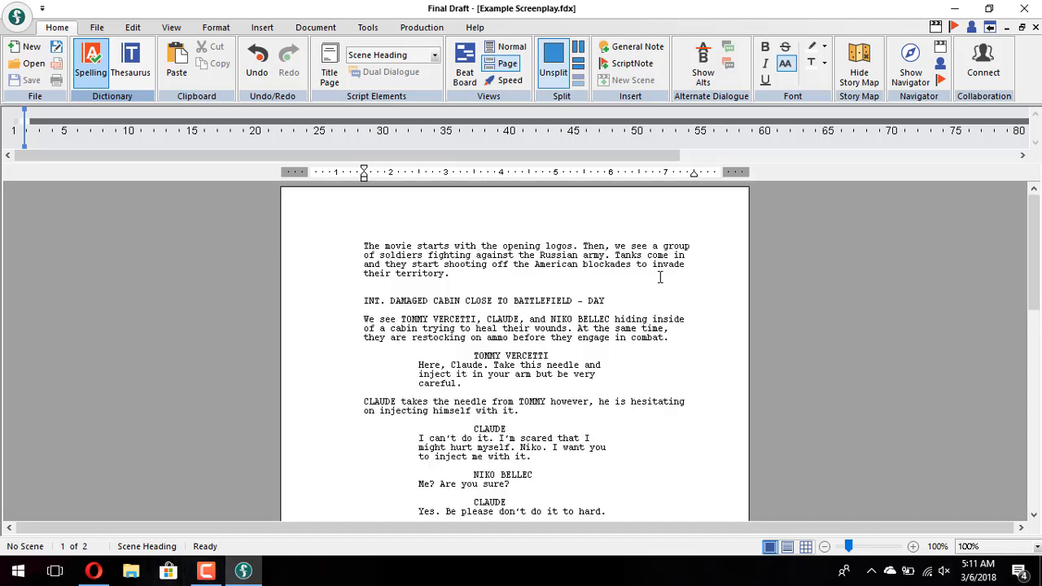
pyautogui.click(606, 245)
pyautogui.write(',')
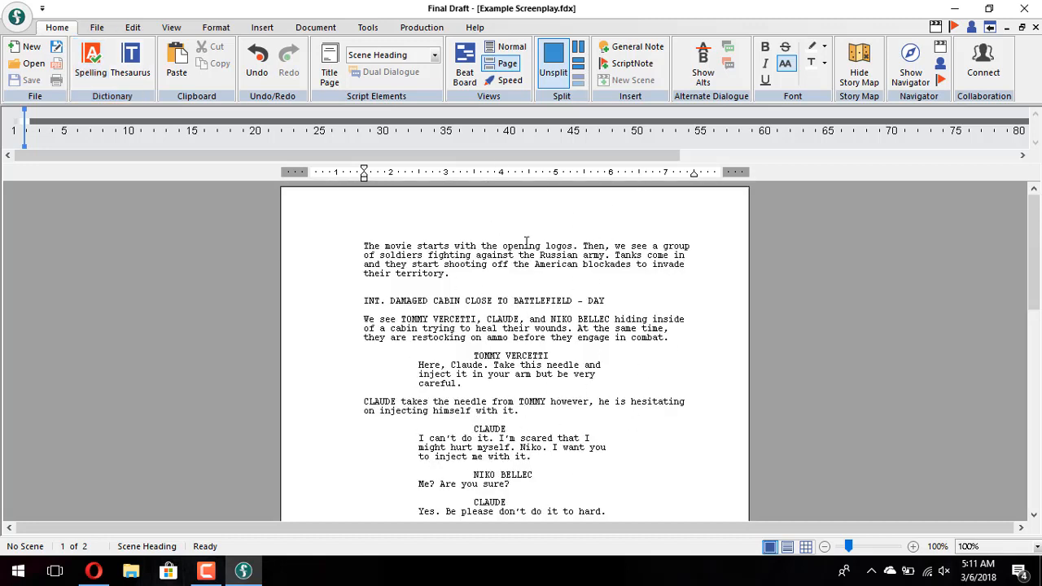
# Step: Look through the script down to the EXT. OPEN GRASS BATTLEFIELD scene and return to the end of the INT. DAMAGED CABIN heading
pyautogui.scroll(-10, 593, 303)
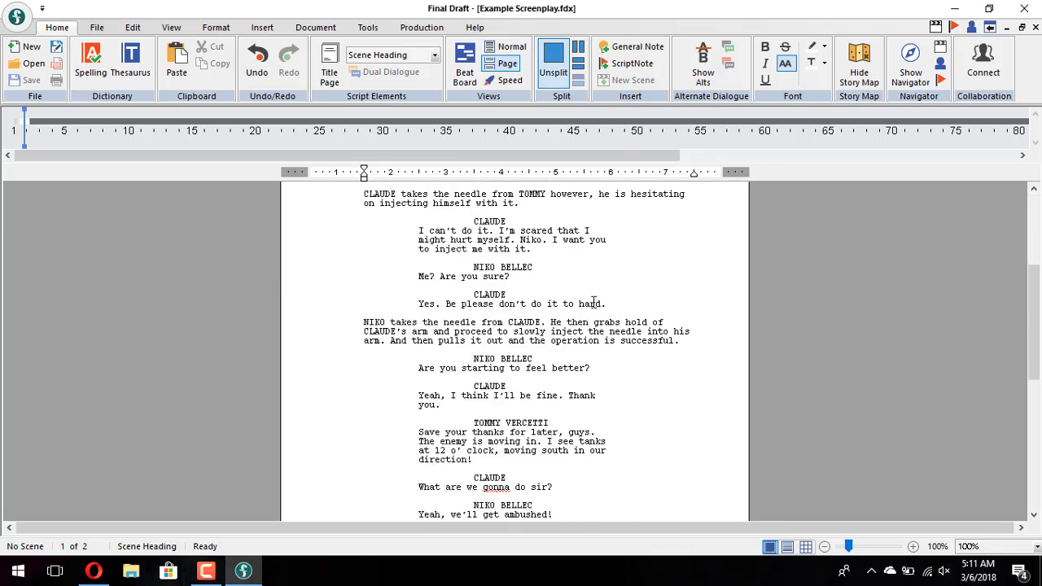
pyautogui.scroll(-5, 593, 302)
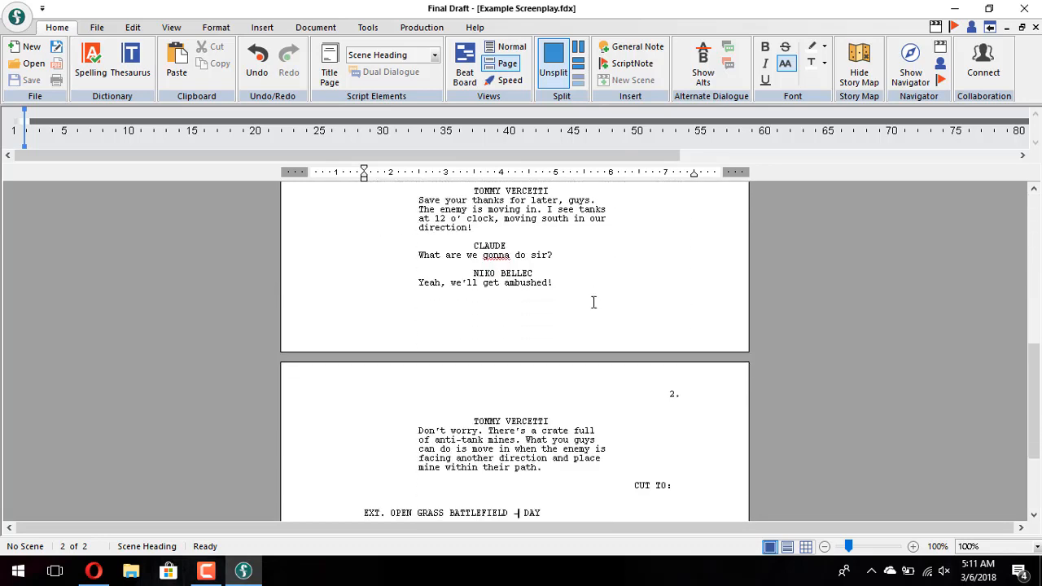
pyautogui.scroll(-2, 593, 303)
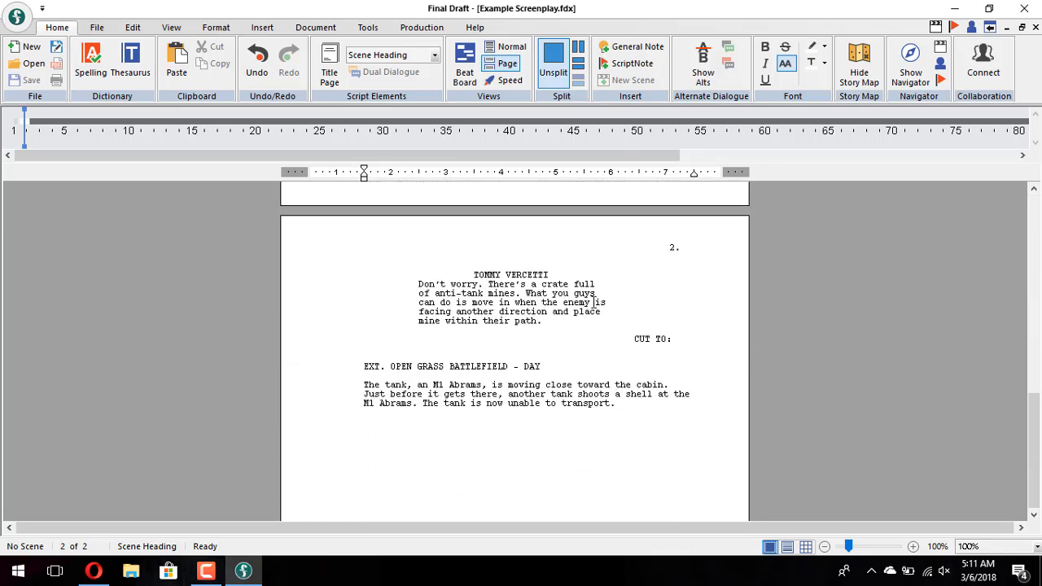
pyautogui.click(473, 340)
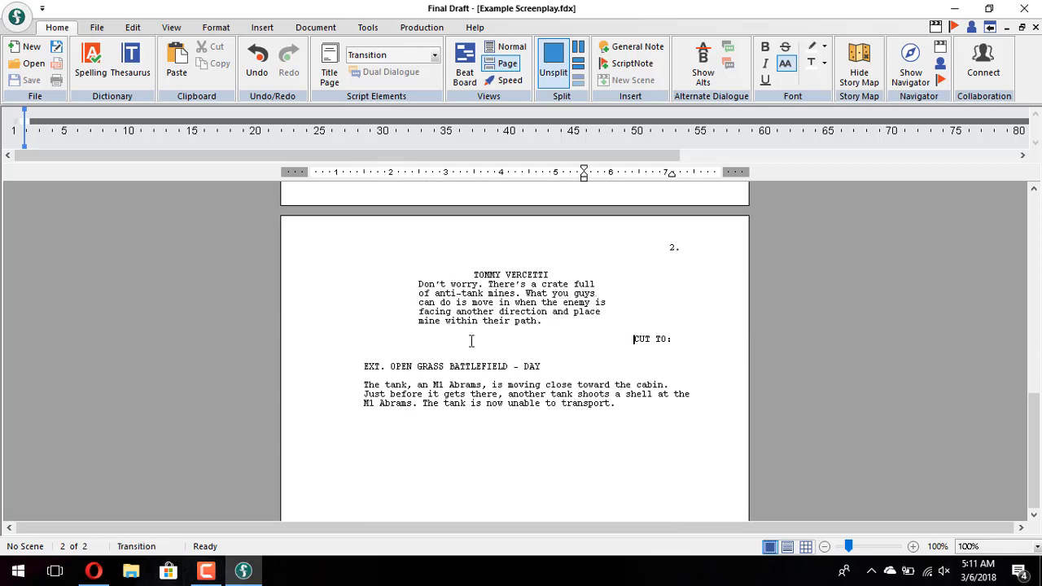
pyautogui.scroll(10, 472, 339)
pyautogui.scroll(6, 472, 340)
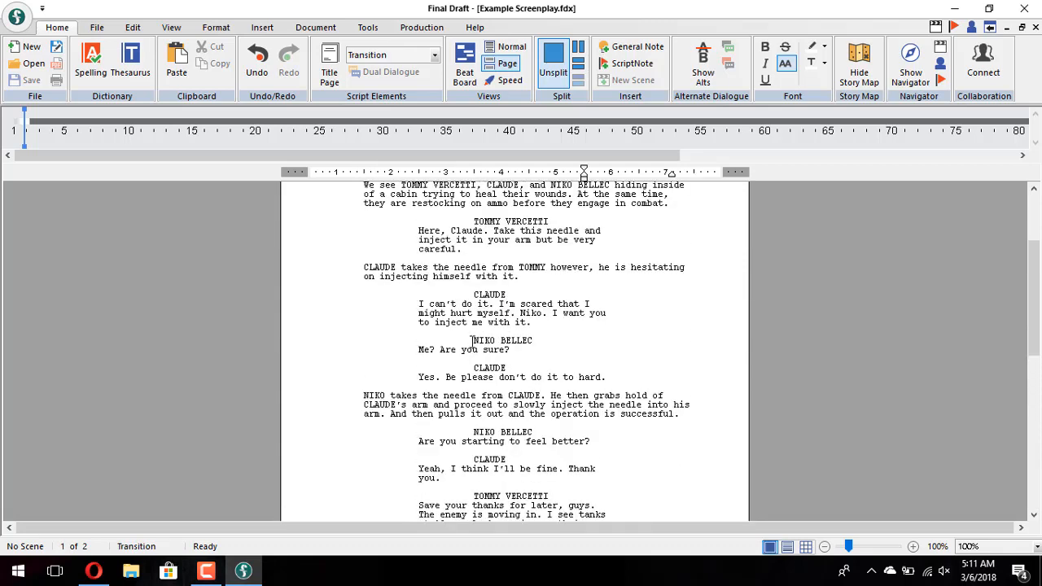
pyautogui.scroll(3, 671, 364)
pyautogui.click(730, 285)
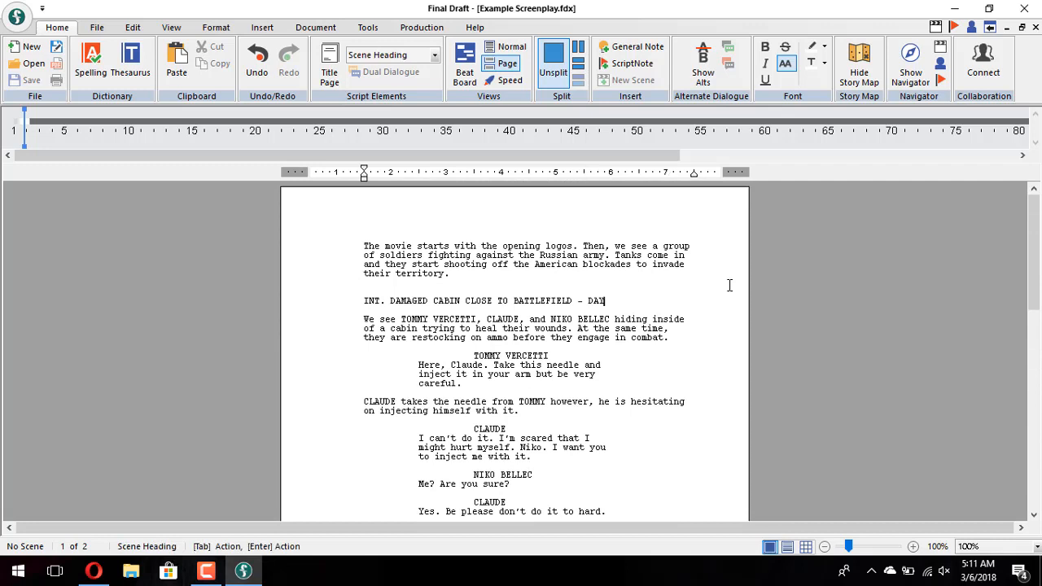